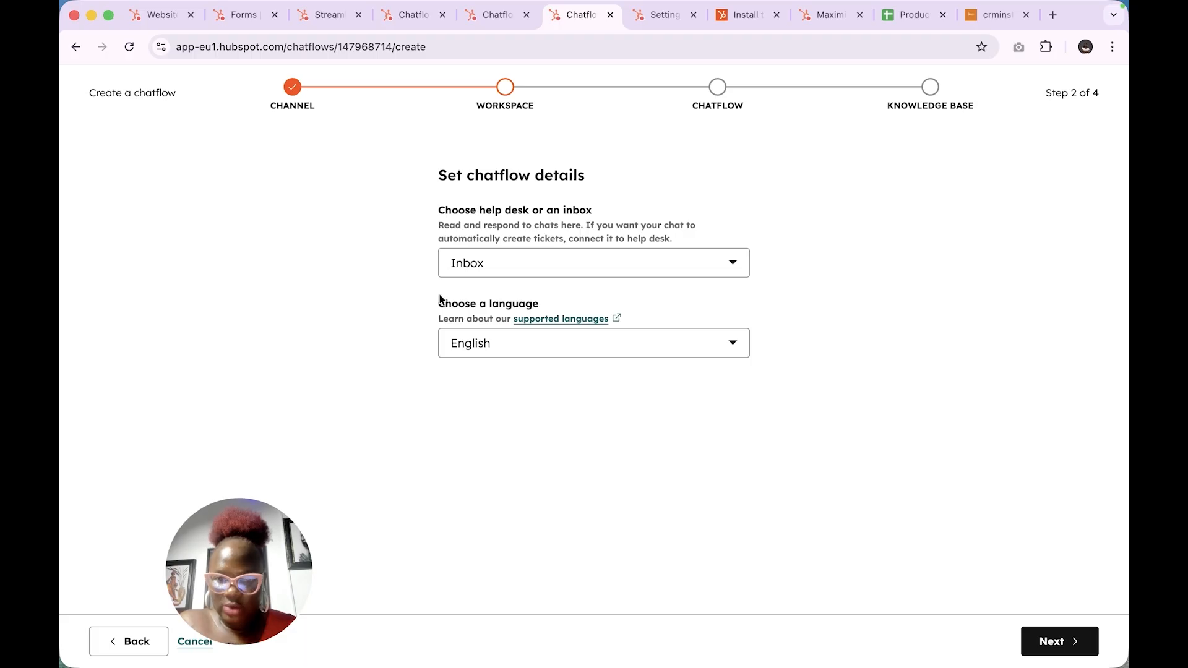
- Keep Inbox as the chat destination and advance to the chatflow type step
click(588, 265)
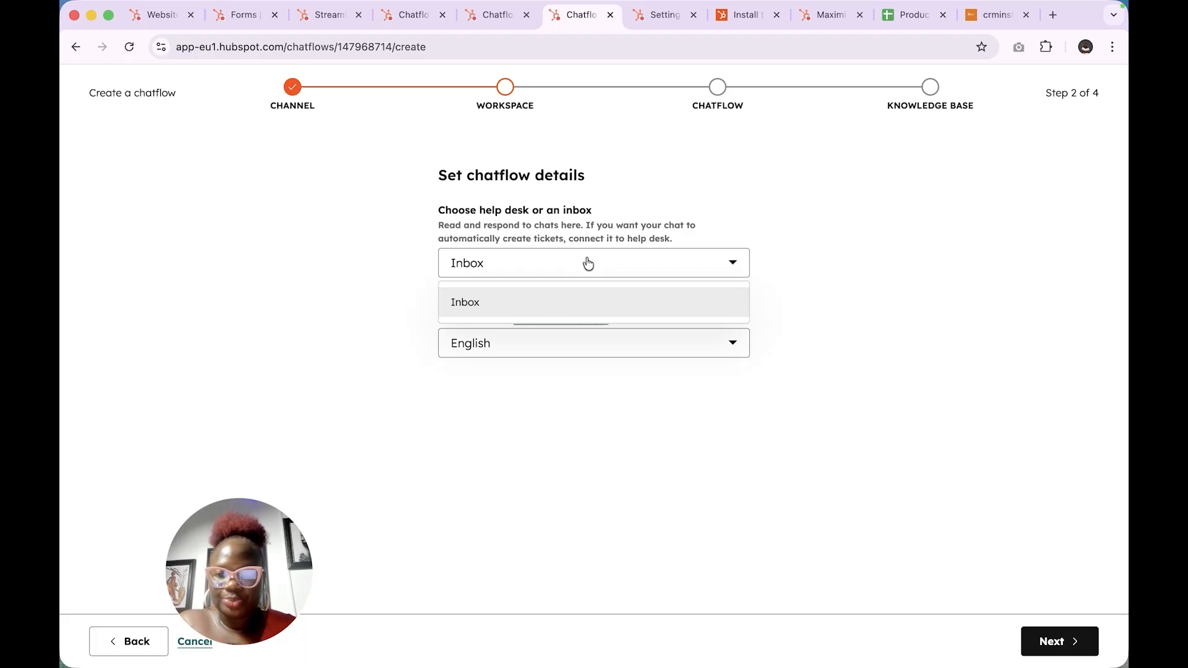
click(547, 306)
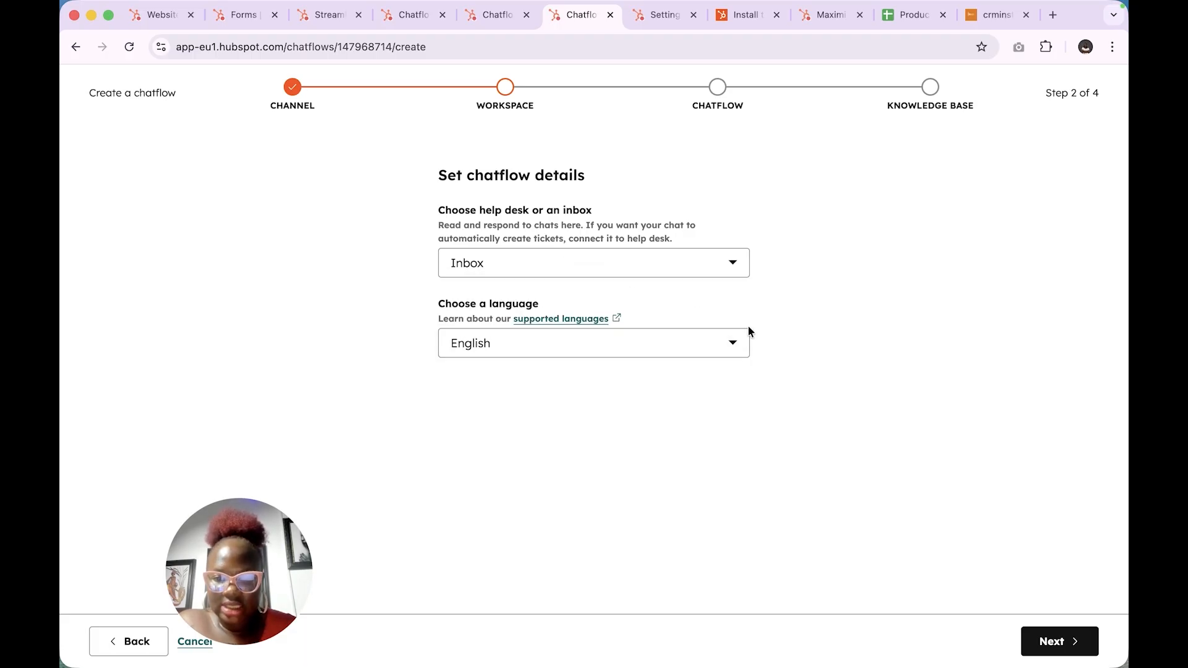
click(1068, 642)
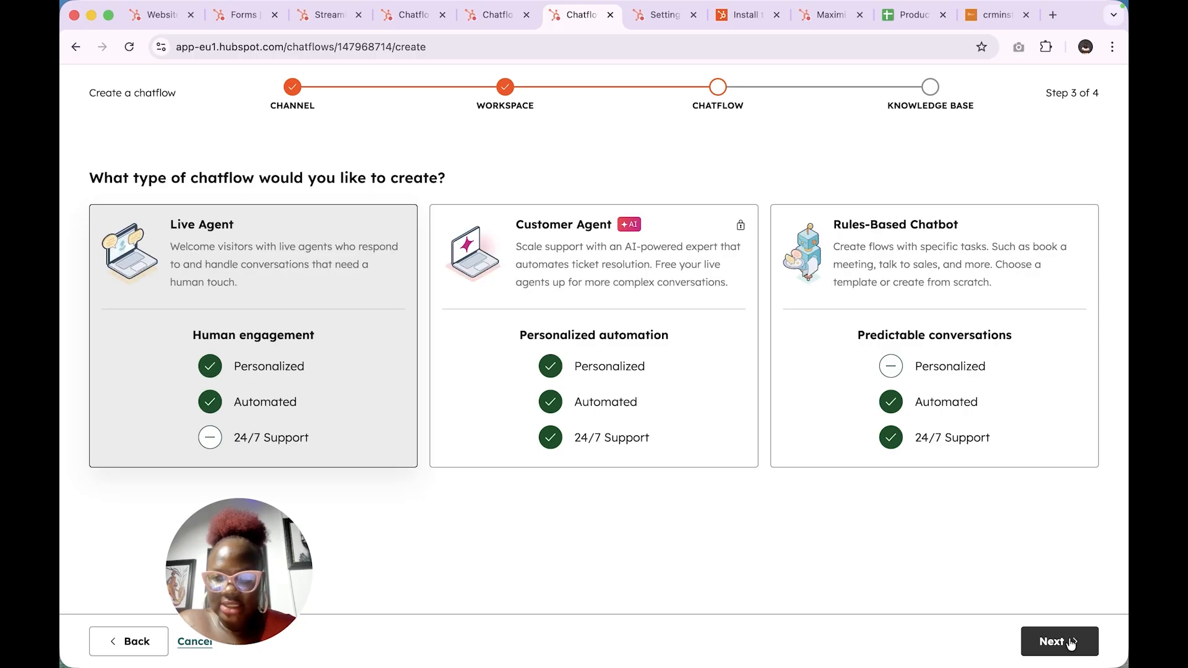
click(258, 546)
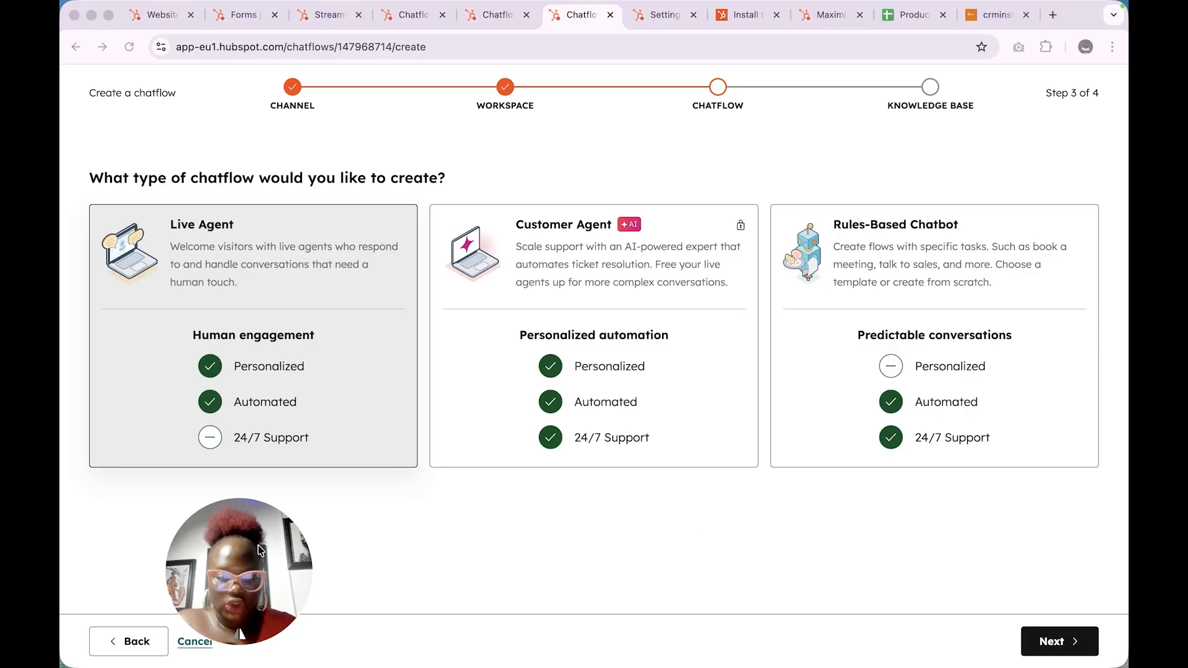
drag(258, 544, 1072, 518)
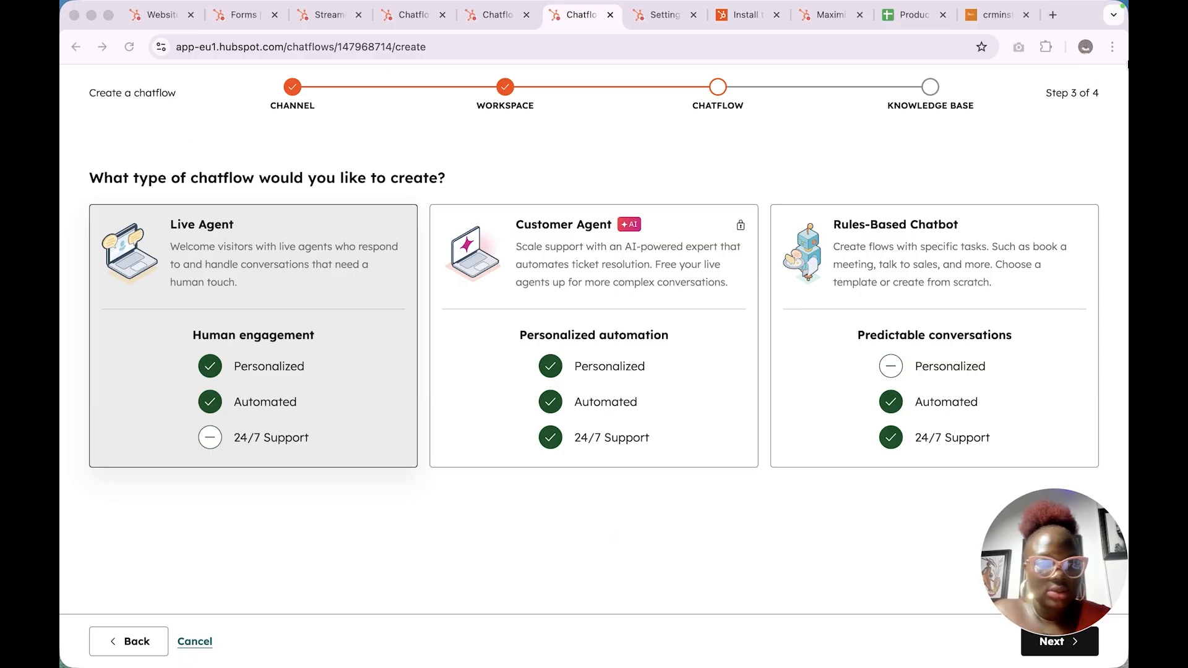
- Step back through the wizard and cancel creating this chatflow
click(117, 647)
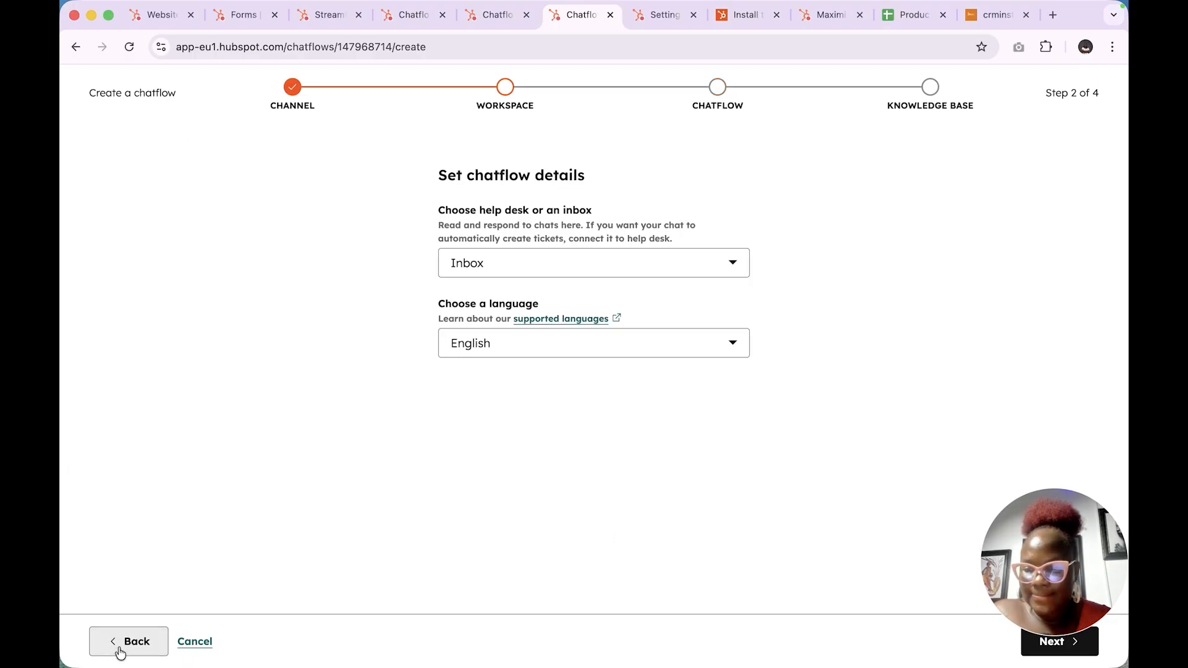
click(117, 648)
click(106, 648)
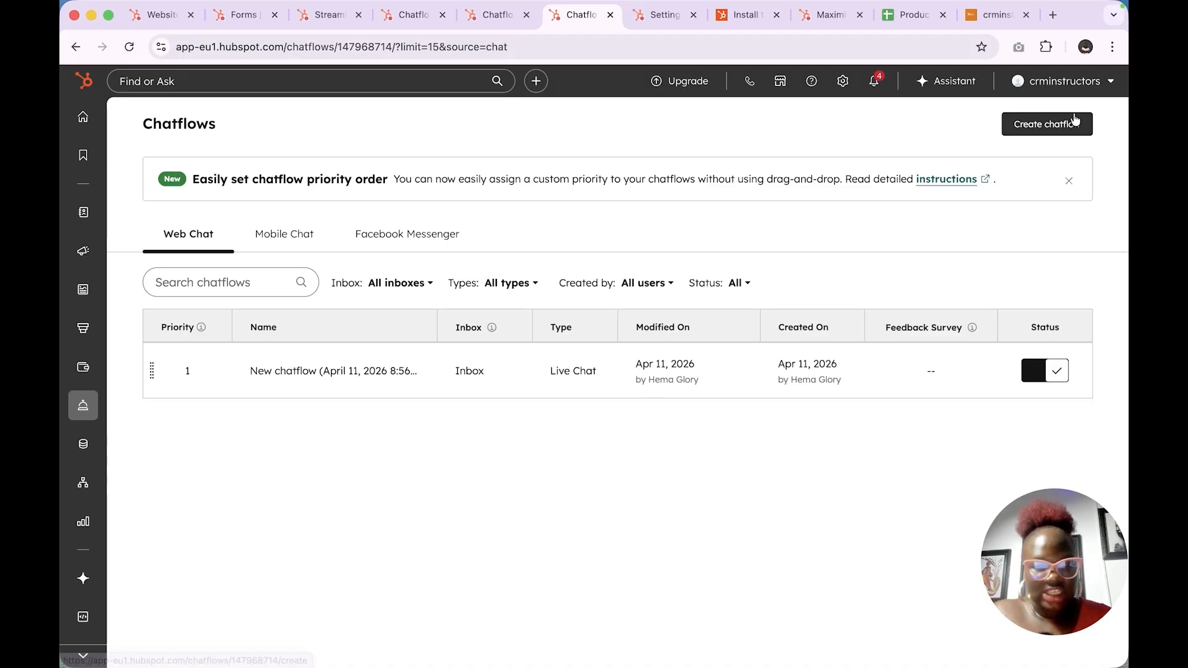
mouse_move(86, 411)
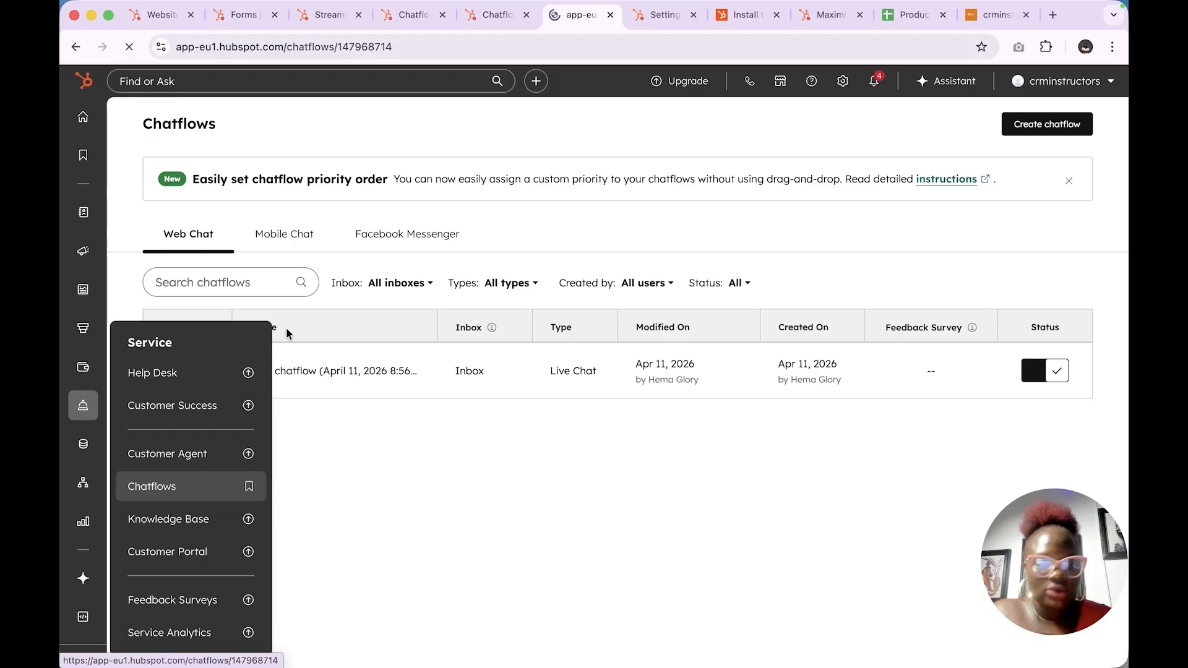
- Create a new Website chatflow keeping Inbox and English, and go to step 3
click(1046, 125)
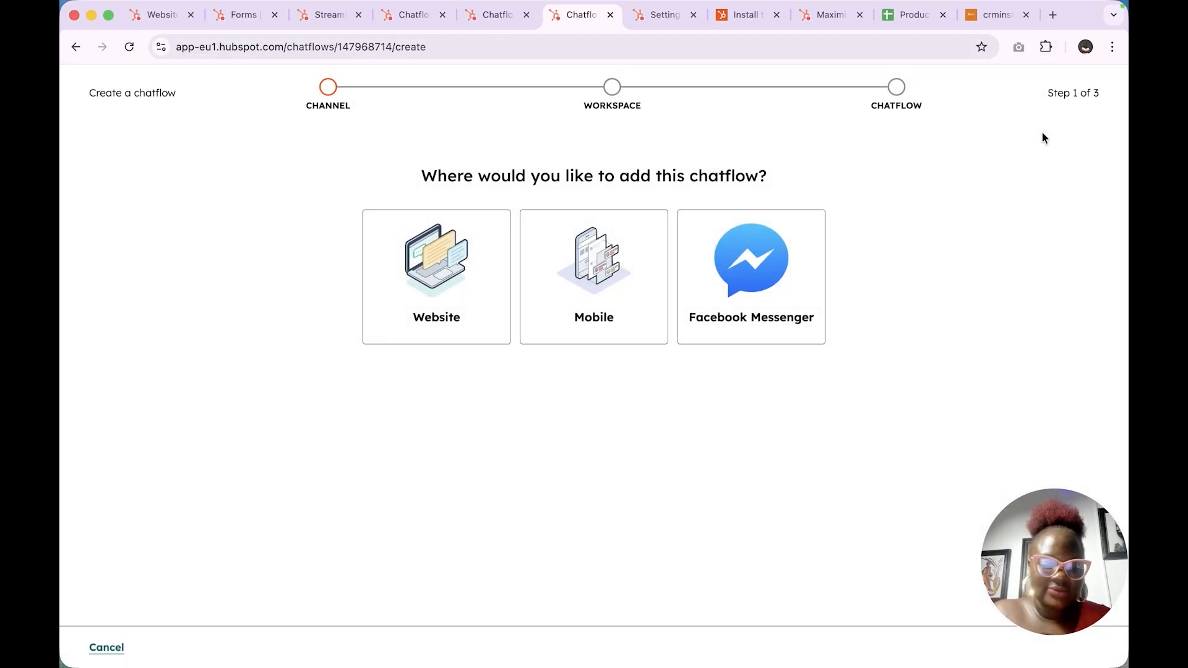
mouse_move(885, 5)
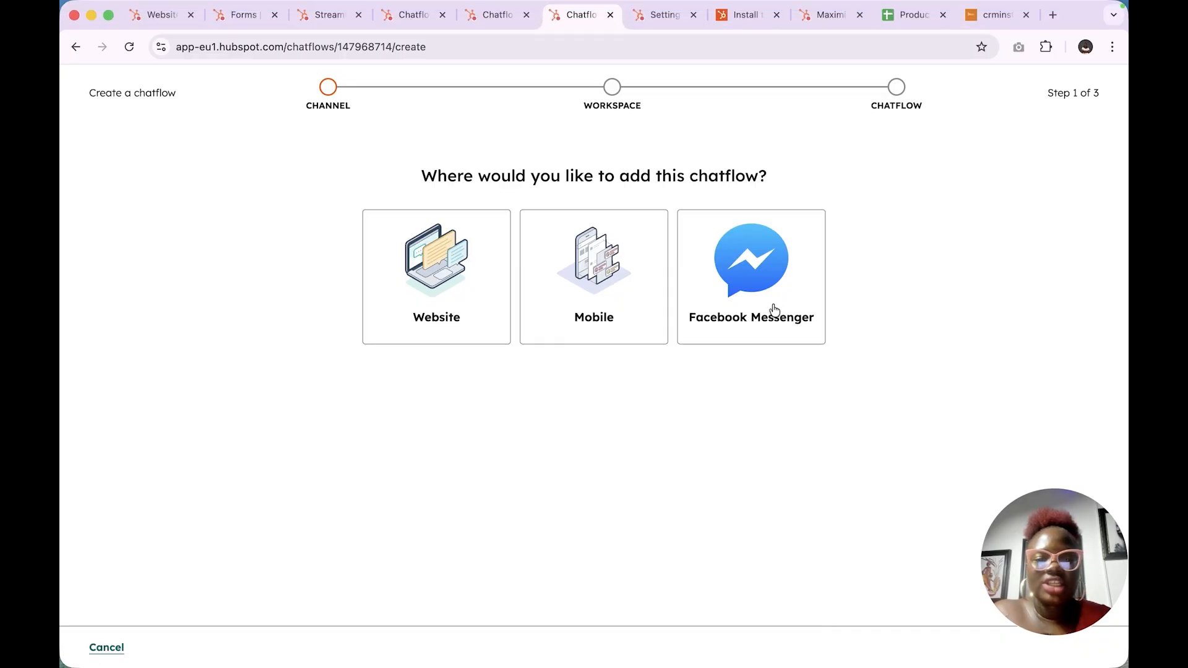
click(442, 269)
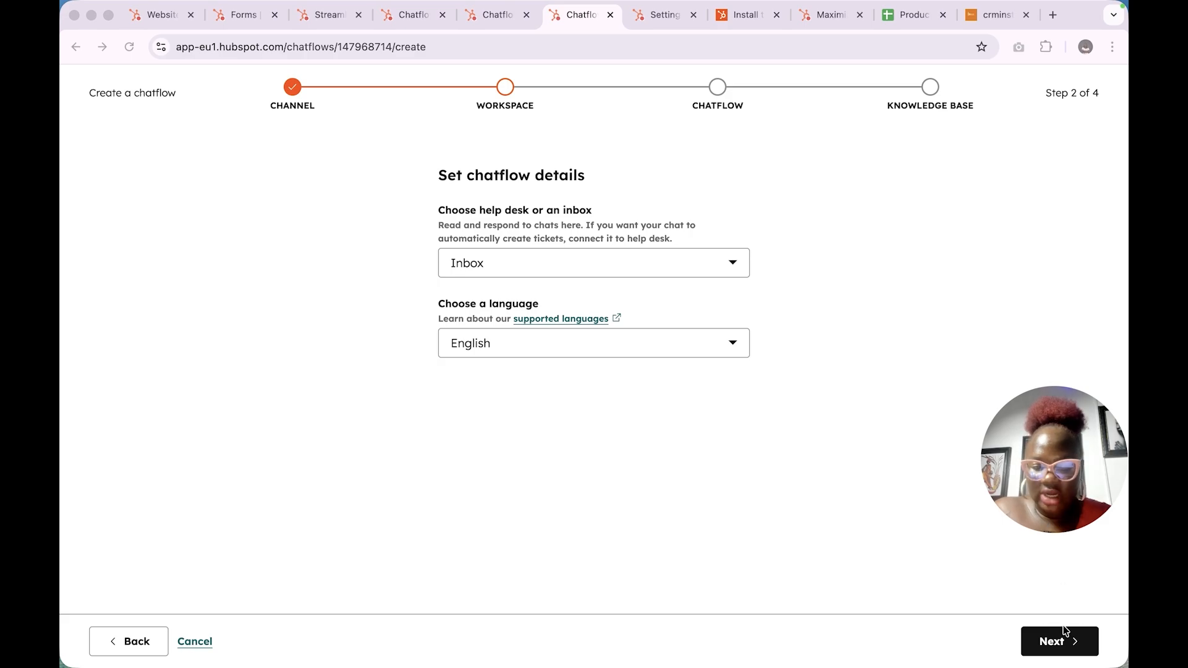
click(1051, 643)
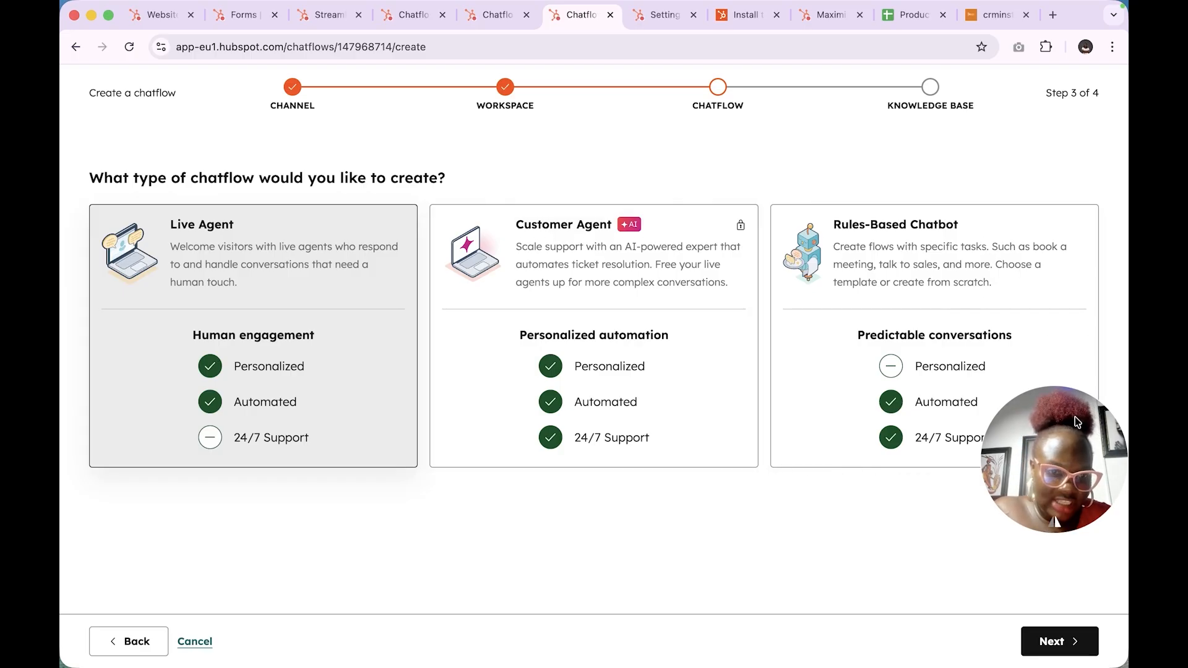
drag(1076, 417, 771, 498)
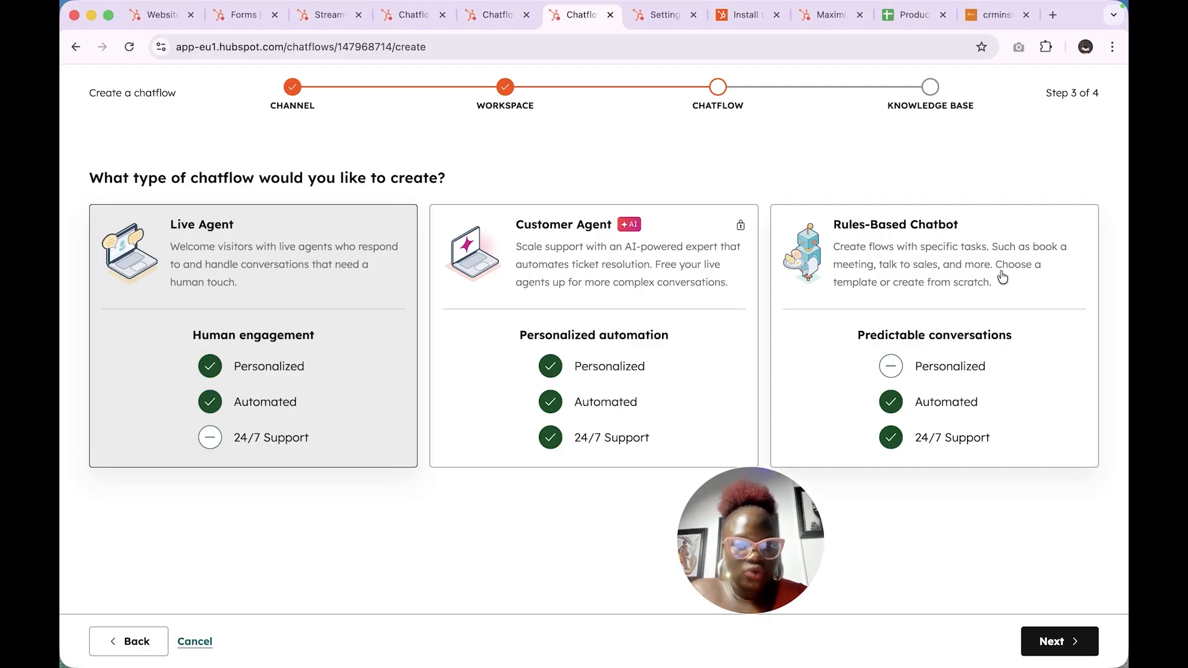
- Choose the Rules-Based Chatbot type and select the Qualify leads bot template
click(931, 278)
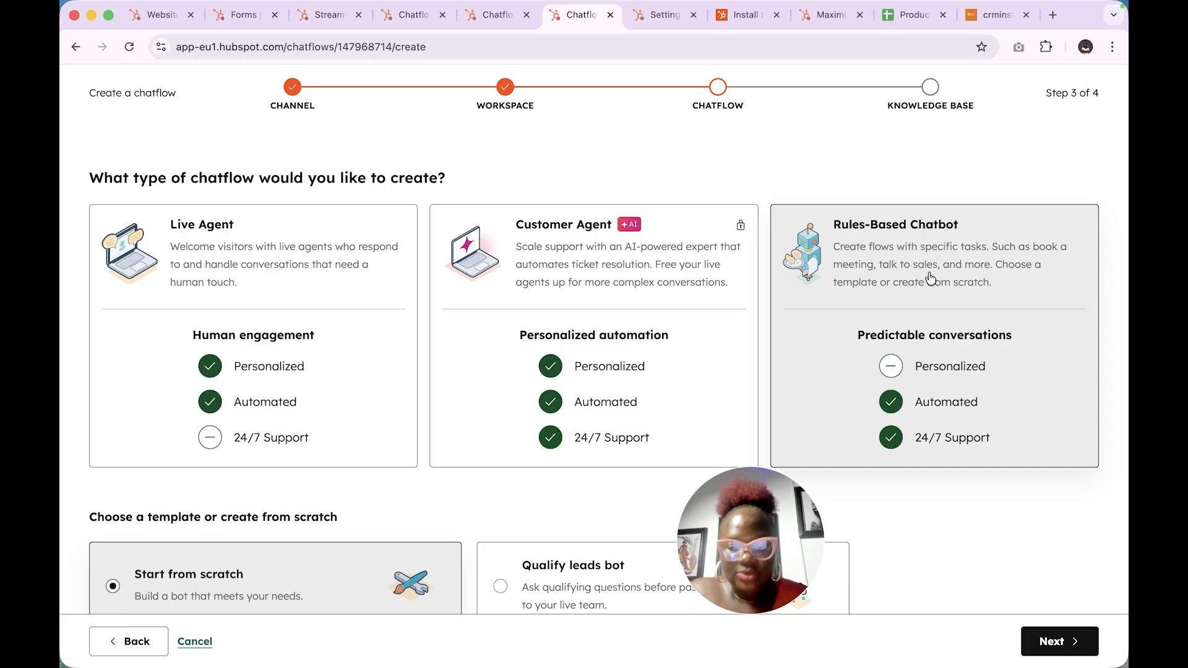
scroll(940, 310, down, 3)
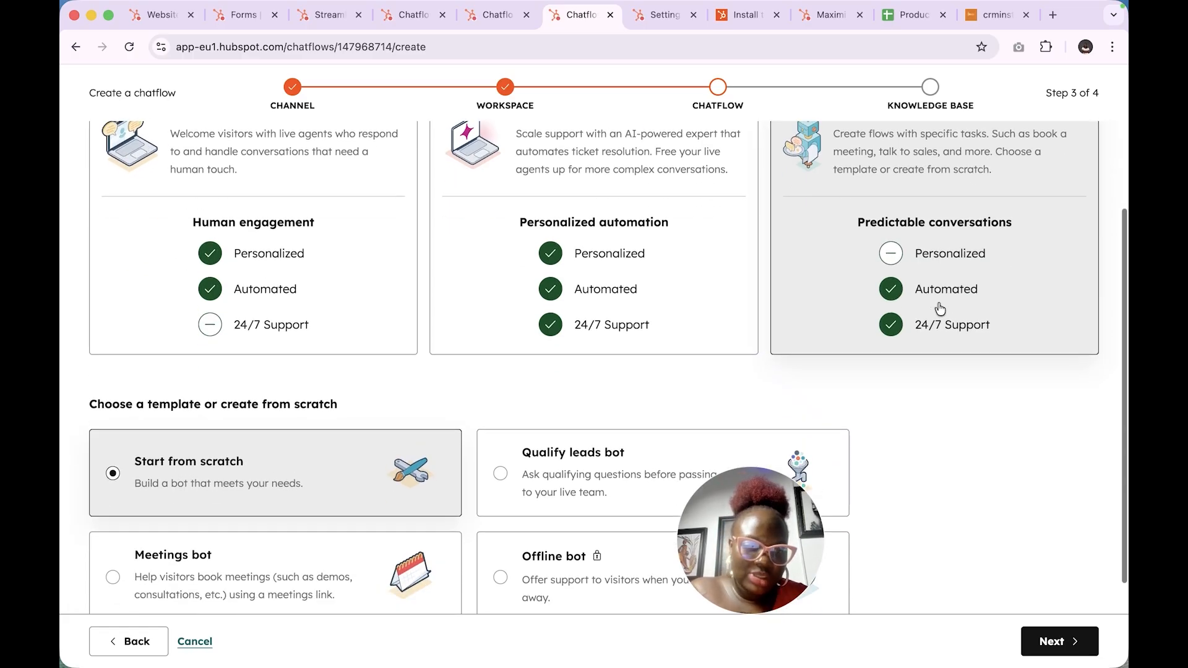
drag(783, 503, 1062, 423)
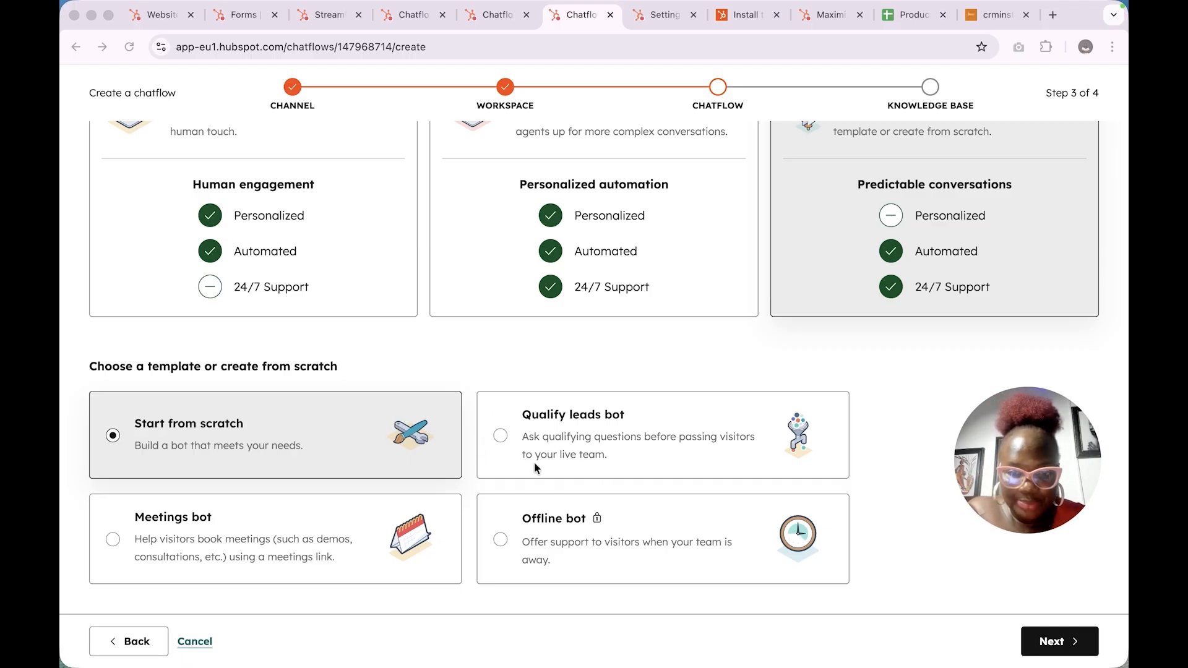
click(640, 458)
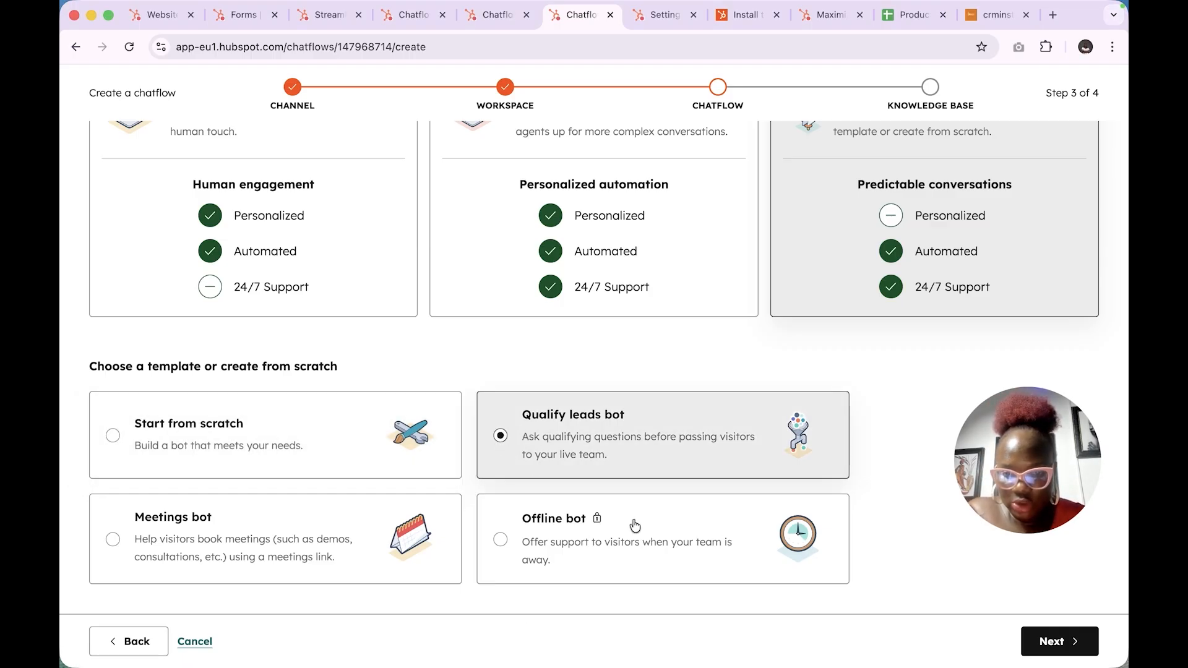
- Skip the knowledge base and create the chatflow, opening its bot builder
click(1056, 637)
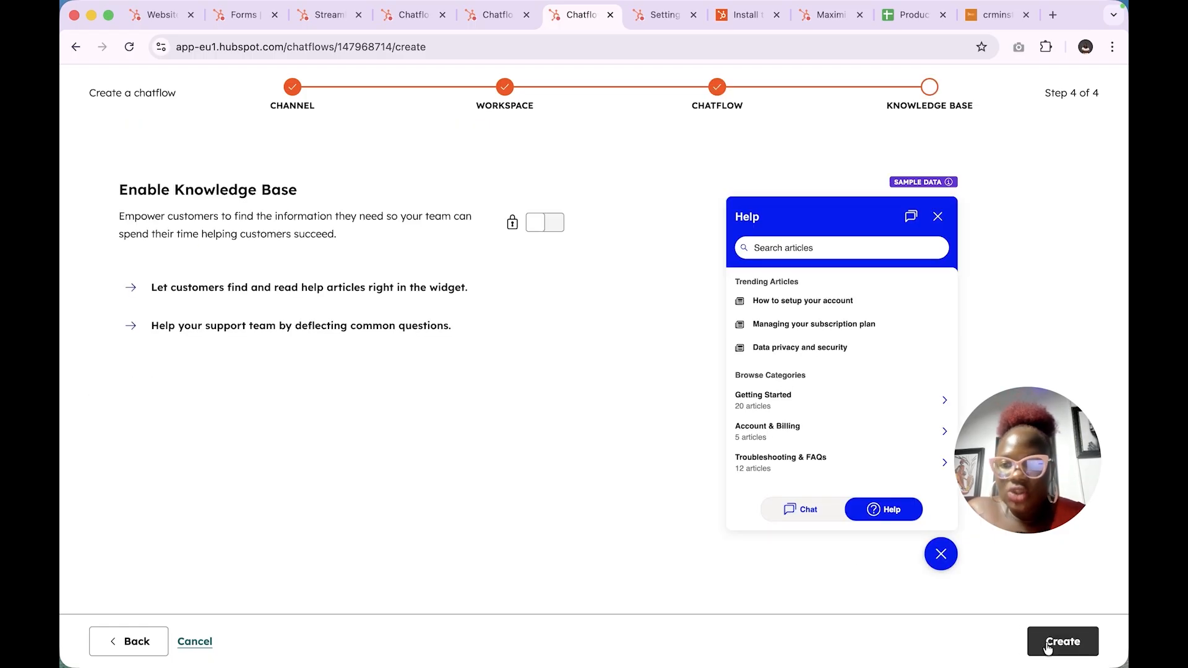
mouse_move(555, 229)
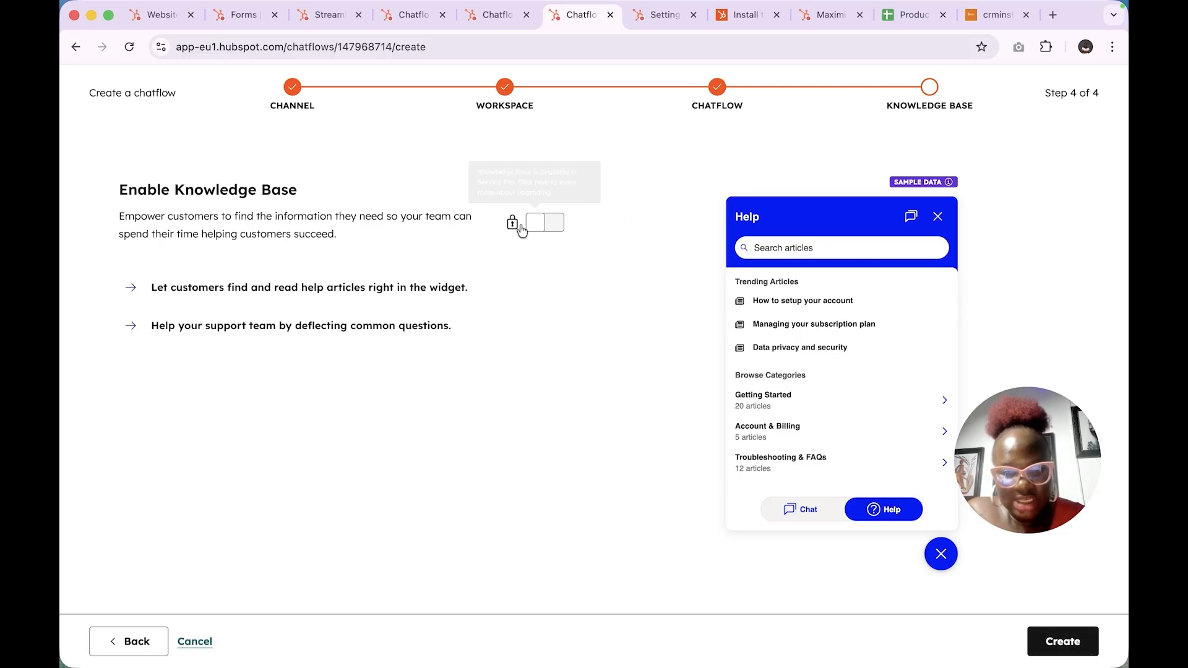
click(1064, 643)
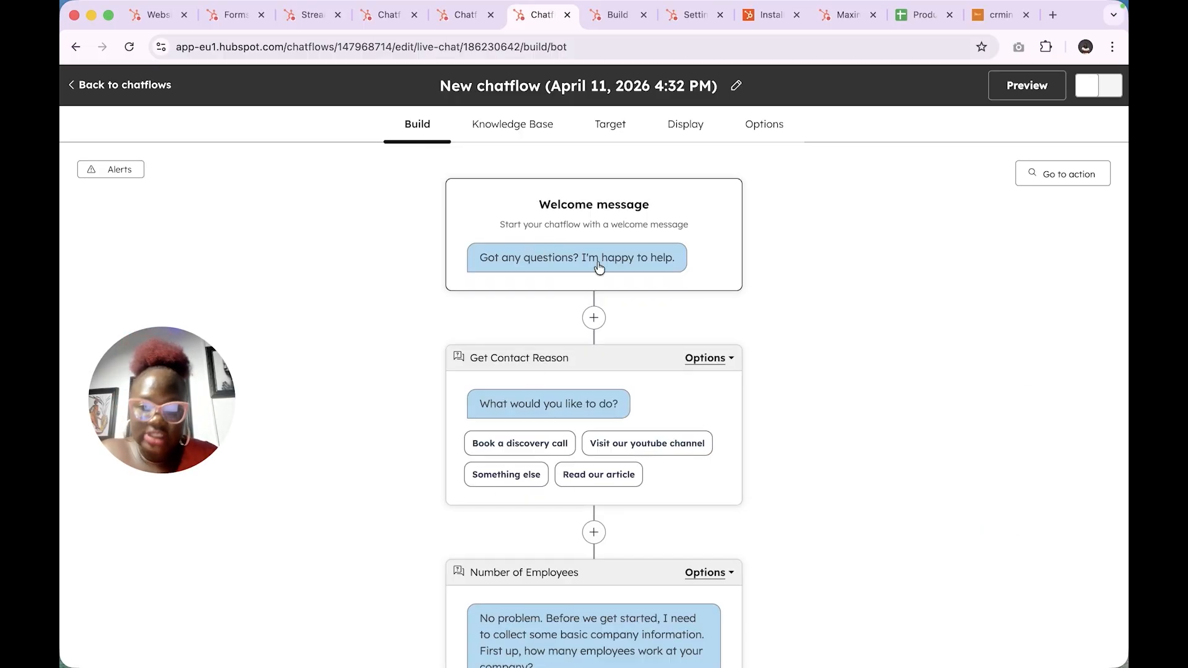
- Set the welcome message to 'Welcome to crminstructors, Got any questions? I'm happy to help.'
click(563, 267)
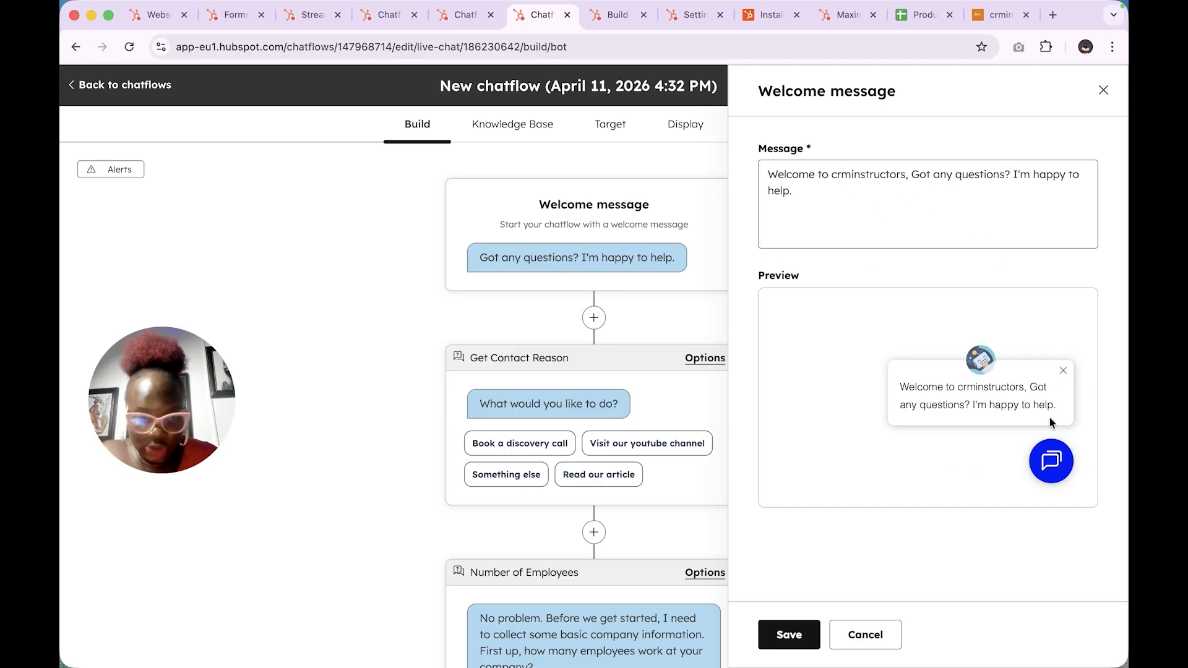
click(790, 635)
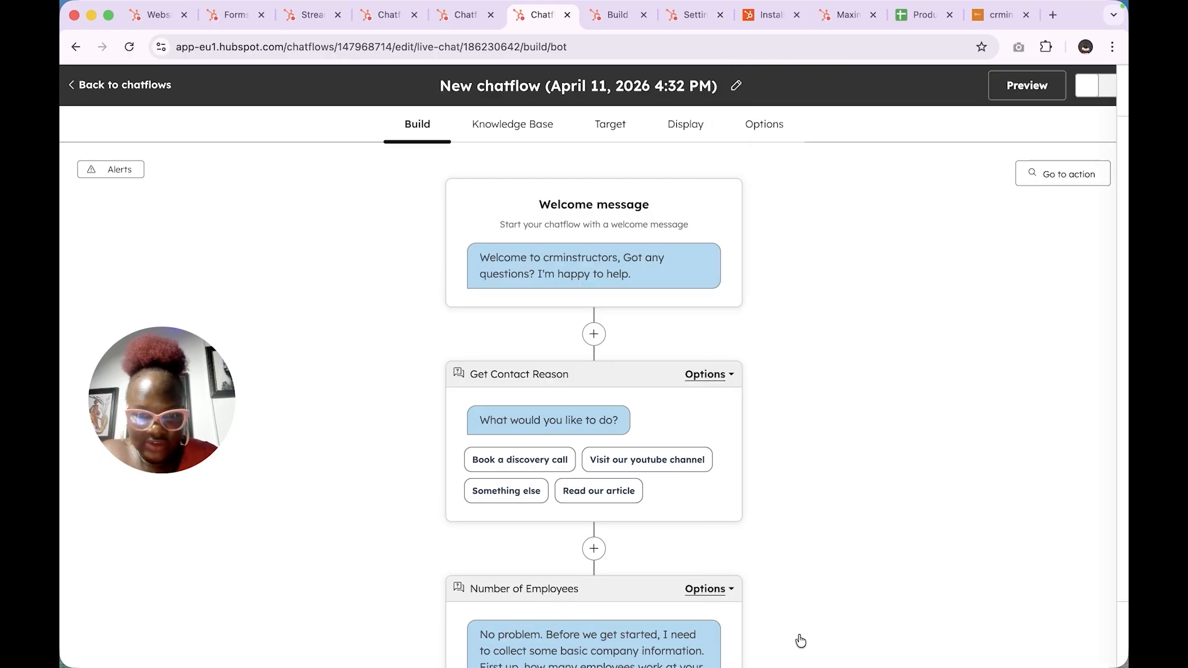
click(672, 506)
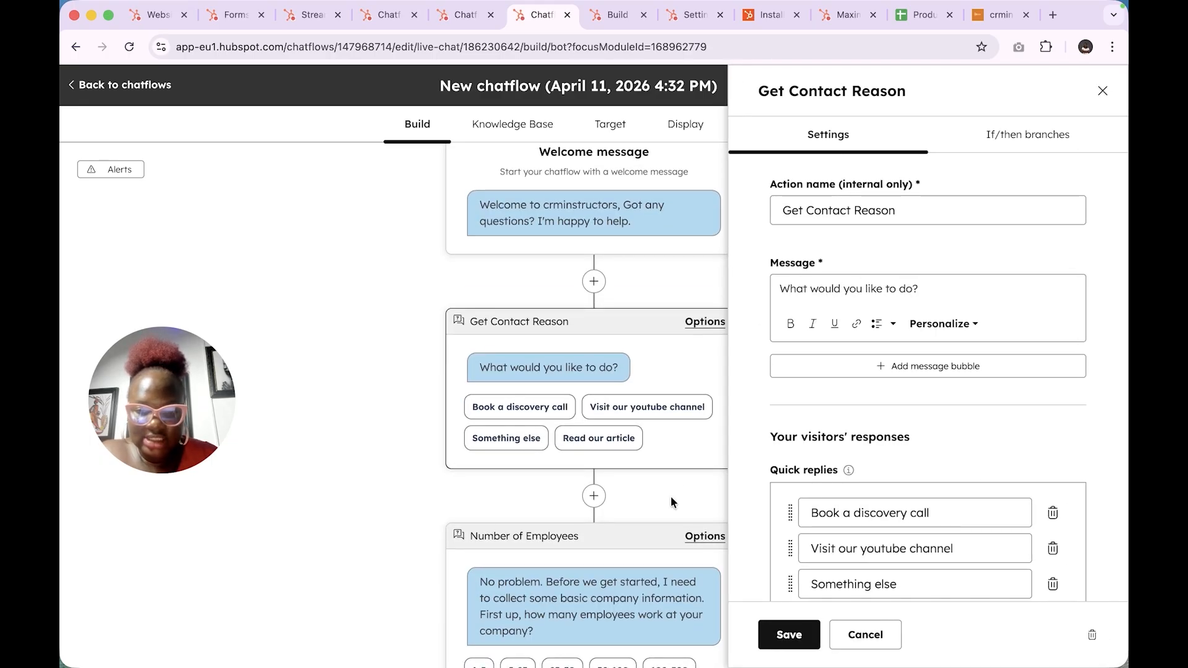
scroll(894, 539, down, 5)
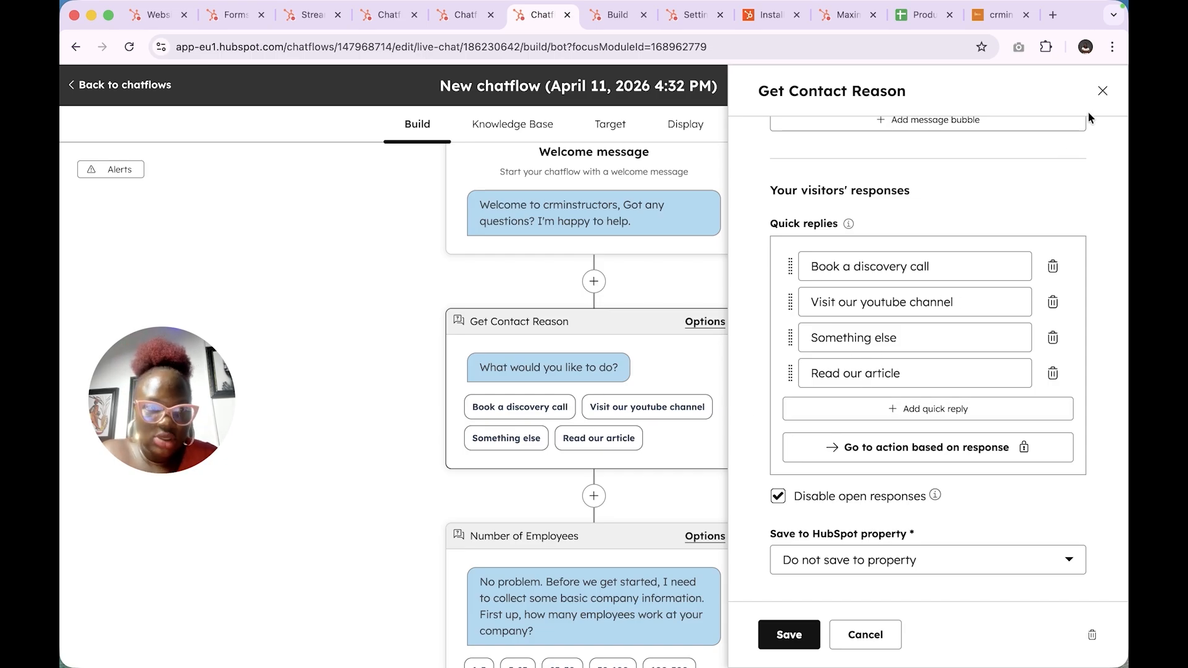
click(1104, 91)
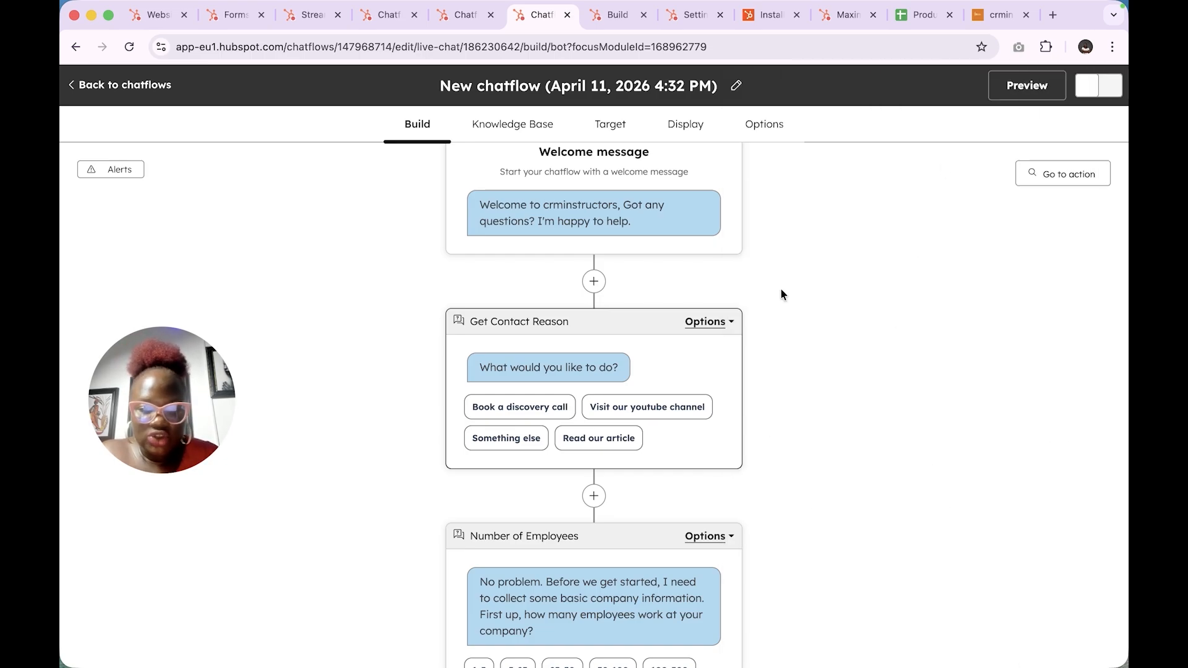
- Insert a ready-made Name question ('What is your name?') after the welcome message
click(595, 497)
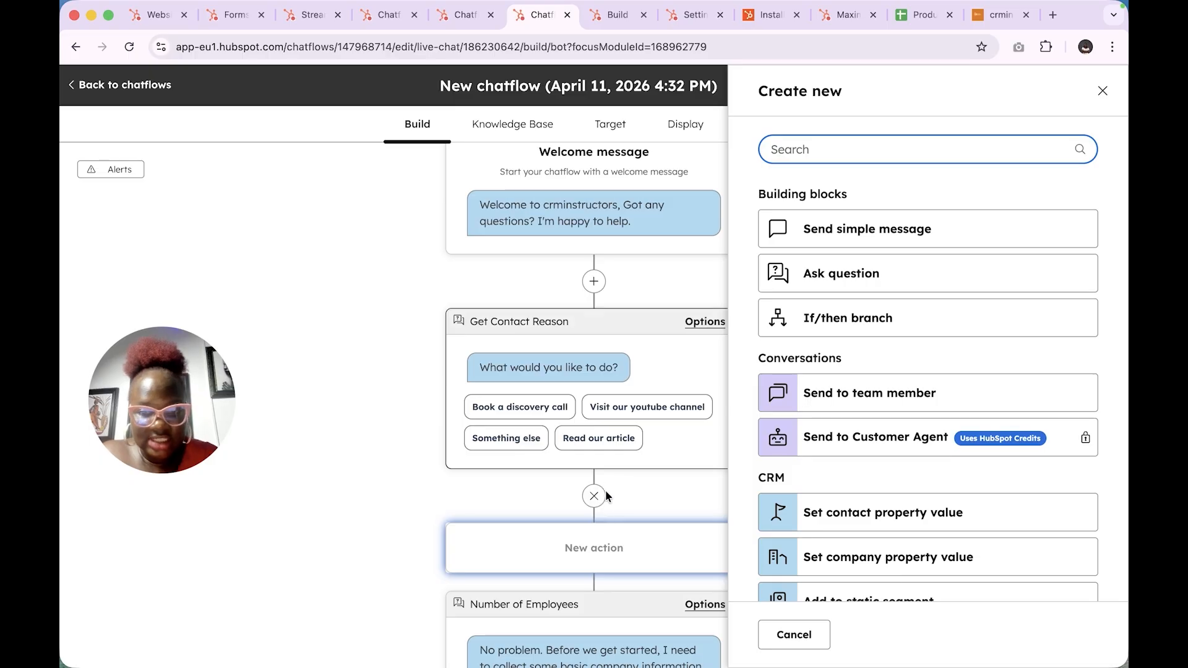
click(1104, 92)
click(595, 282)
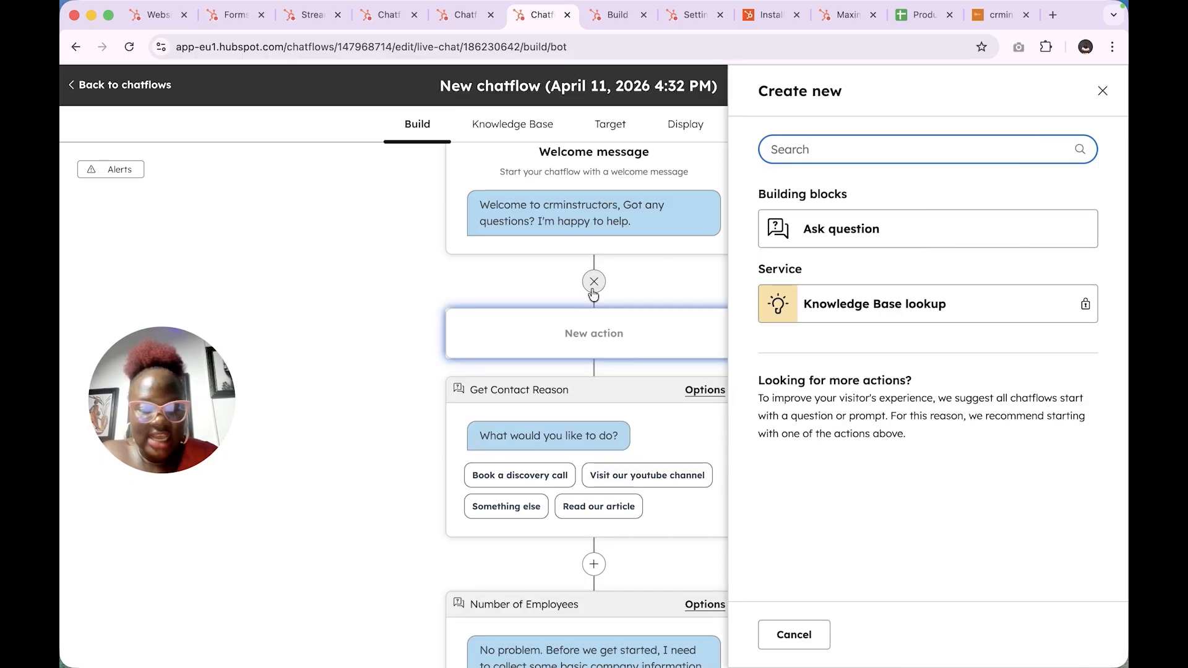
click(901, 234)
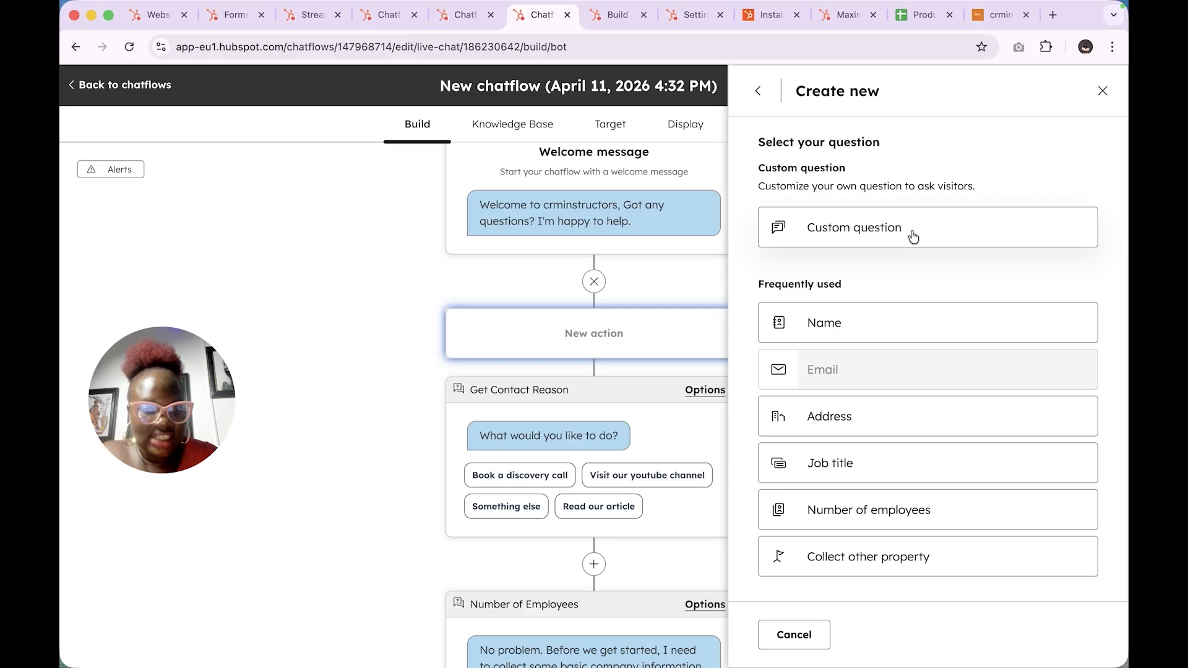
click(871, 333)
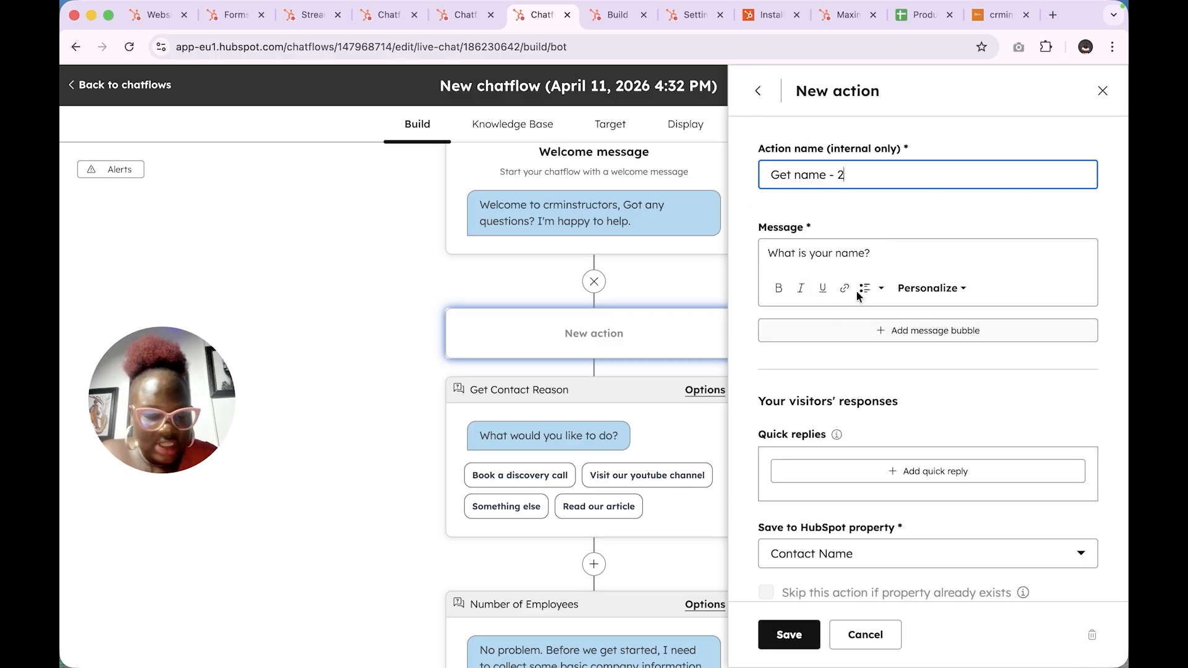
click(893, 258)
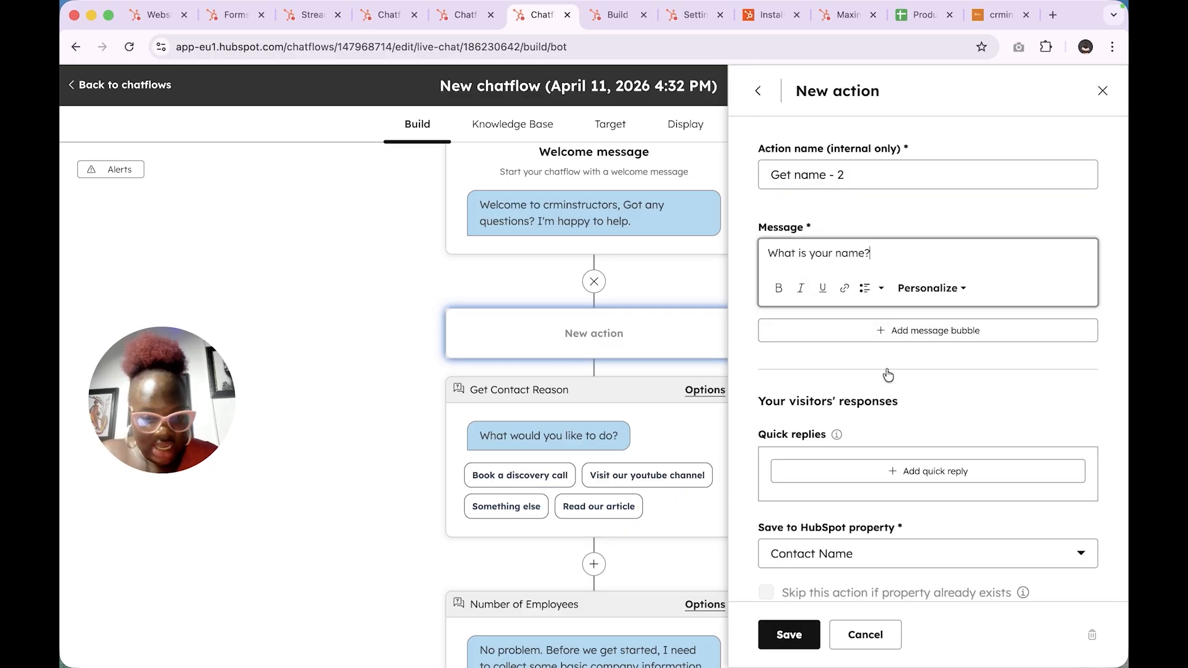
- Keep Contact Name as the answer's property, with no quick replies, and save Get name - 2
scroll(909, 442, down, 1)
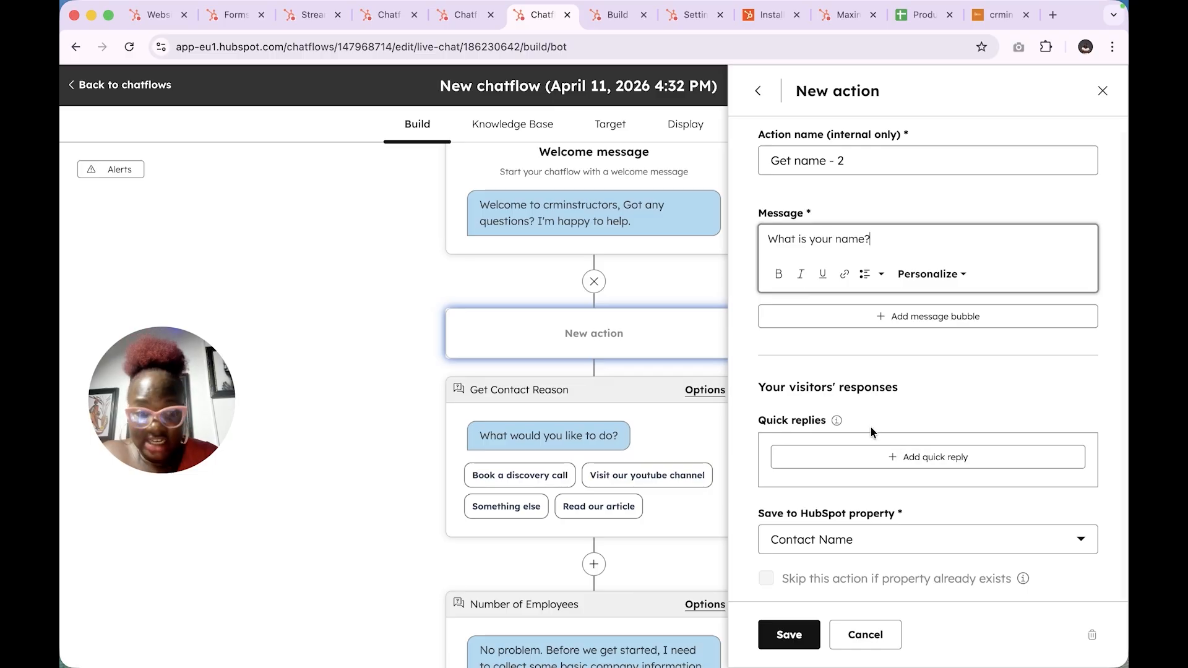
click(905, 464)
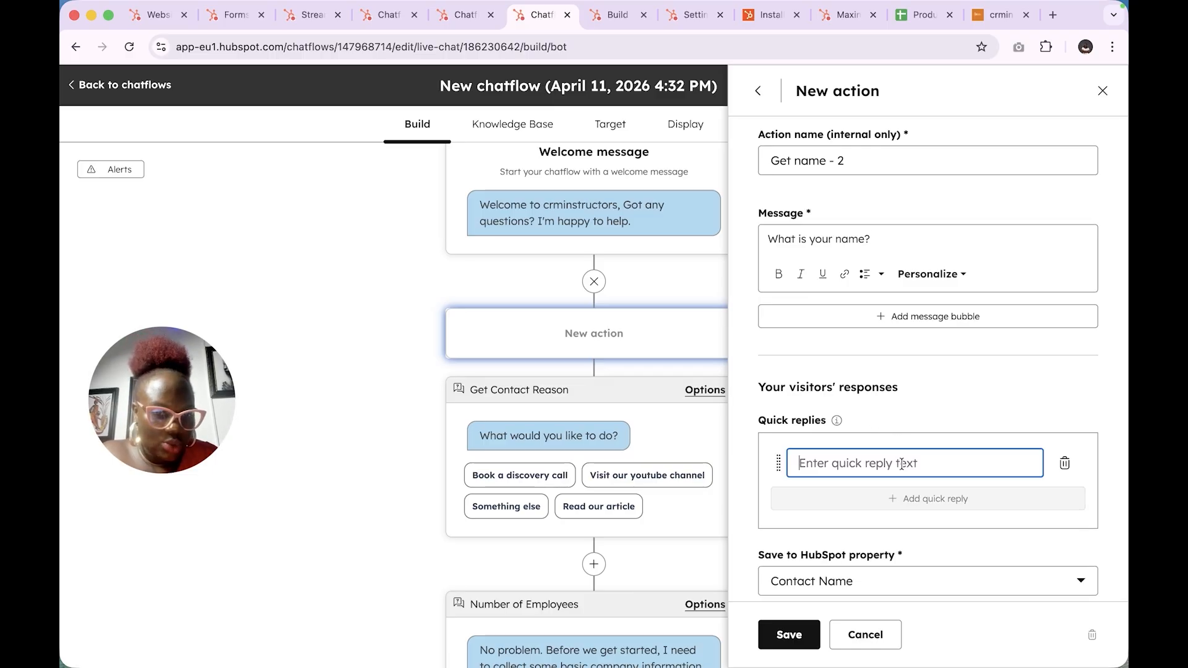
click(1064, 464)
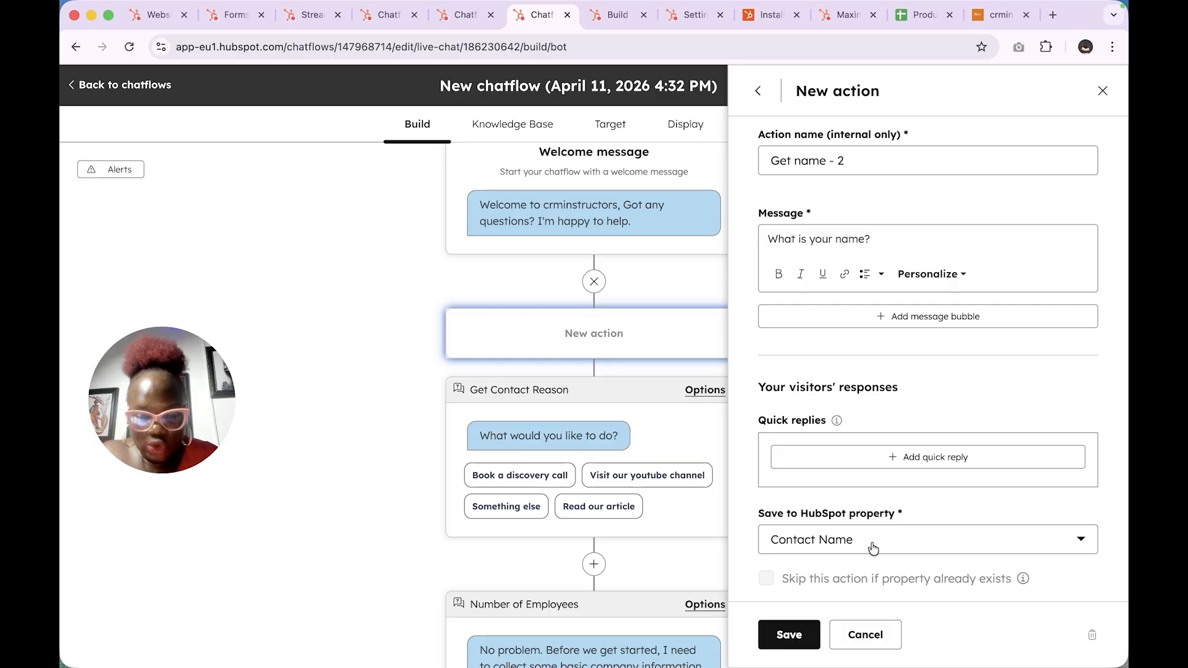
click(927, 554)
click(922, 411)
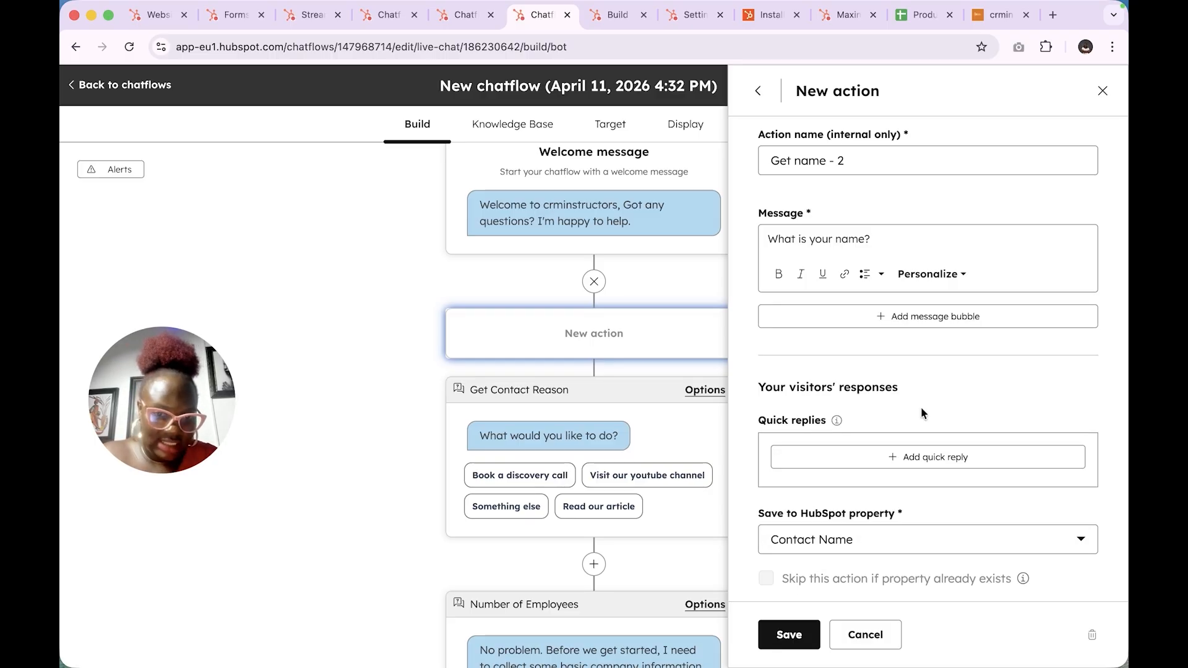
click(787, 637)
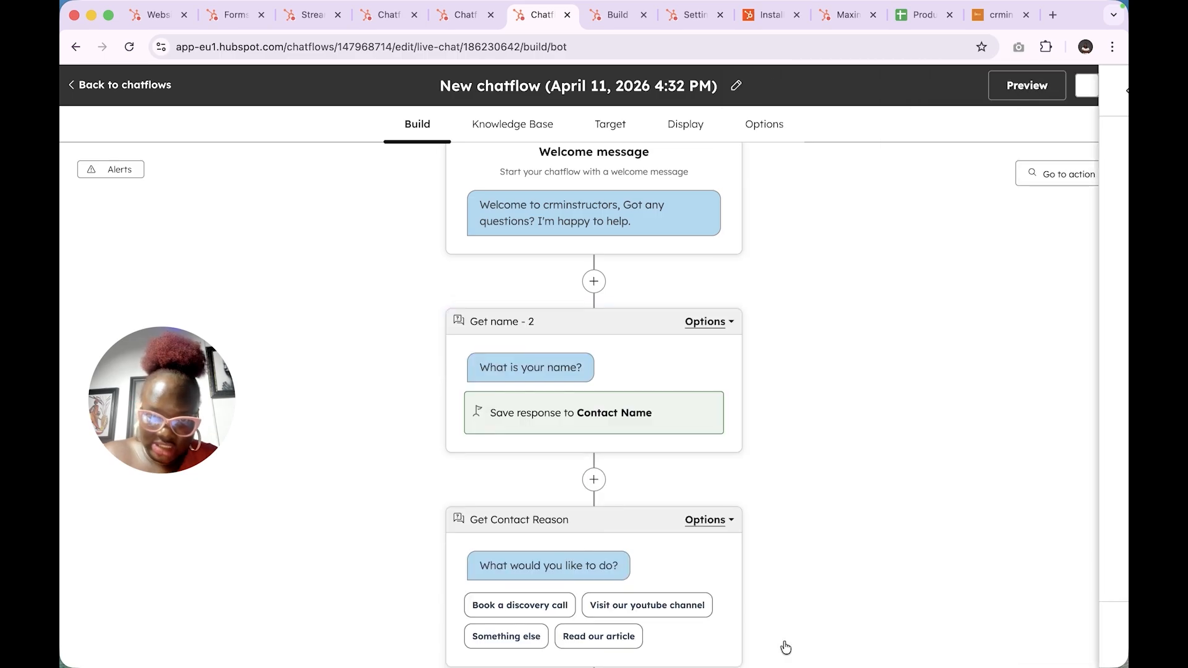
- Add a ready-made Email question after Get name - 2, saving replies to Email
click(593, 478)
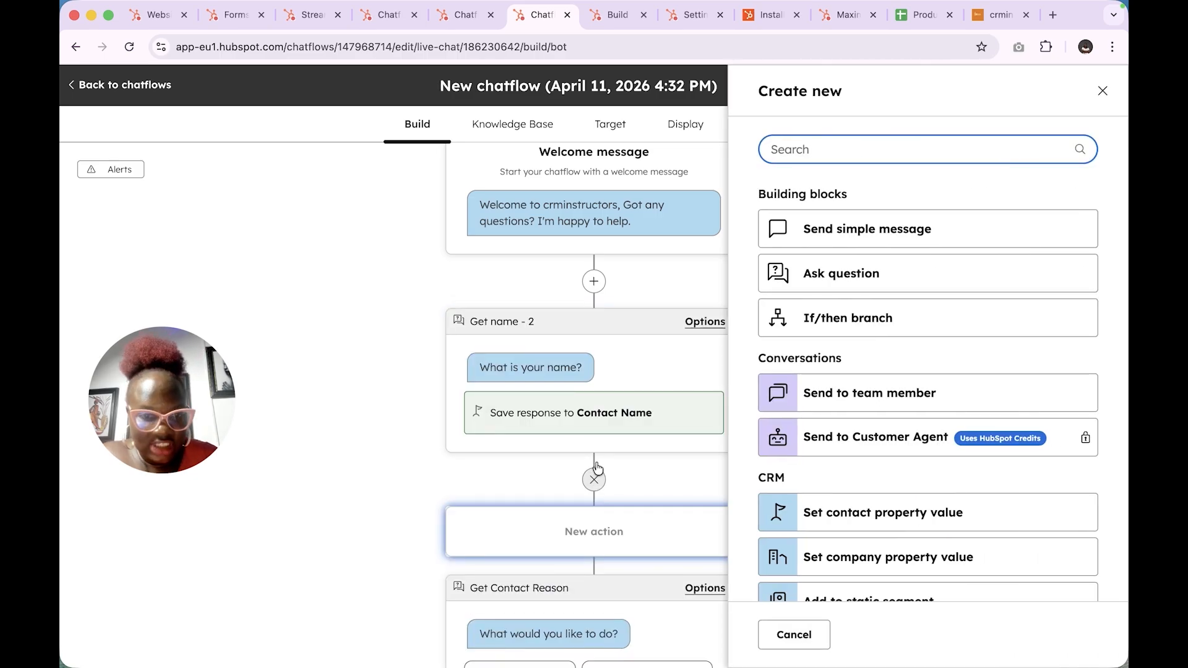
click(885, 273)
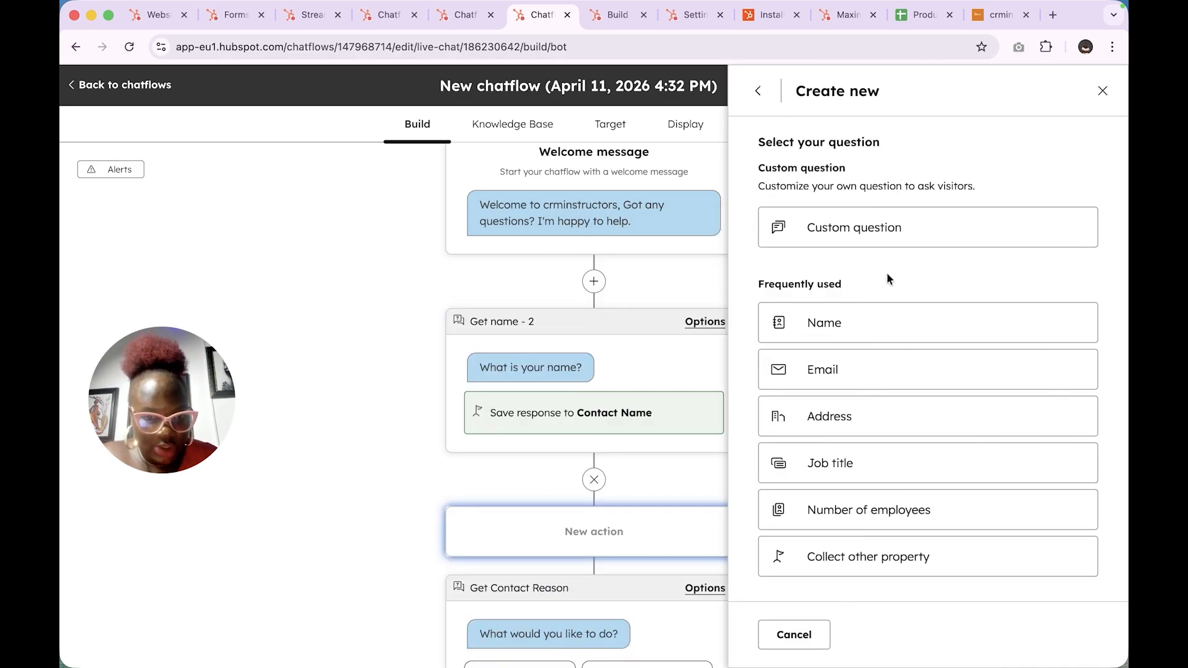
click(886, 375)
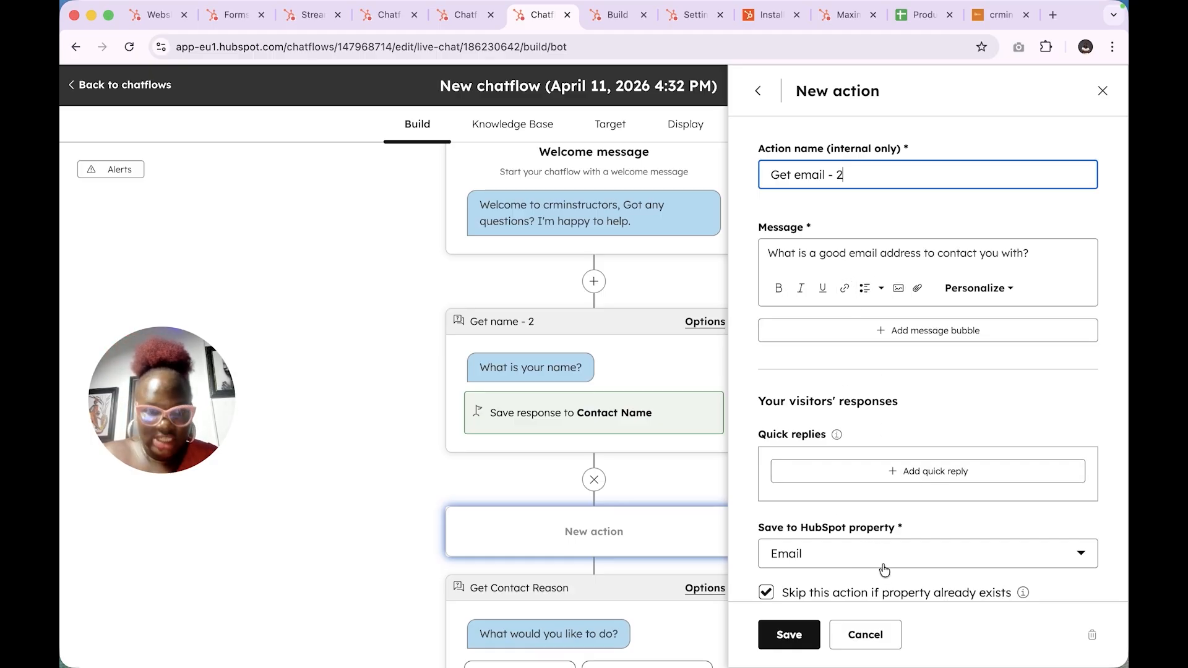
click(790, 638)
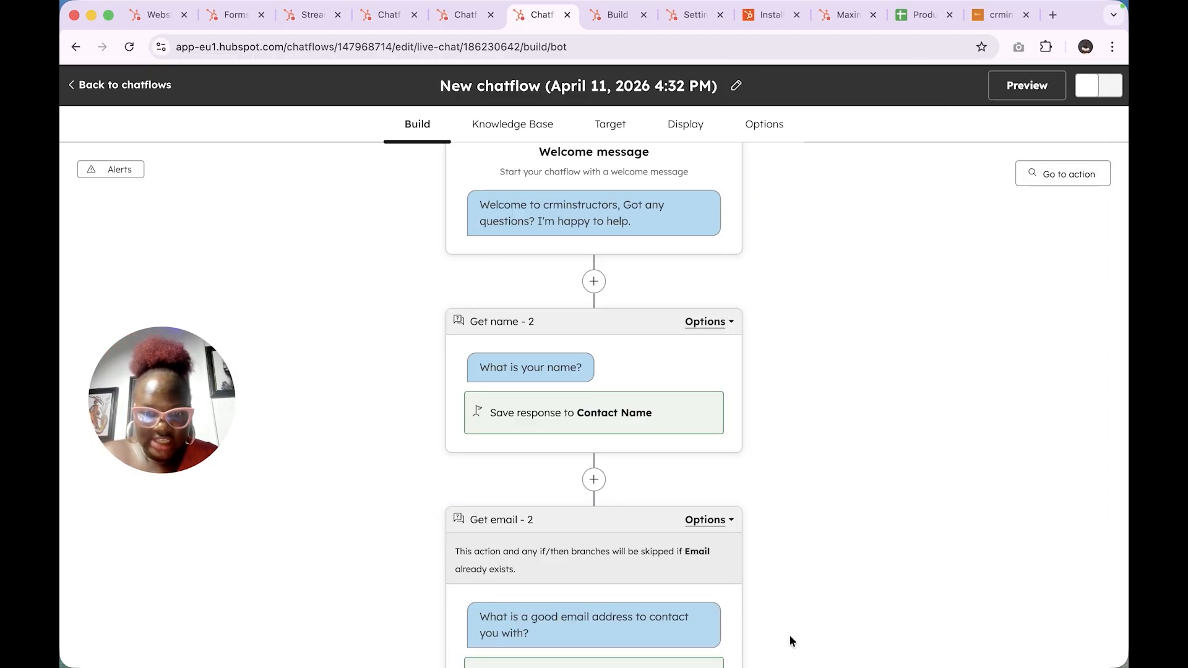
scroll(790, 639, down, 7)
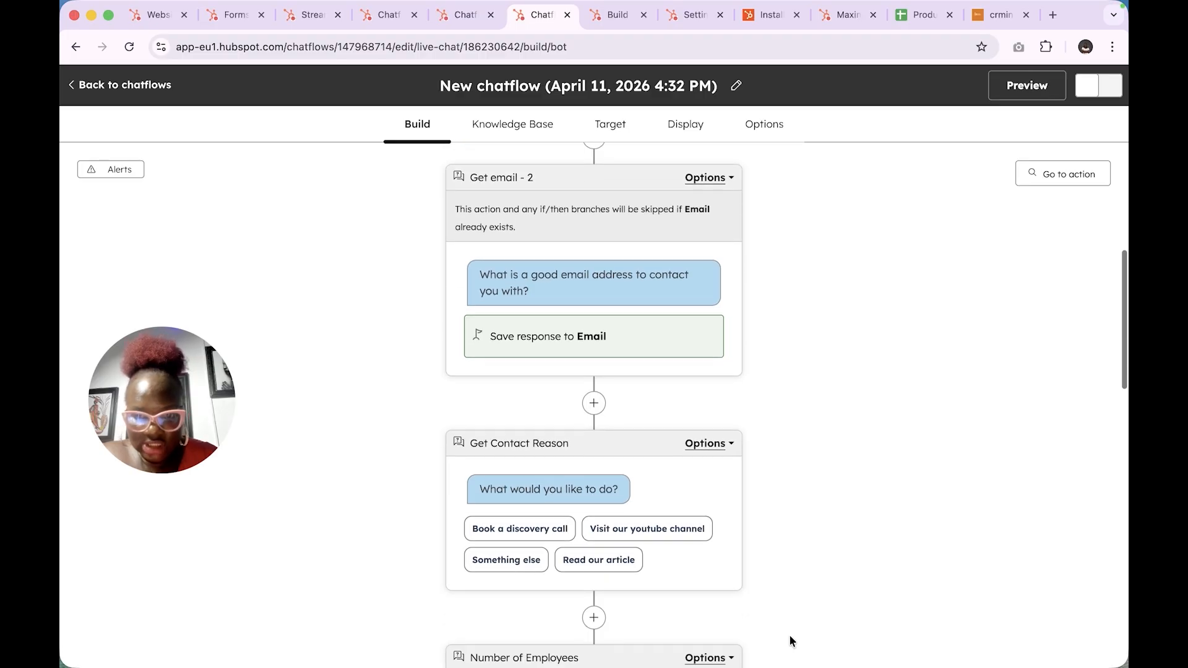
scroll(603, 256, up, 2)
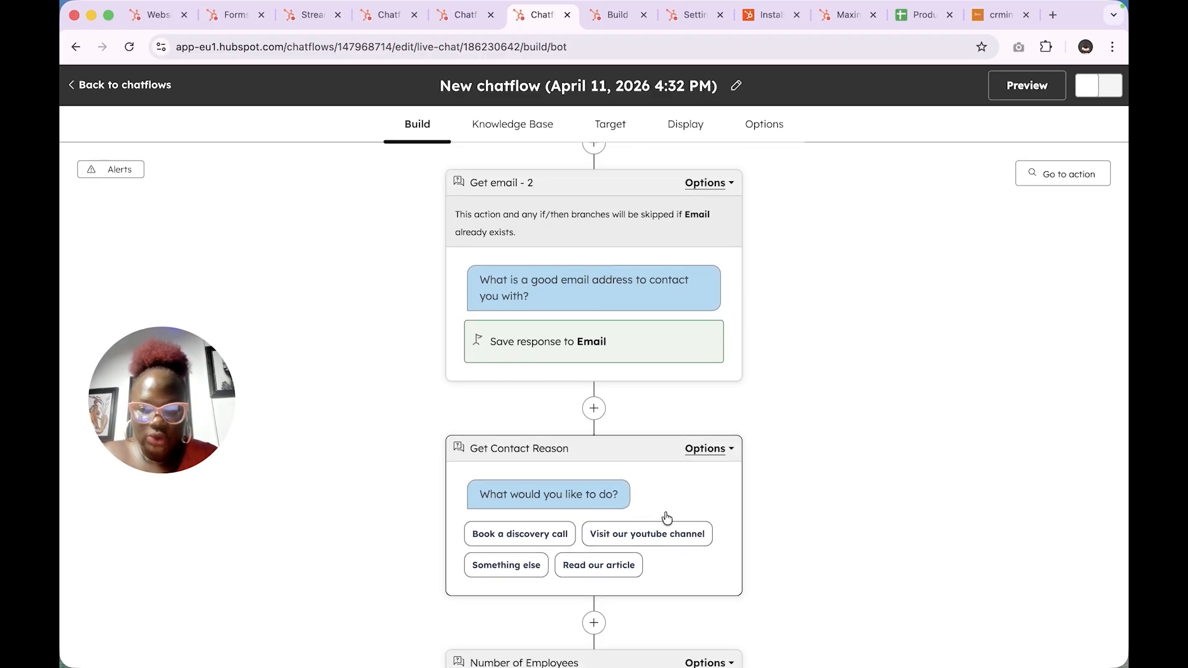
scroll(667, 517, down, 4)
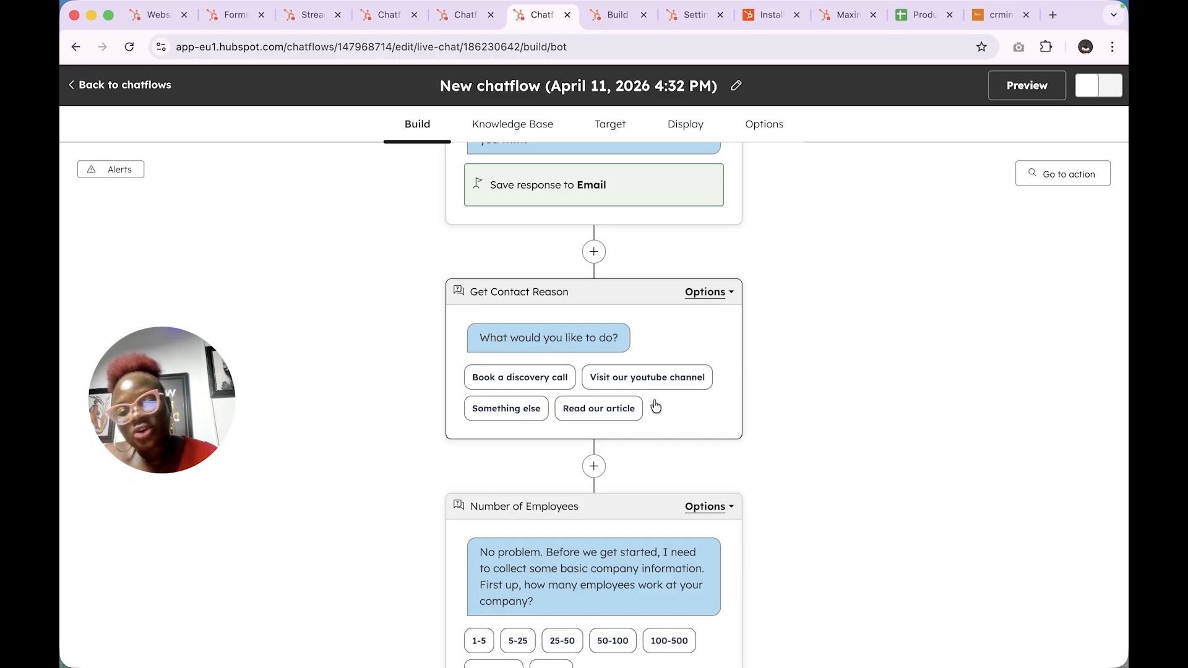
- Search 'note' and make Get Contact Reason save answers to Membership notes
click(682, 414)
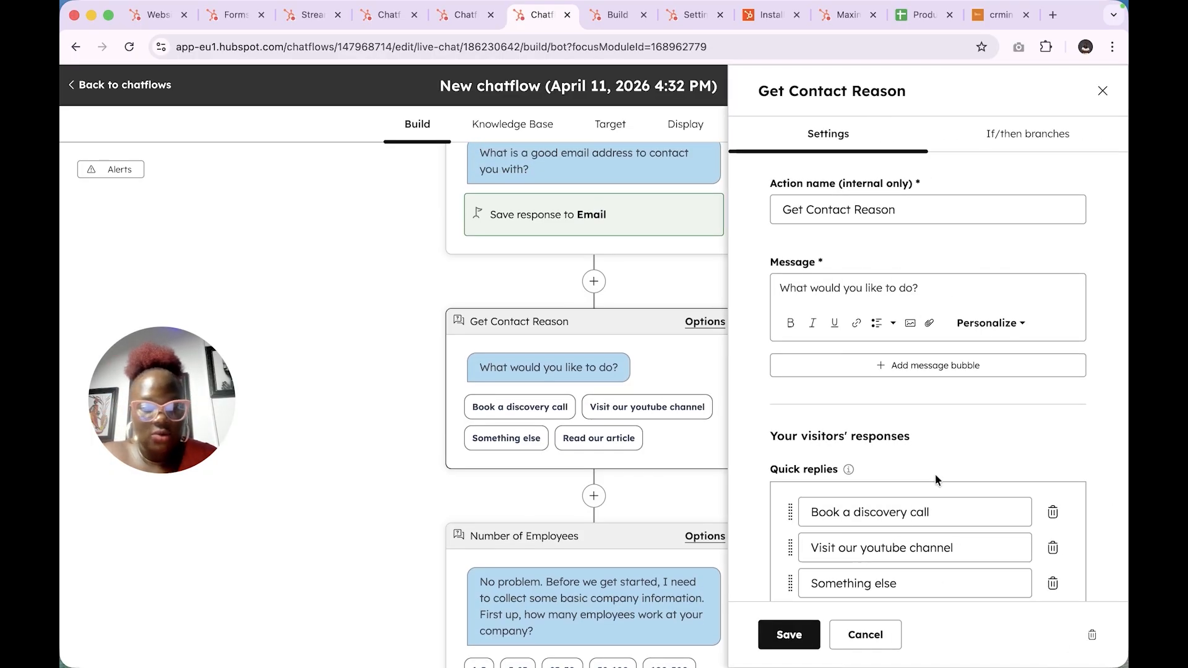
scroll(934, 478, down, 5)
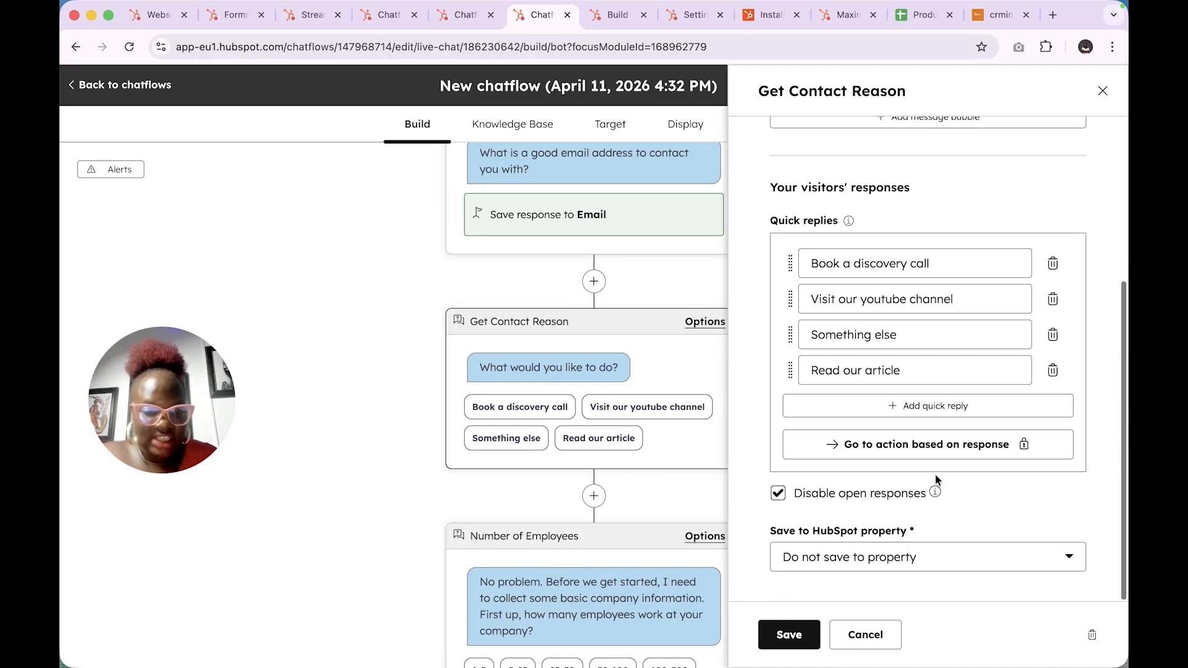
click(917, 565)
scroll(916, 482, down, 10)
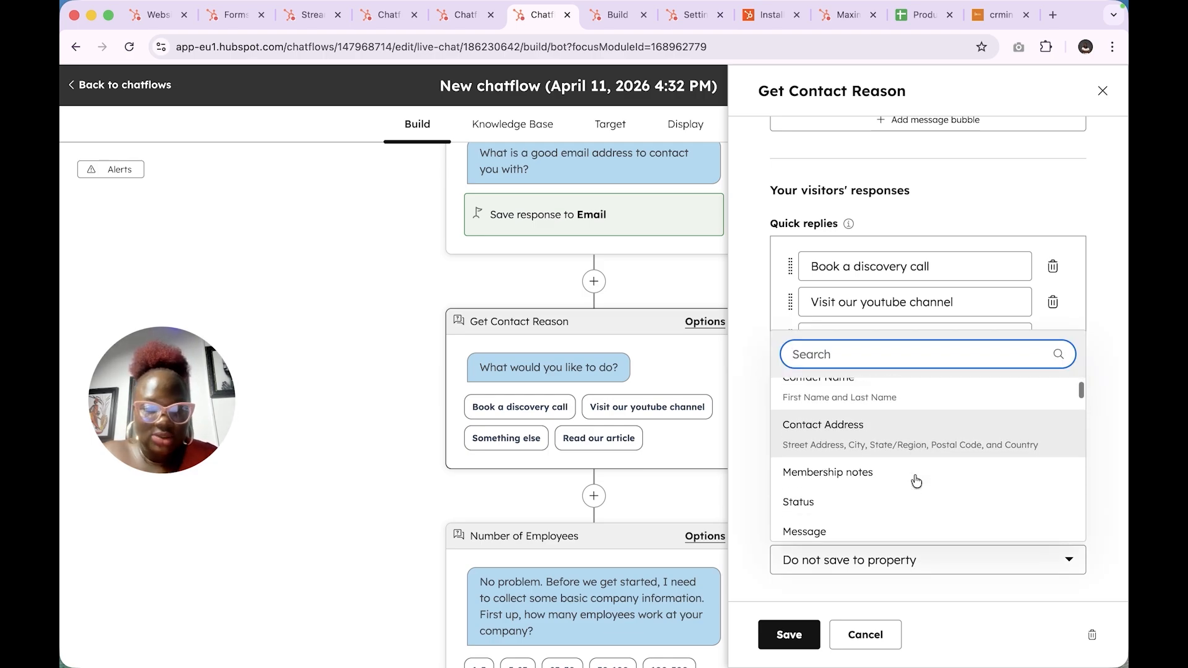
scroll(917, 482, down, 2)
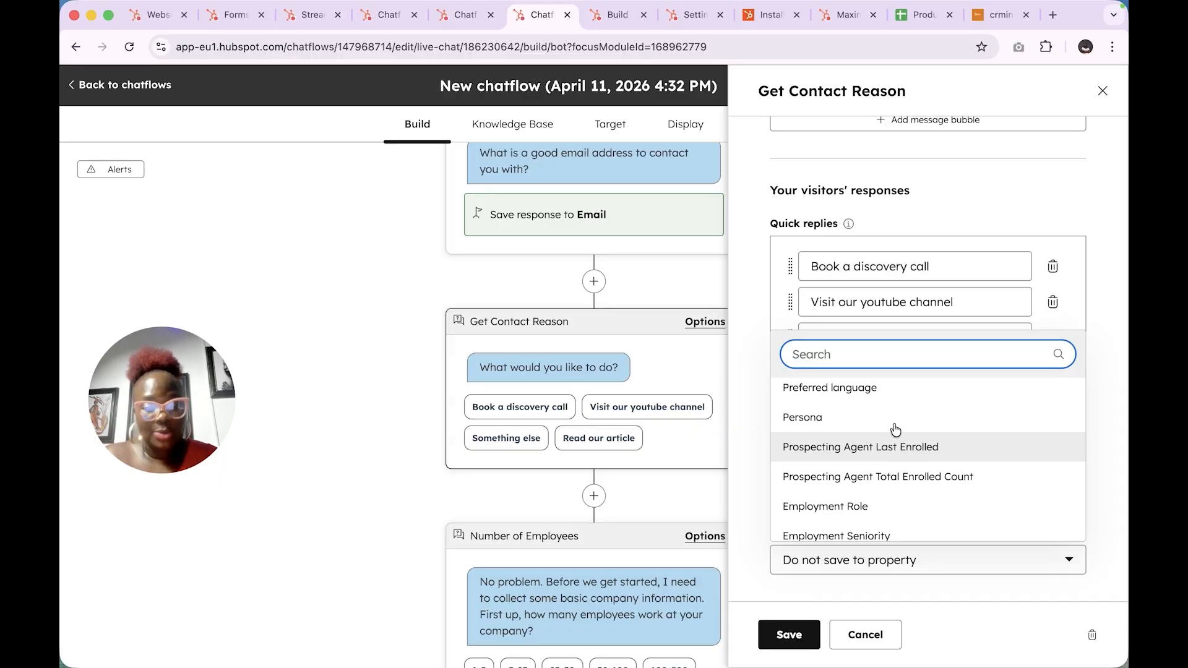
text(not)
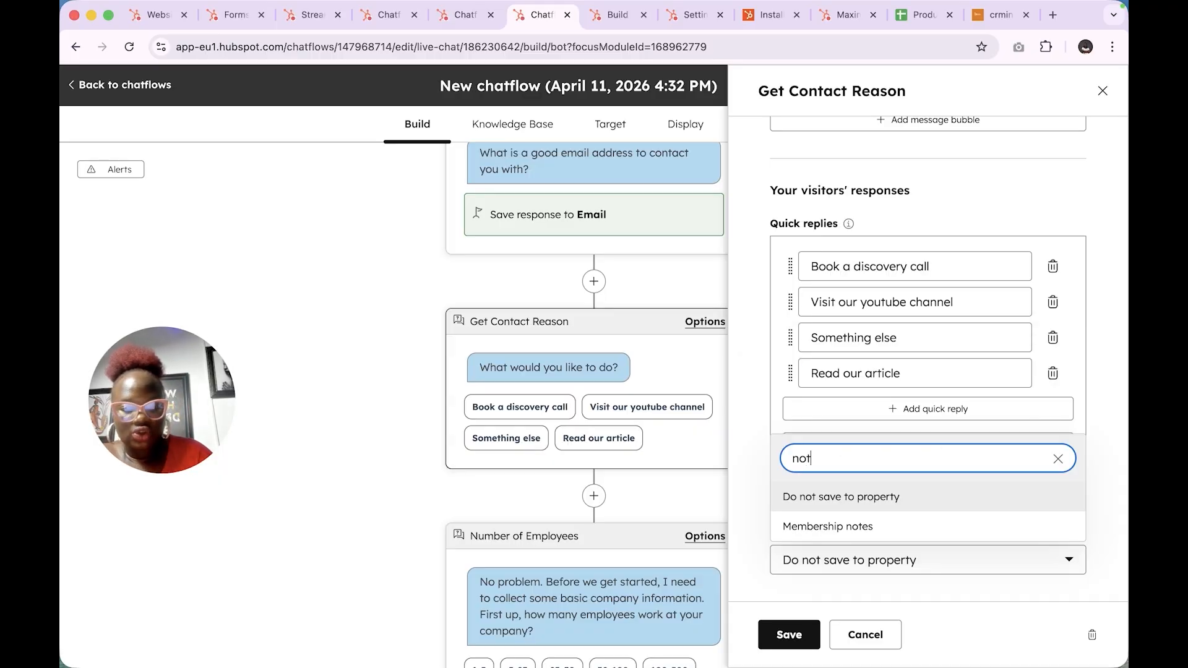
text(e)
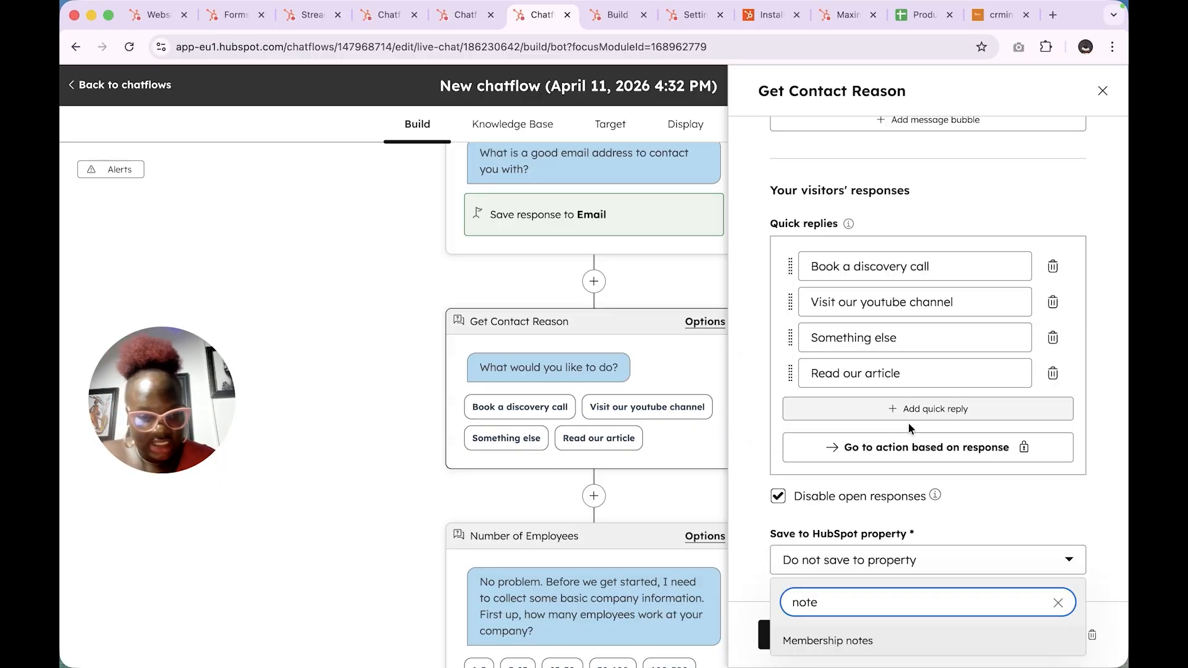
click(844, 641)
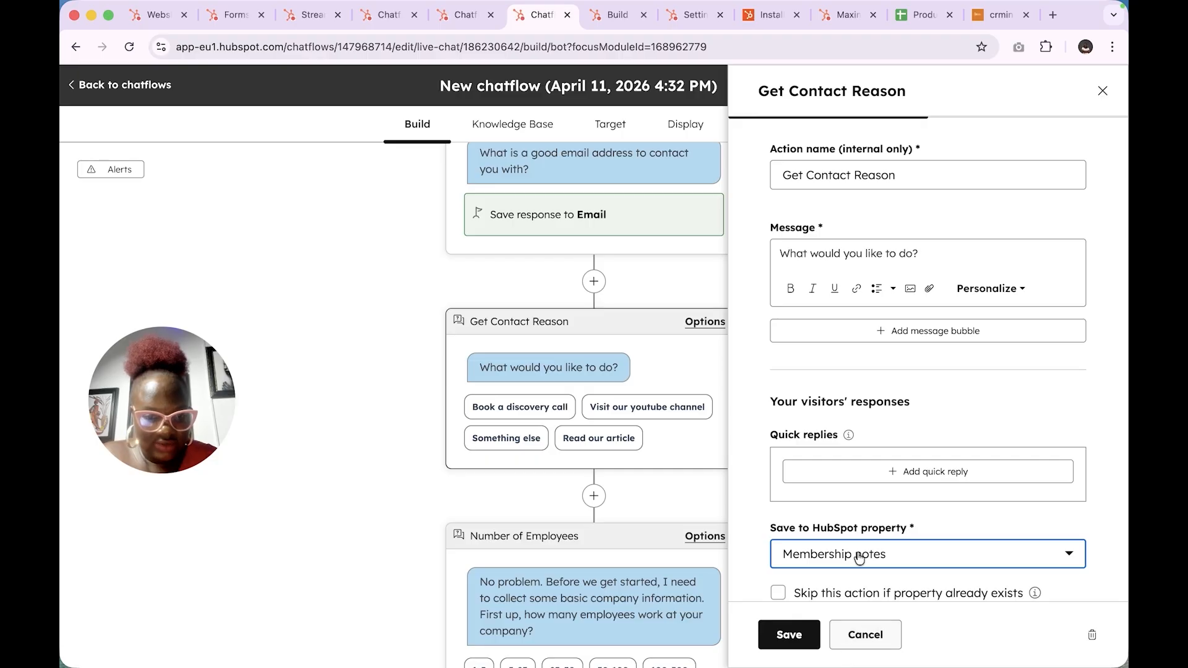
scroll(934, 555, down, 1)
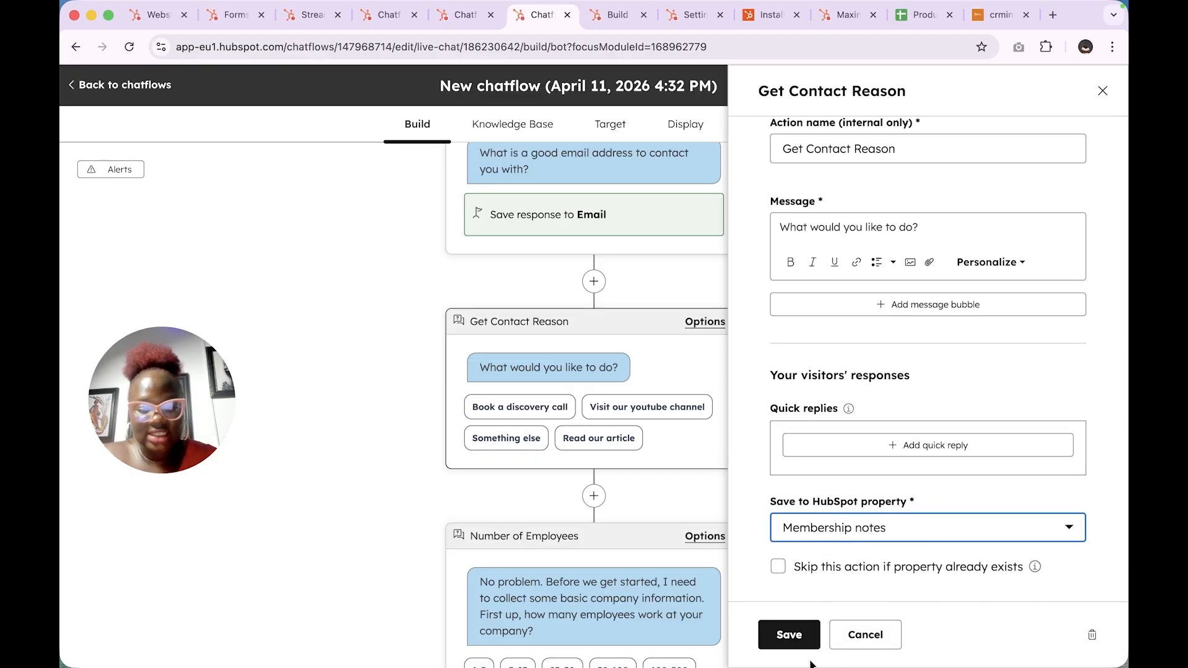
click(791, 636)
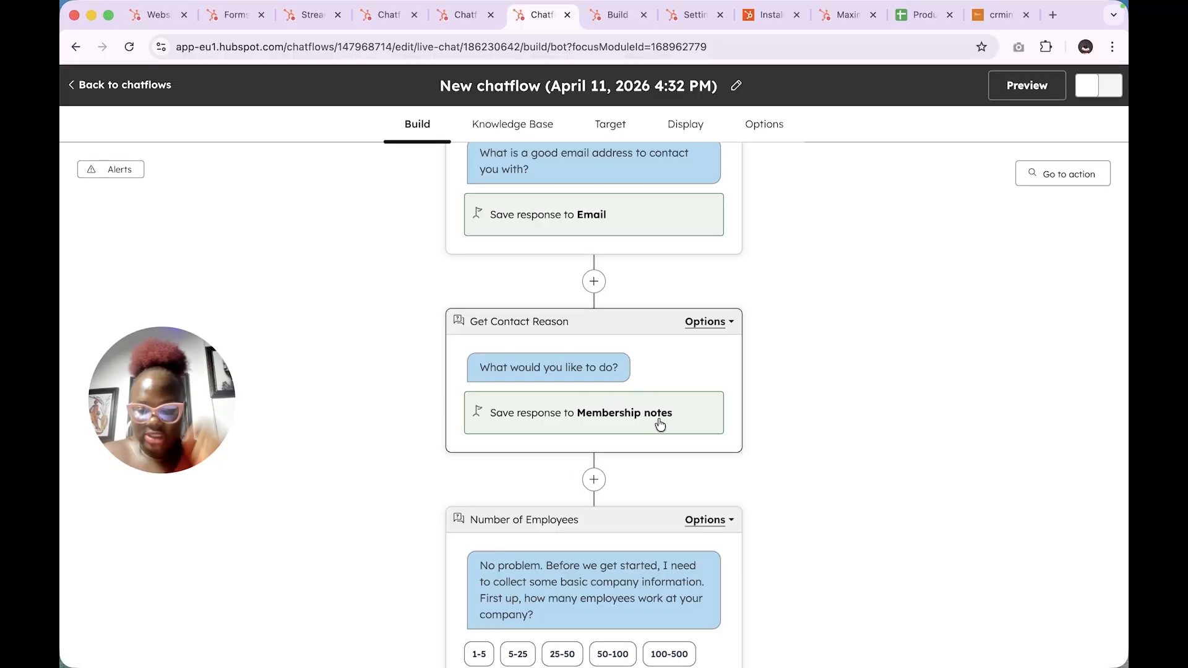
- Delete the template's Get Email step from the bot flow
scroll(661, 425, down, 5)
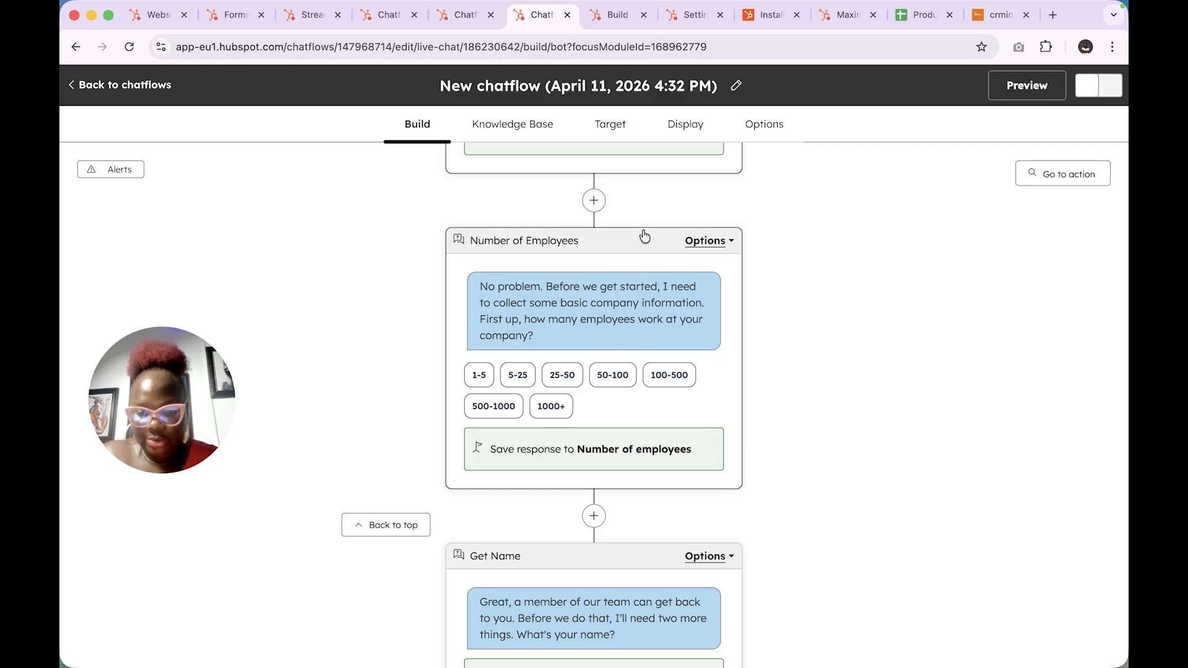
scroll(621, 492, down, 5)
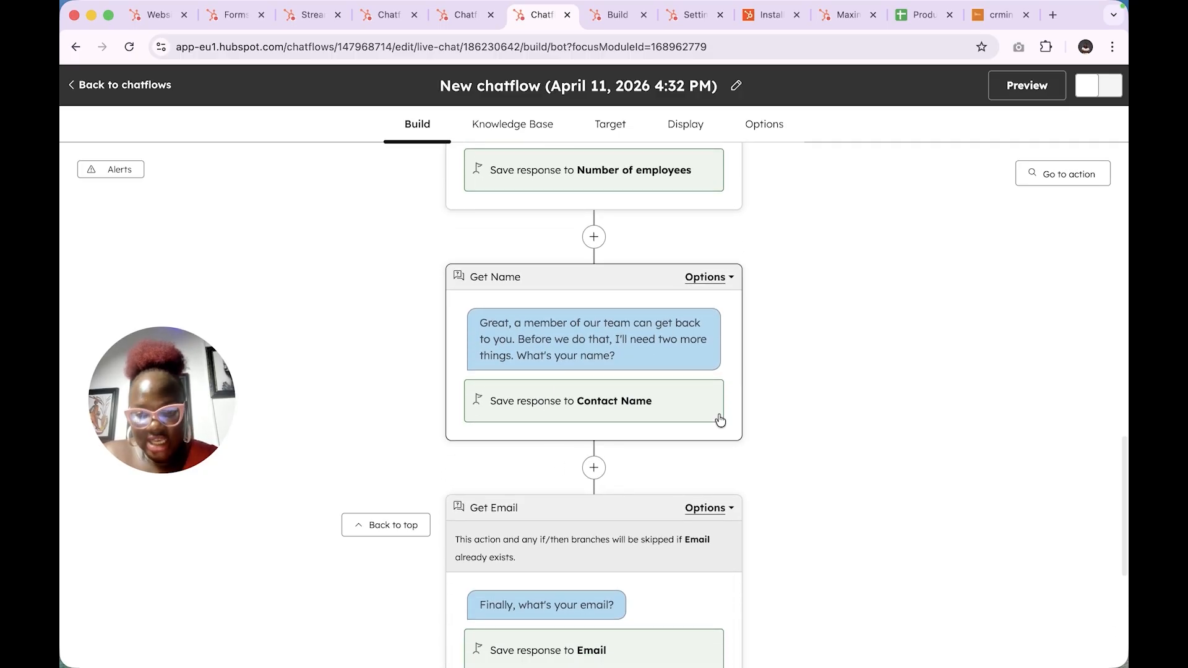
scroll(718, 421, down, 4)
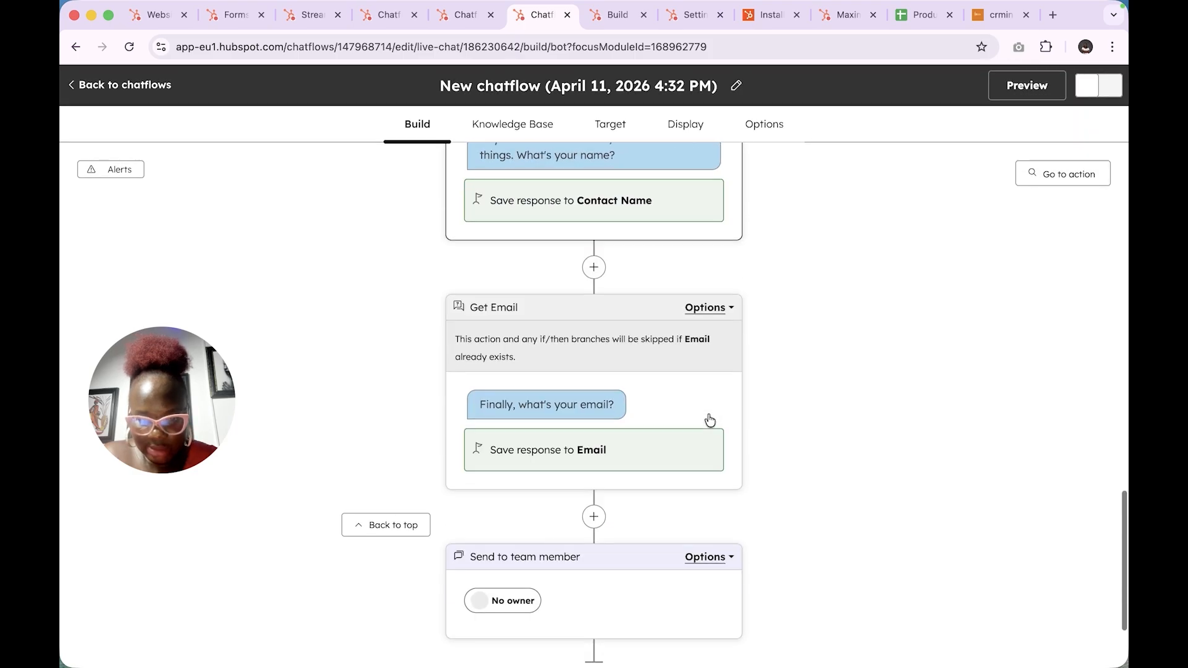
scroll(710, 421, down, 2)
scroll(709, 419, up, 6)
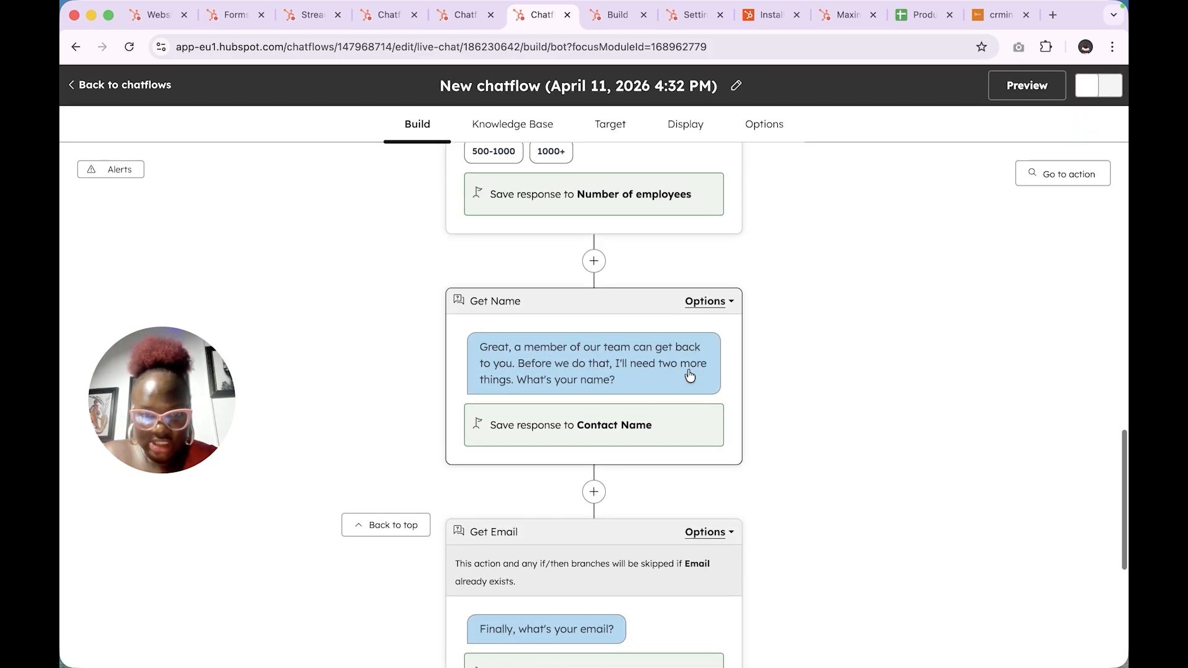
scroll(723, 306, down, 4)
click(718, 303)
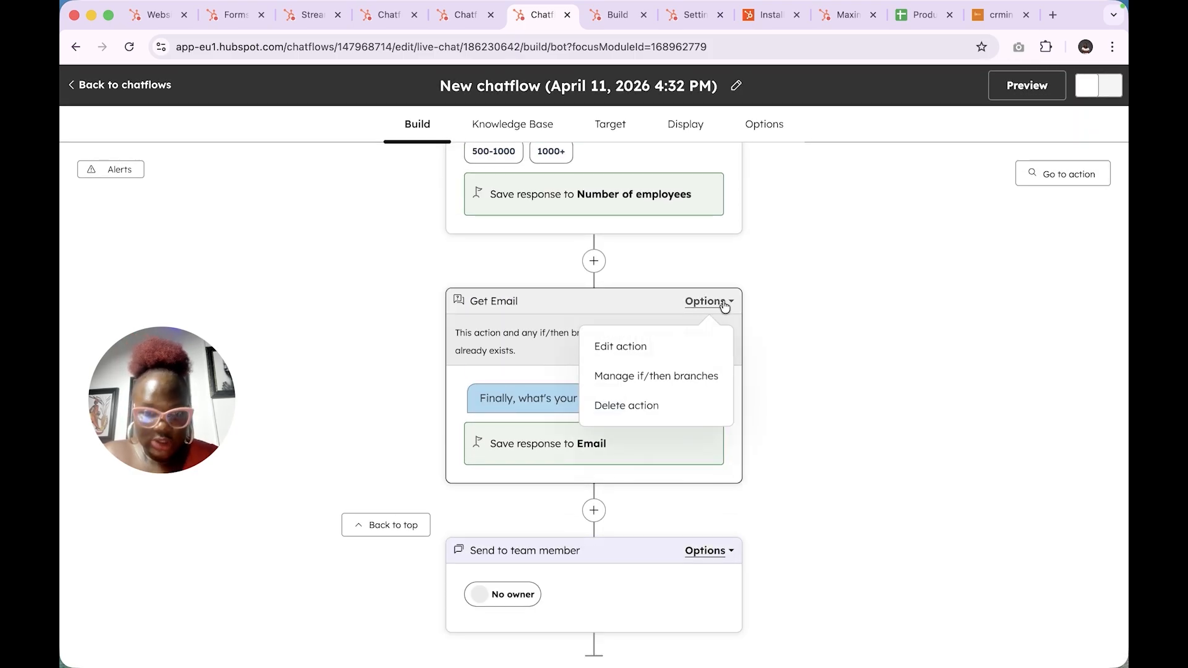
click(666, 411)
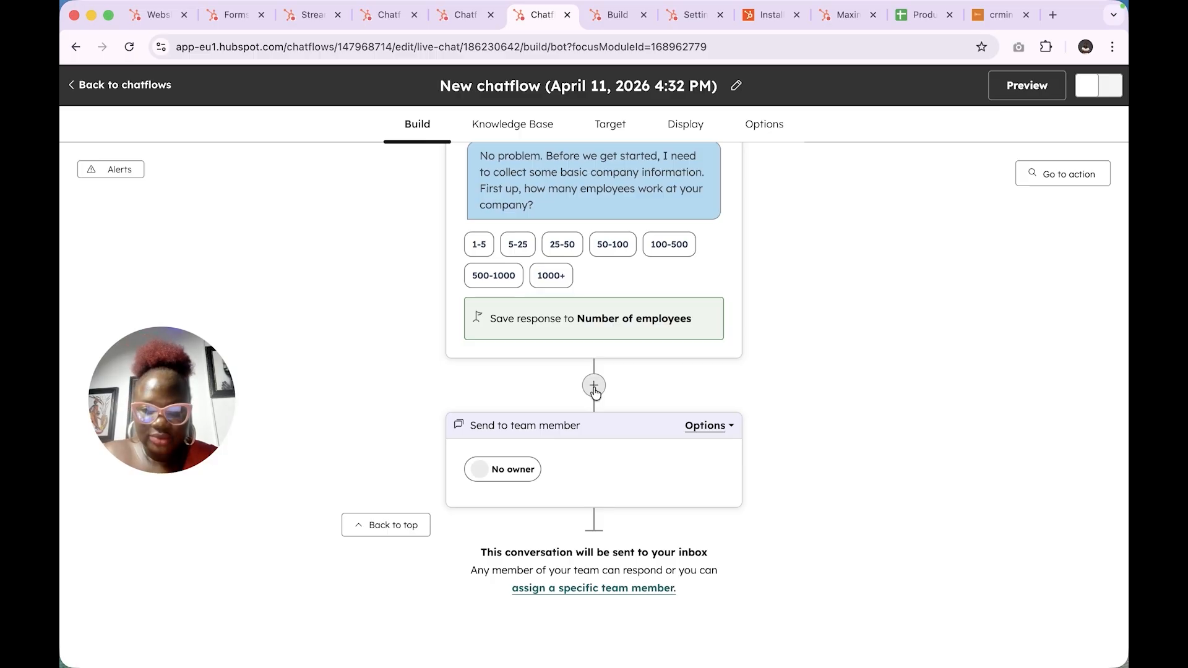
- Add an action slot after Number of Employees, previewing Send simple message and Ask question
click(594, 386)
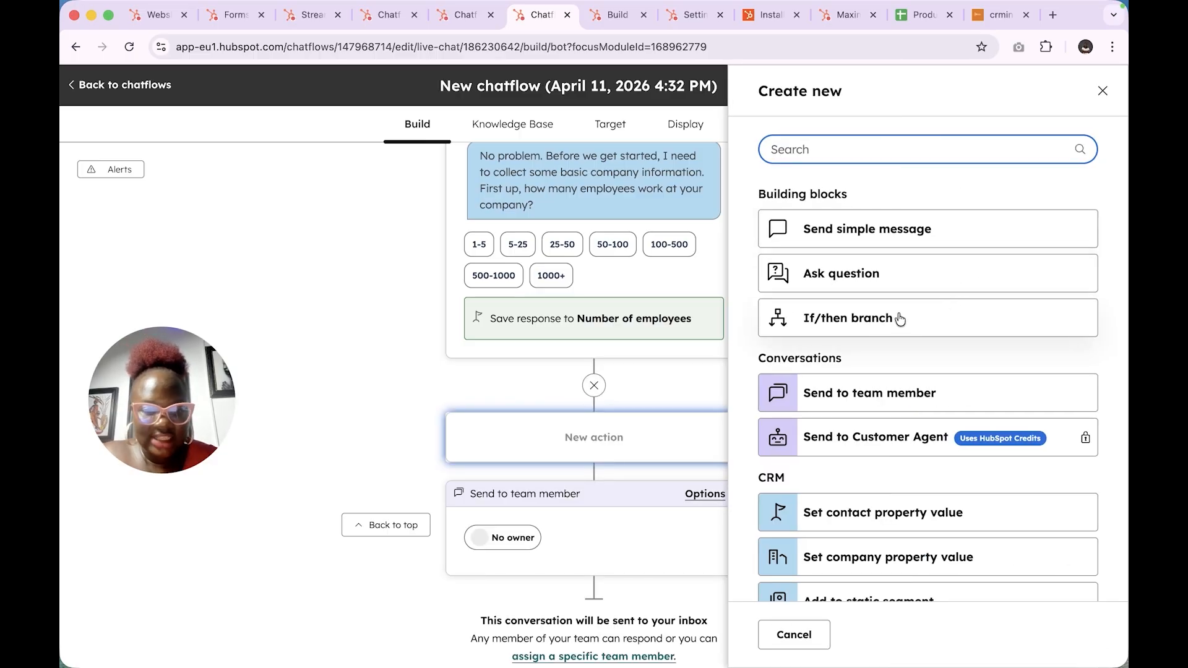
click(913, 240)
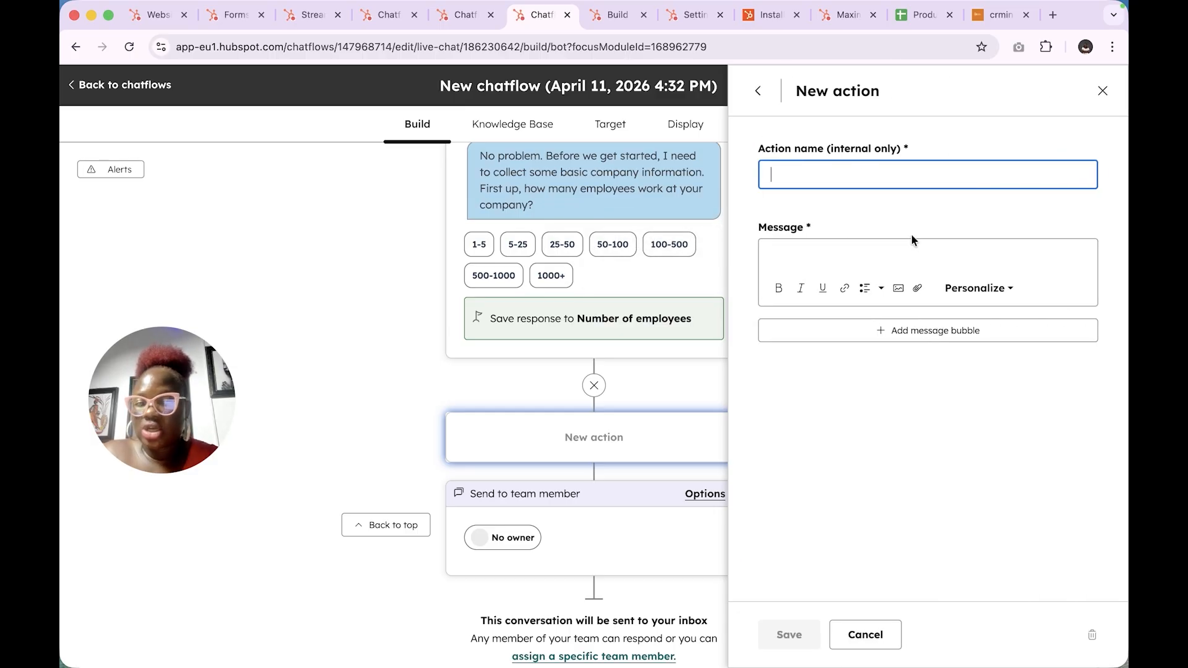
click(862, 251)
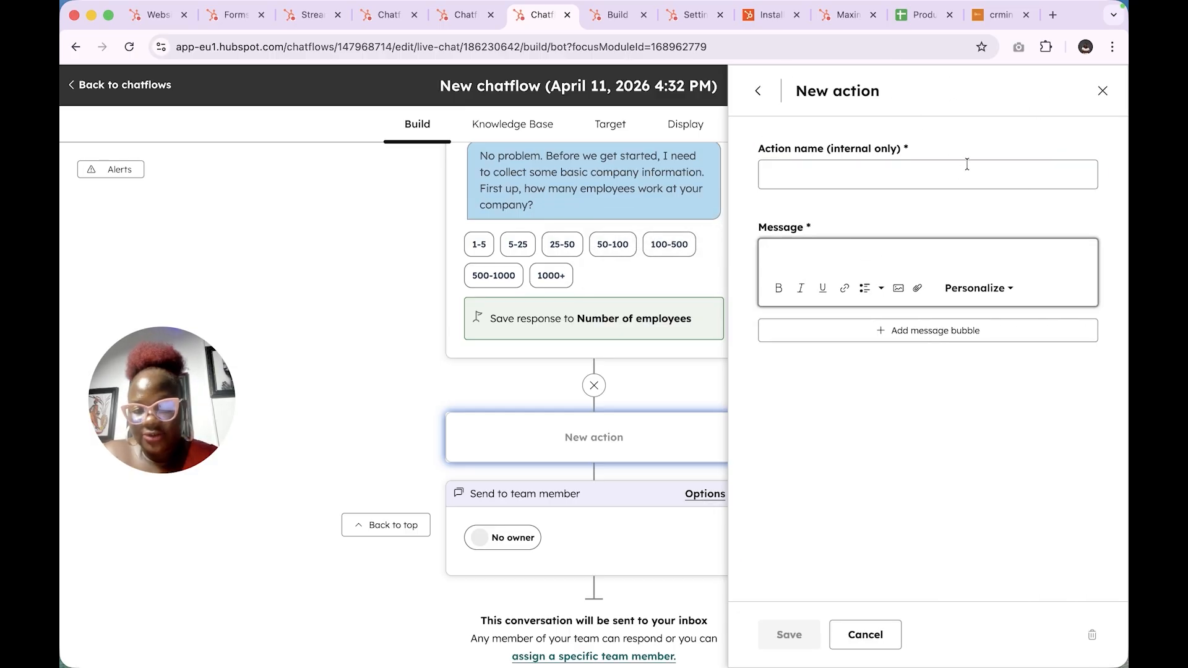
click(757, 91)
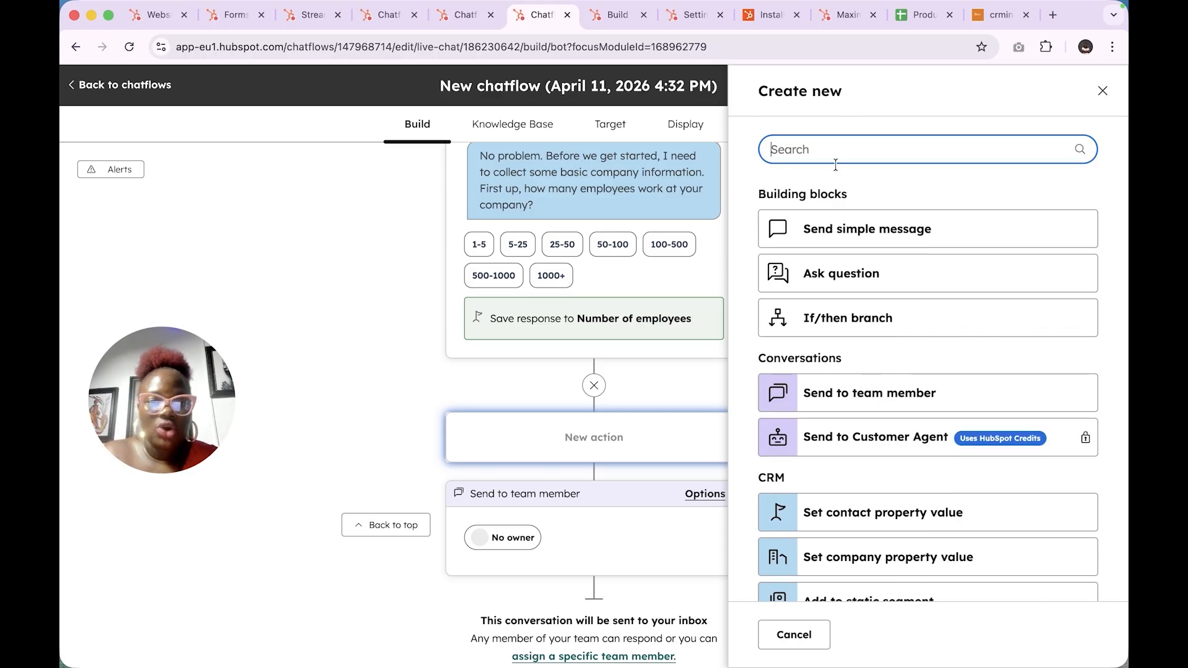
click(861, 276)
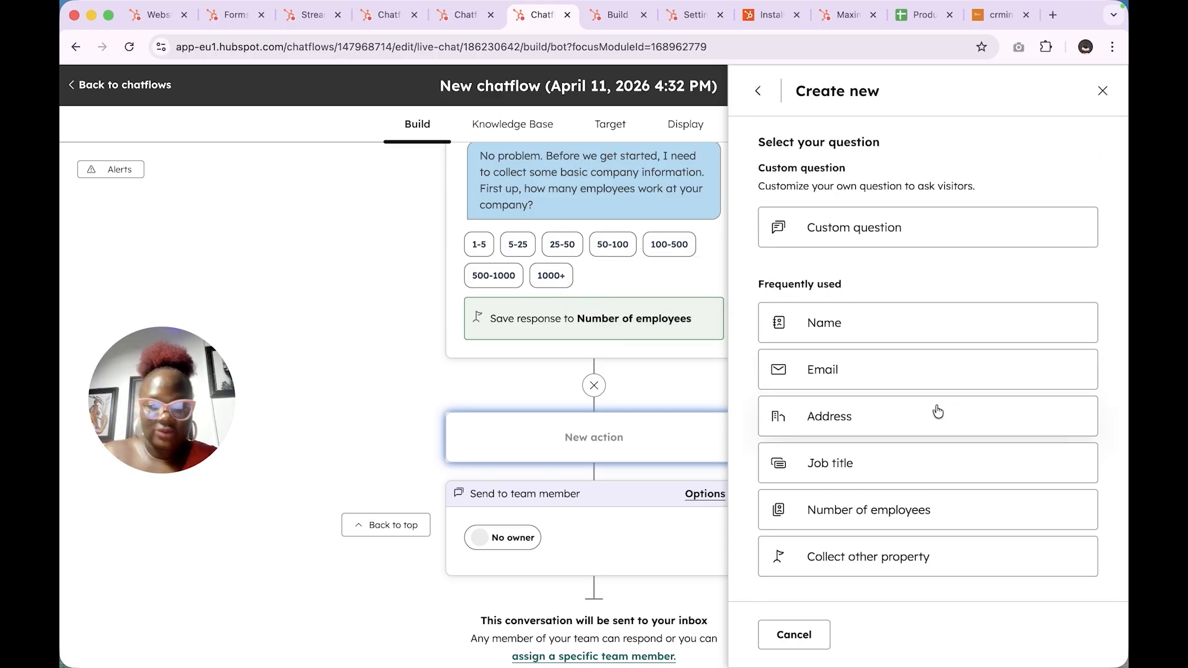
click(814, 557)
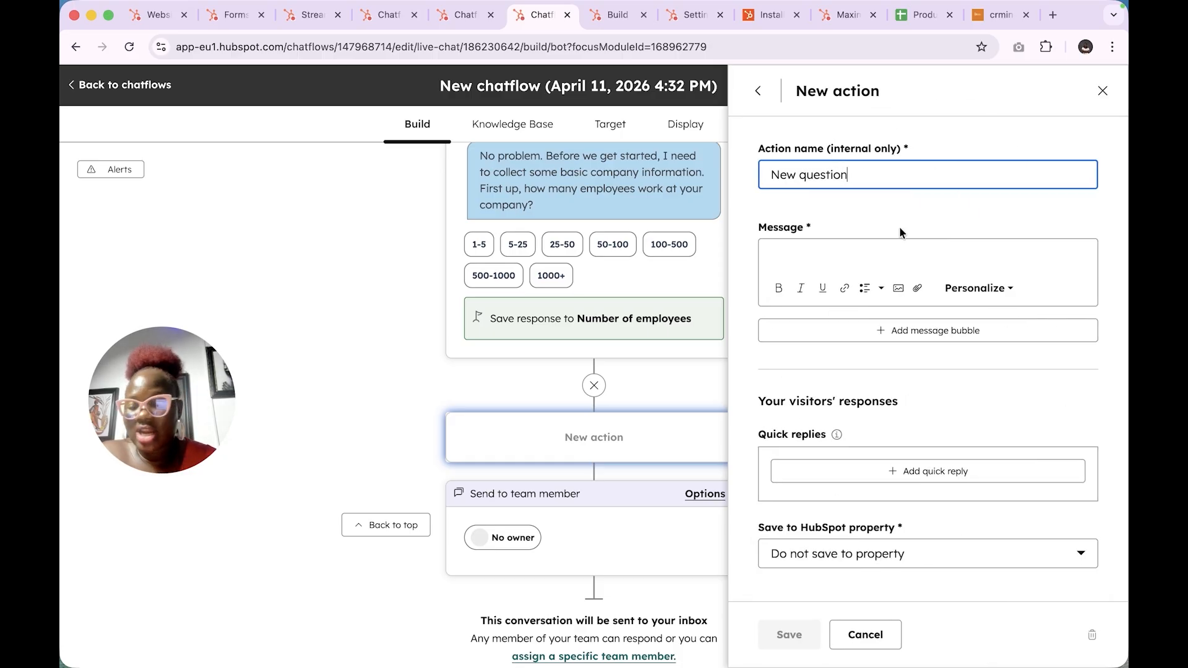
click(758, 99)
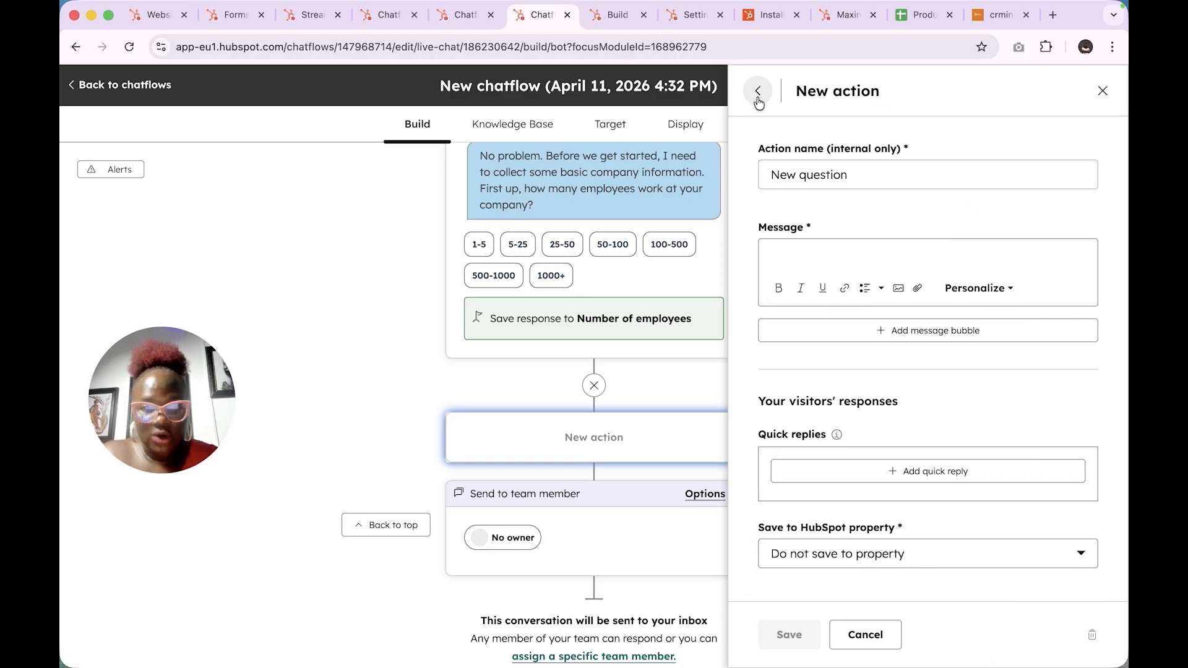
click(759, 100)
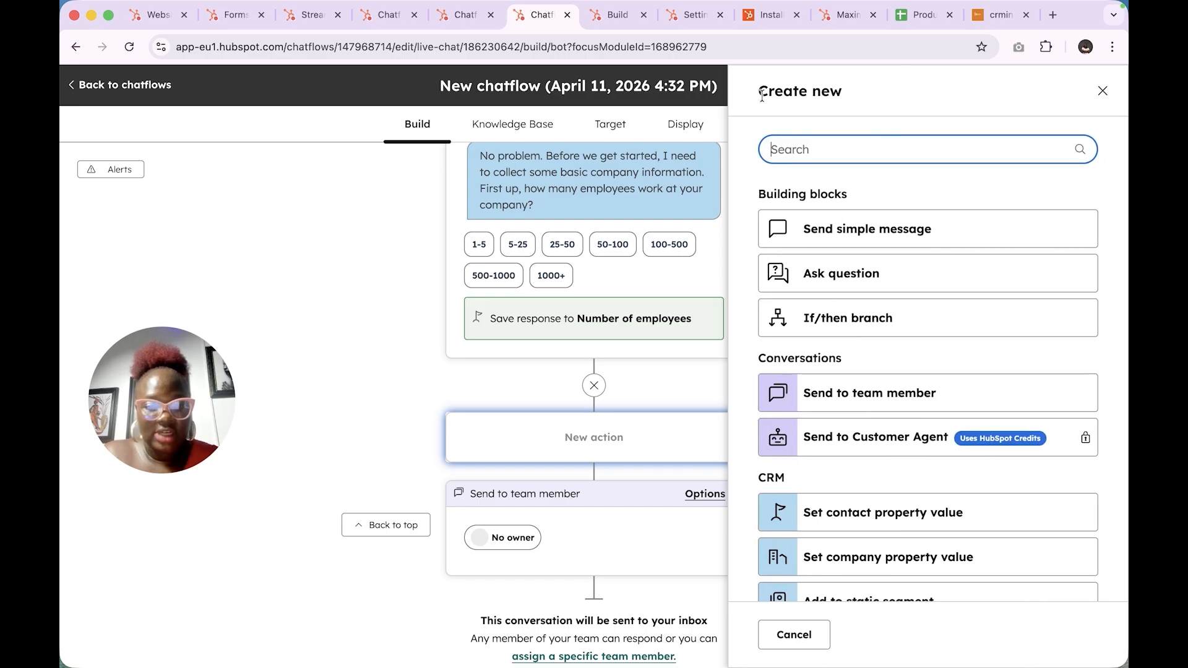
- Try an if/then branch after Number of Employees, hit the Service Hub Professional lock, and close the panel
click(882, 320)
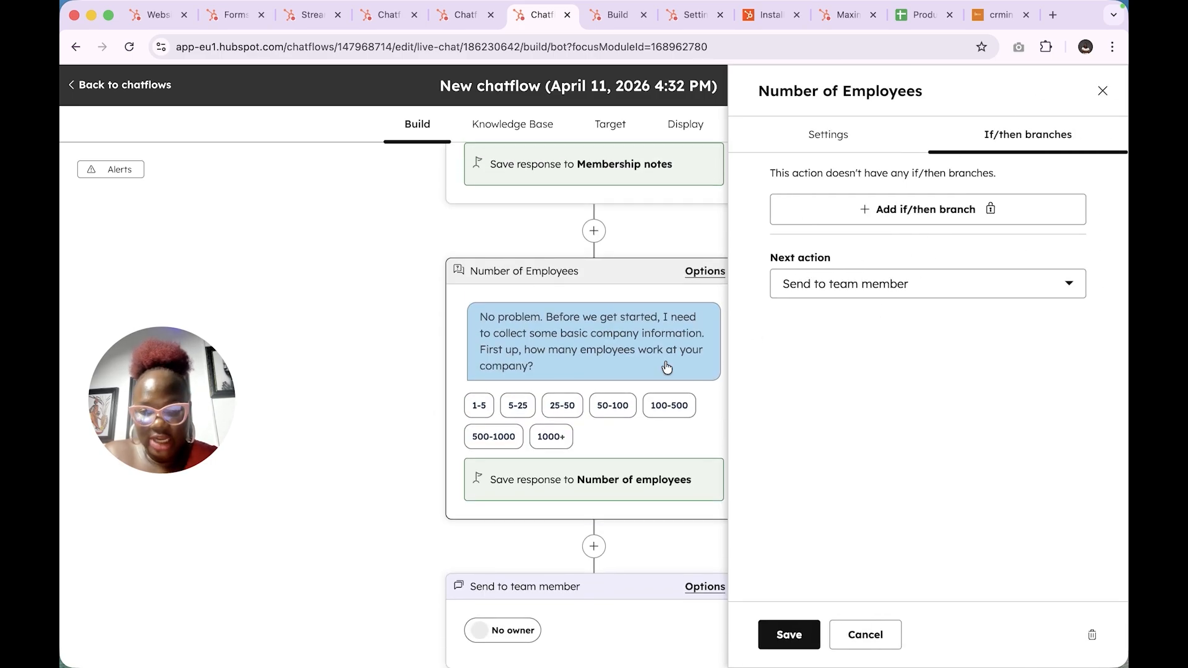
scroll(621, 396, down, 3)
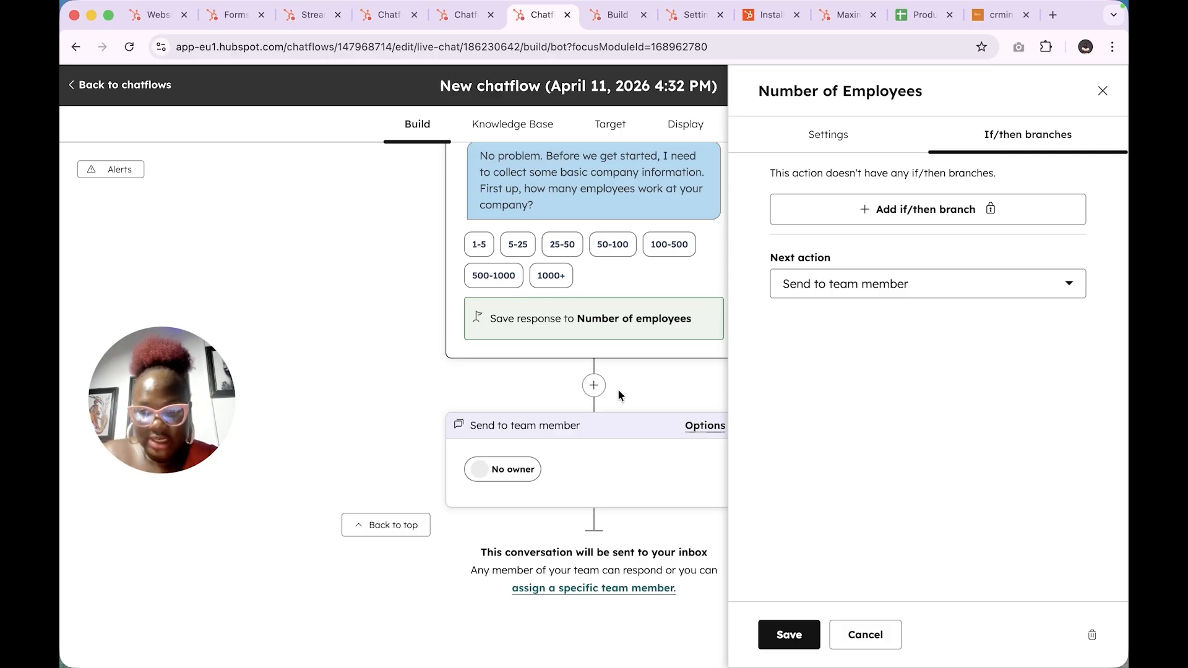
scroll(618, 388, up, 1)
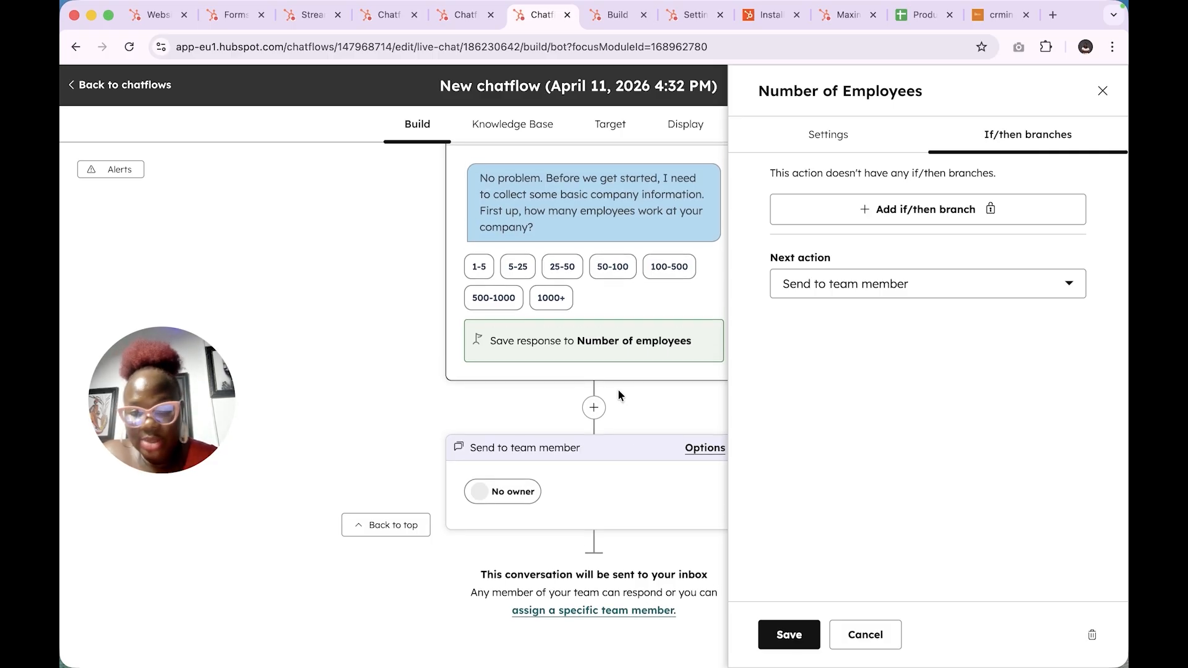
click(880, 288)
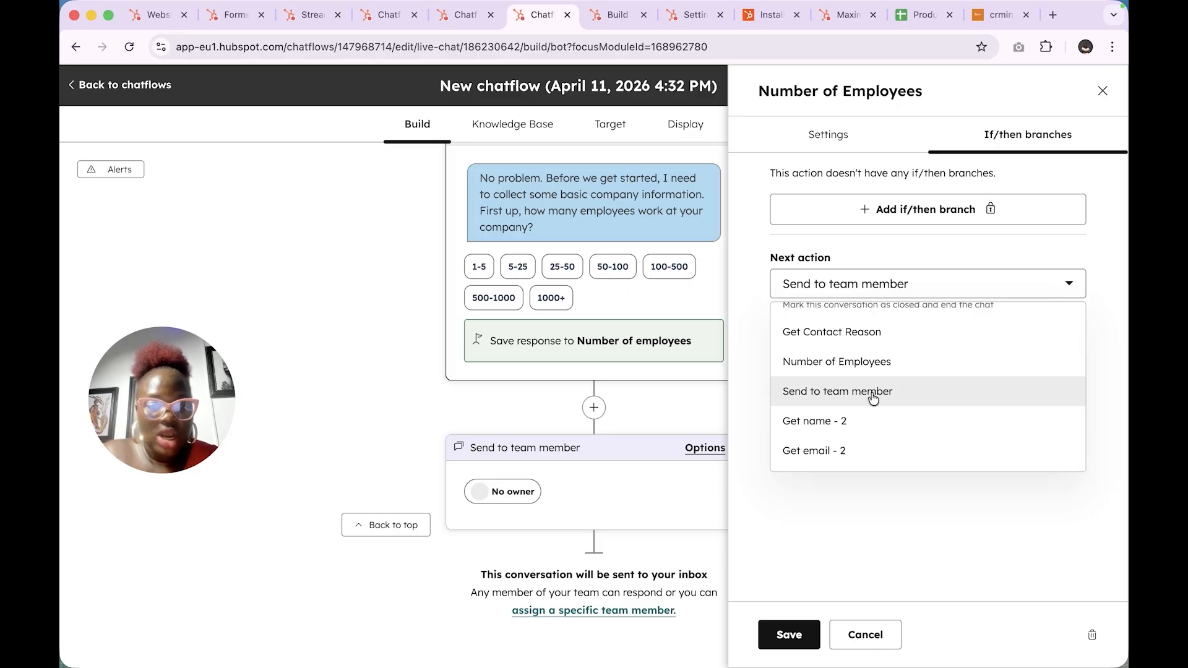
scroll(859, 420, up, 1)
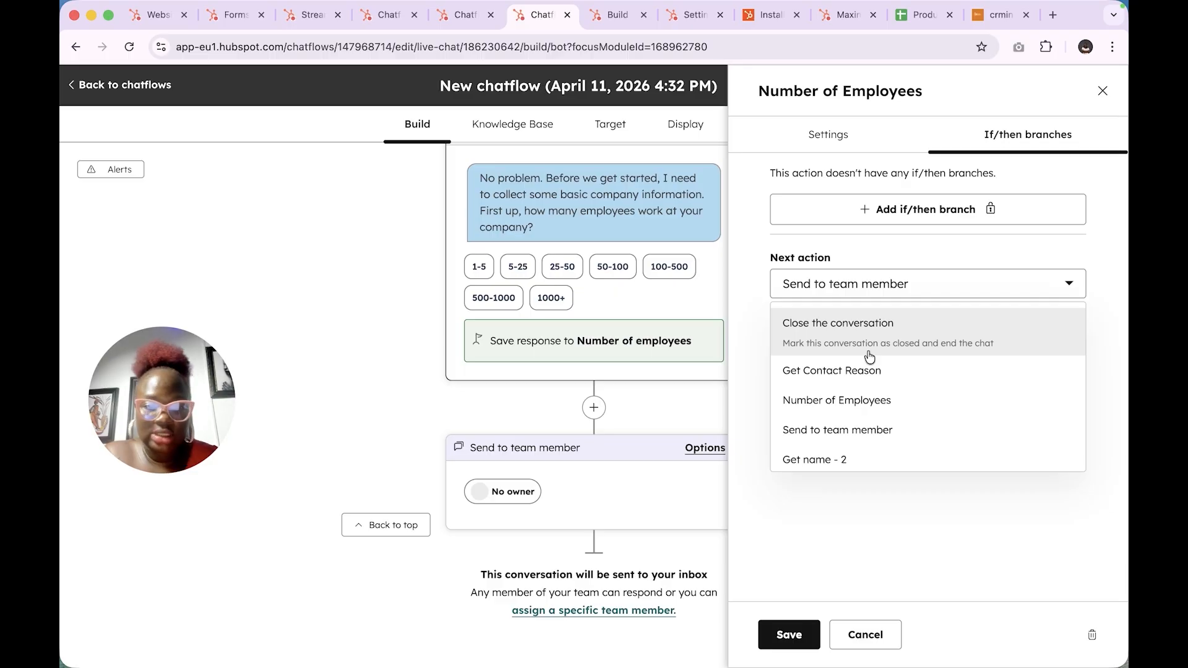
click(935, 220)
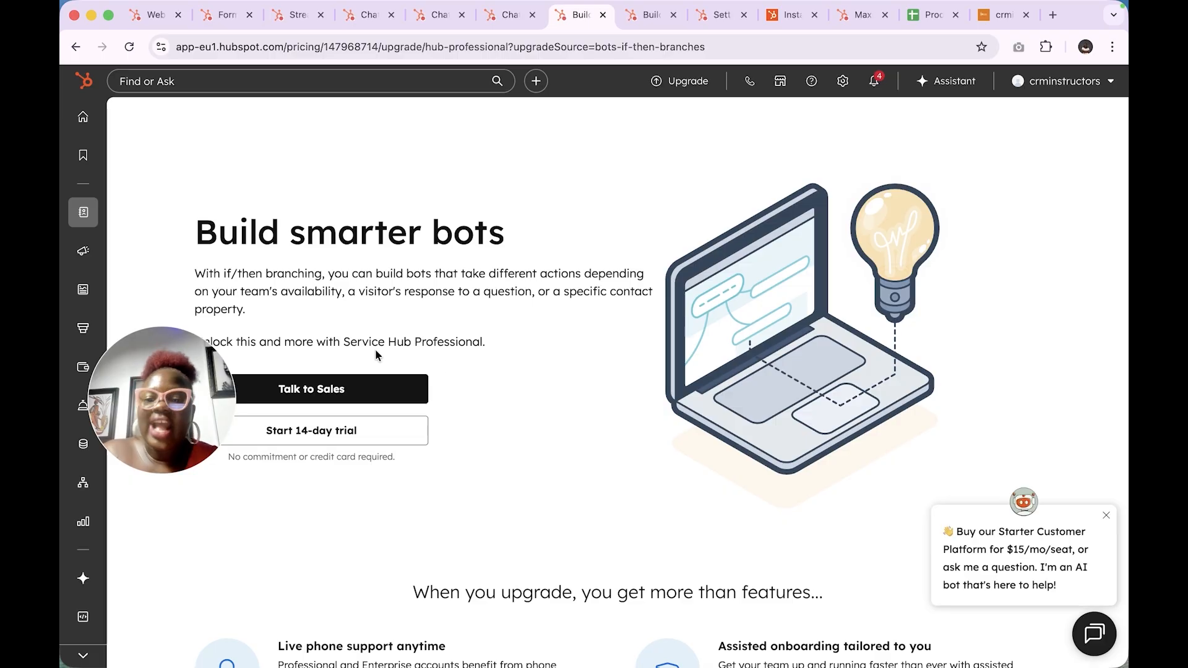
click(505, 24)
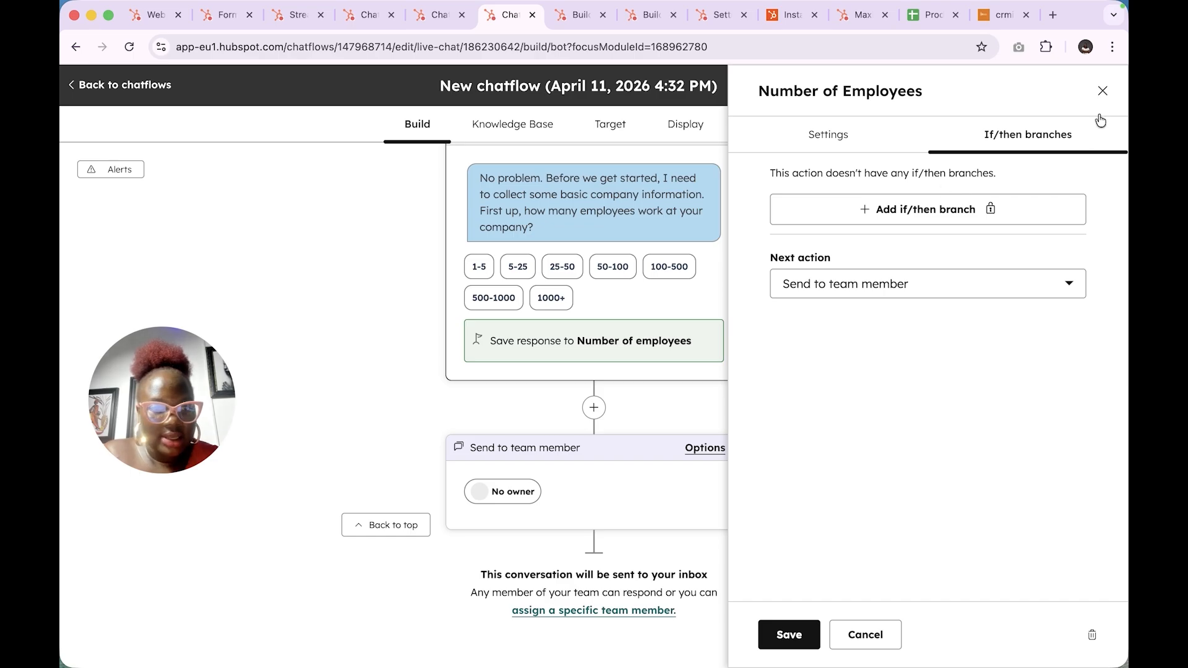
click(1103, 91)
- Insert a new action after the employee question and preview the Send to team member type
click(594, 407)
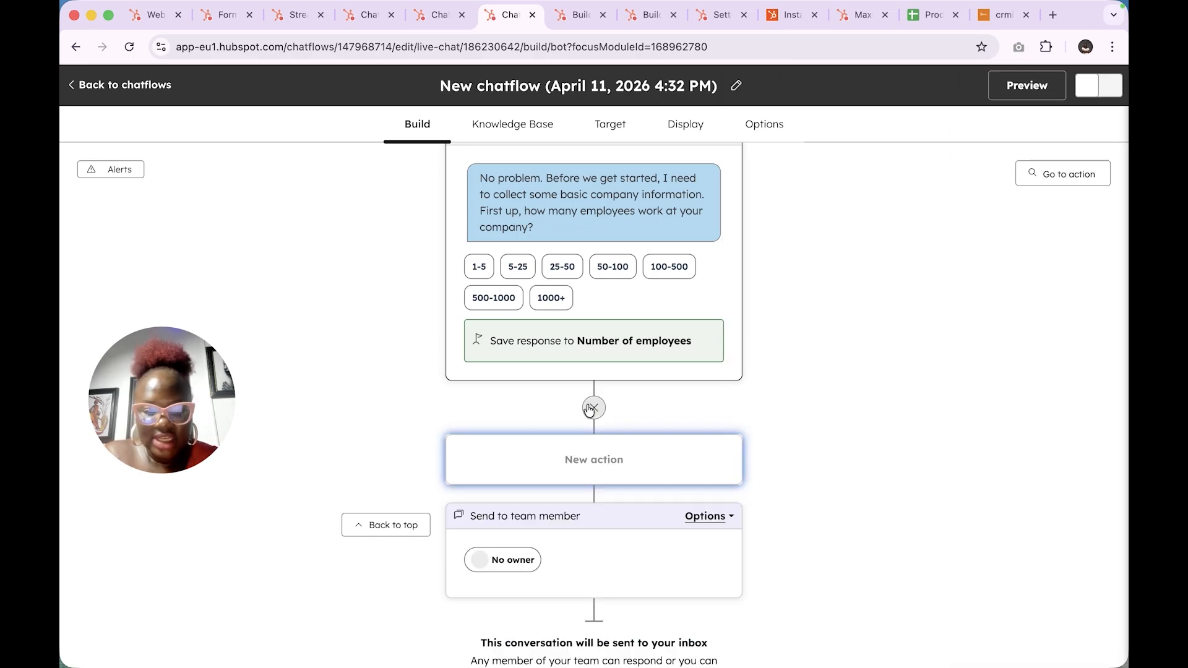
click(916, 396)
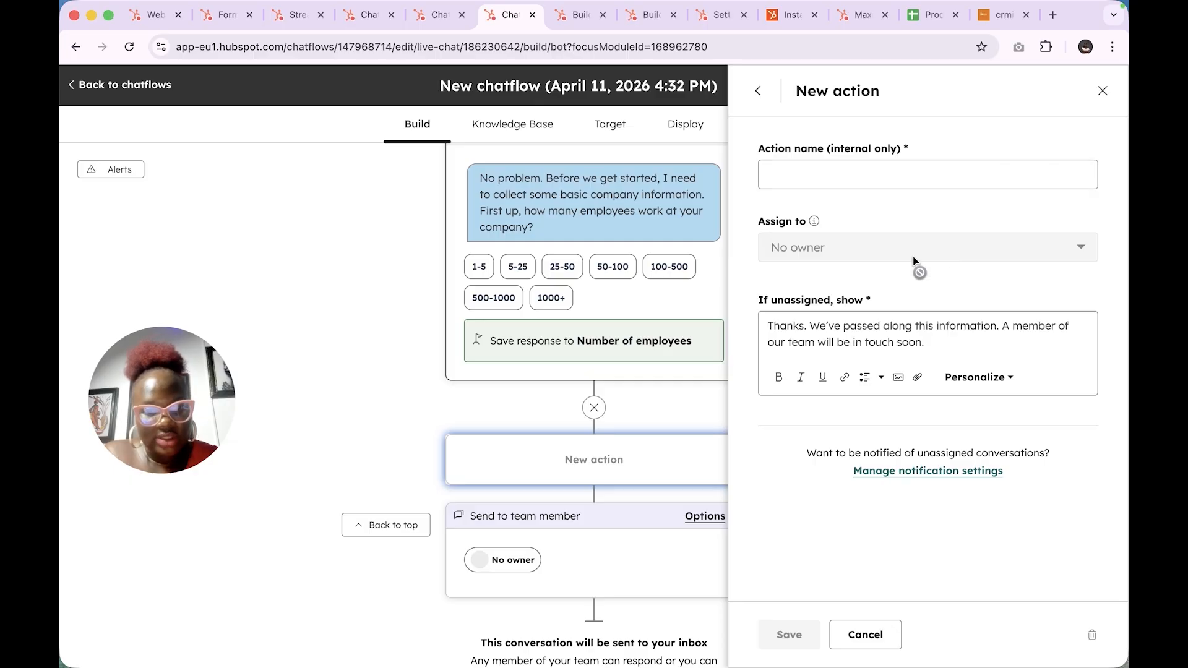
click(956, 156)
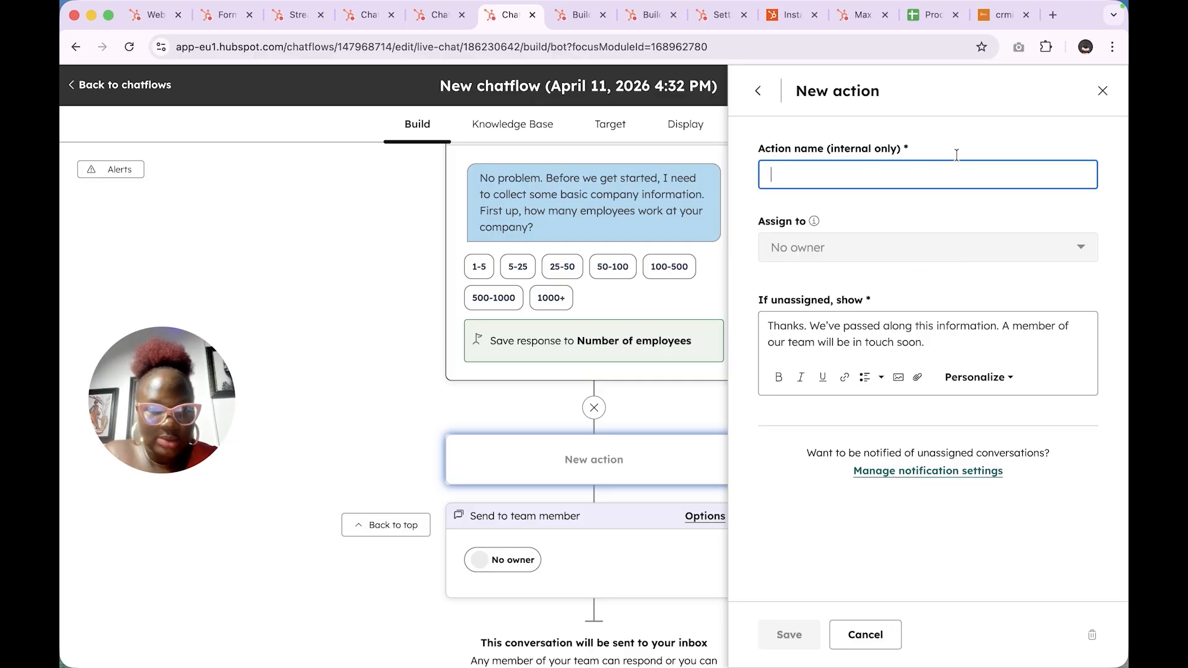
click(1102, 101)
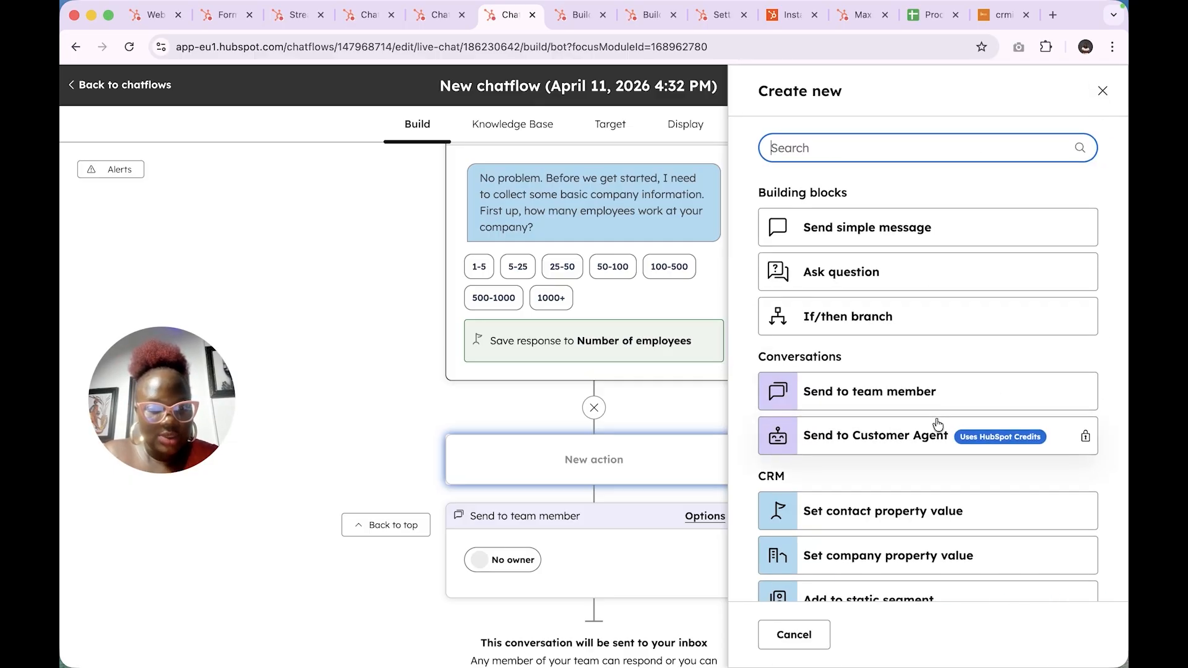
scroll(937, 425, down, 3)
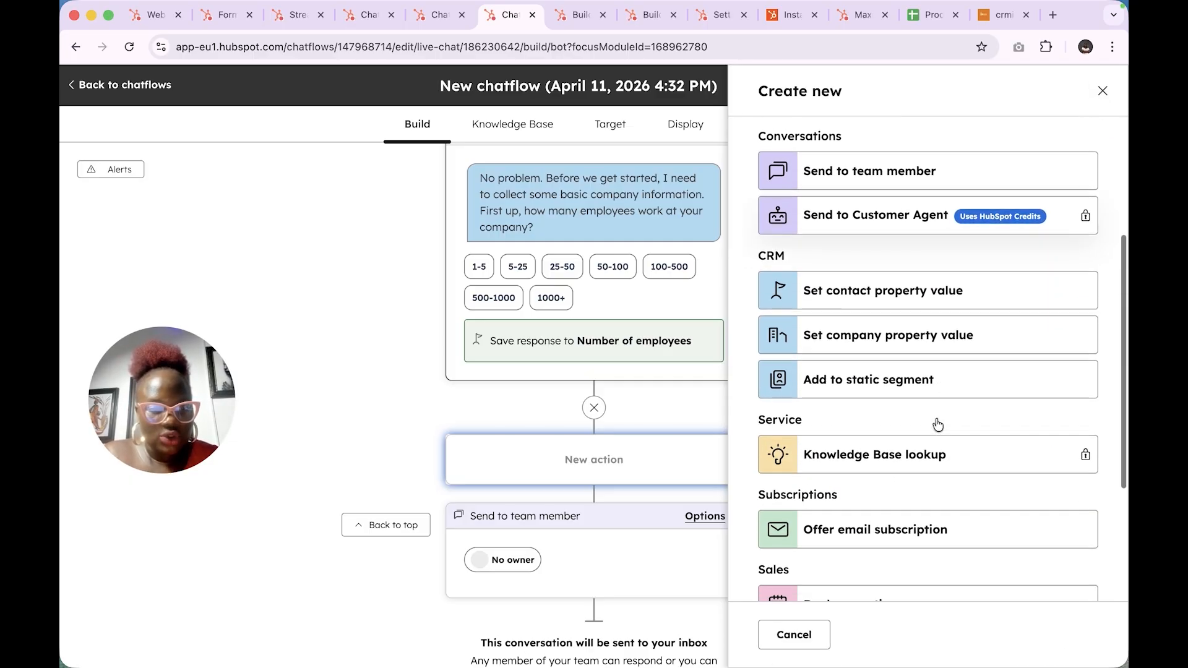
- Preview the Set contact property value action and its available contact properties
click(925, 286)
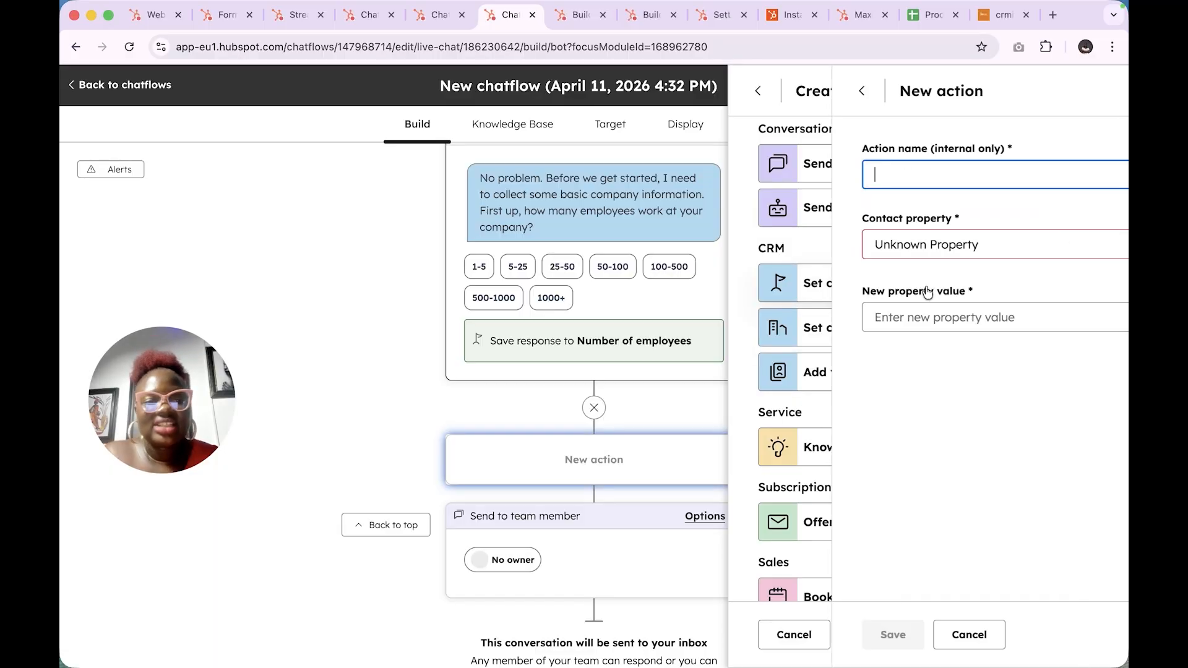
click(907, 259)
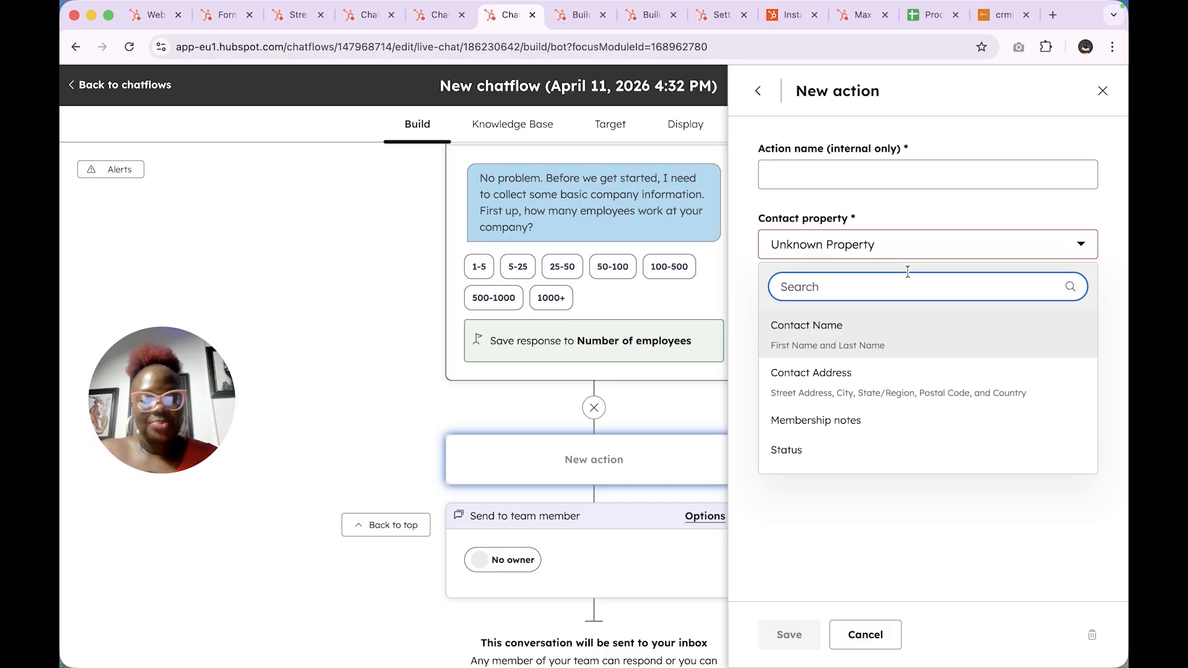
text(s)
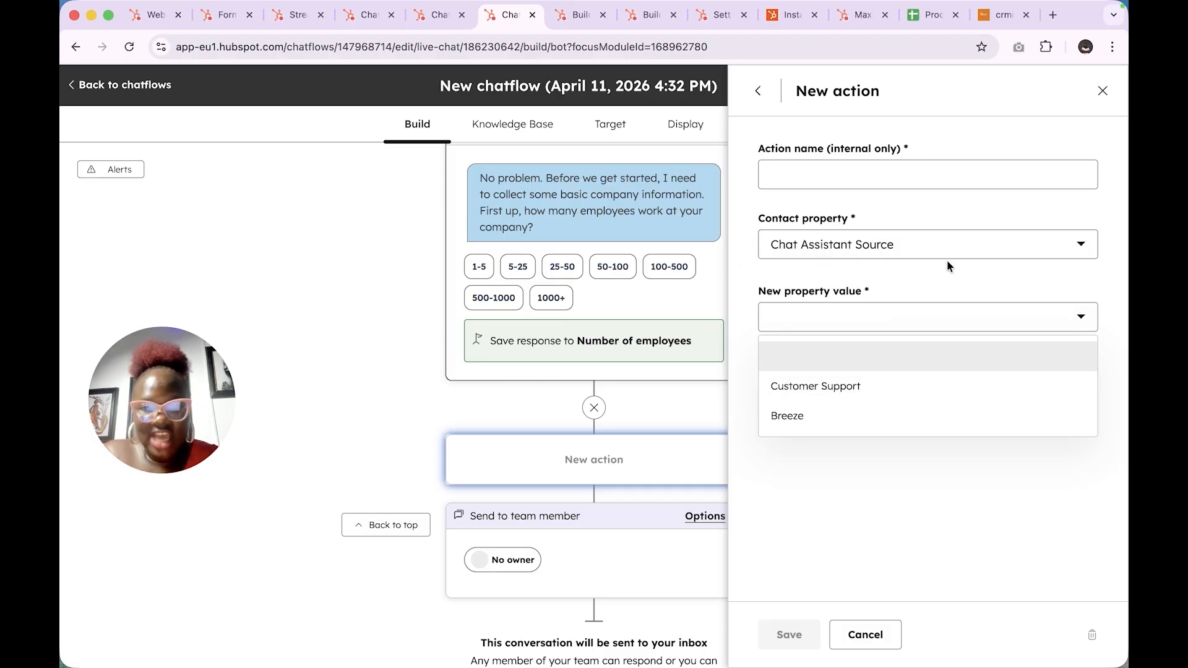
click(759, 96)
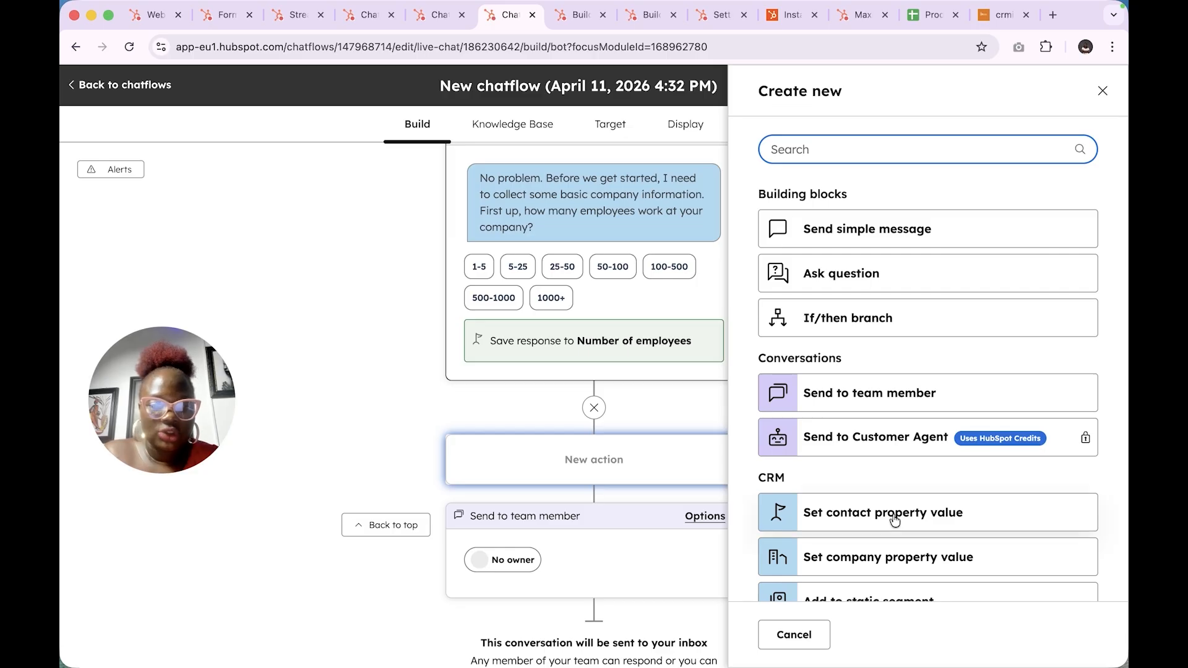
- Preview the Add to static segment action, then discard the new action without adding anything
scroll(894, 522, down, 5)
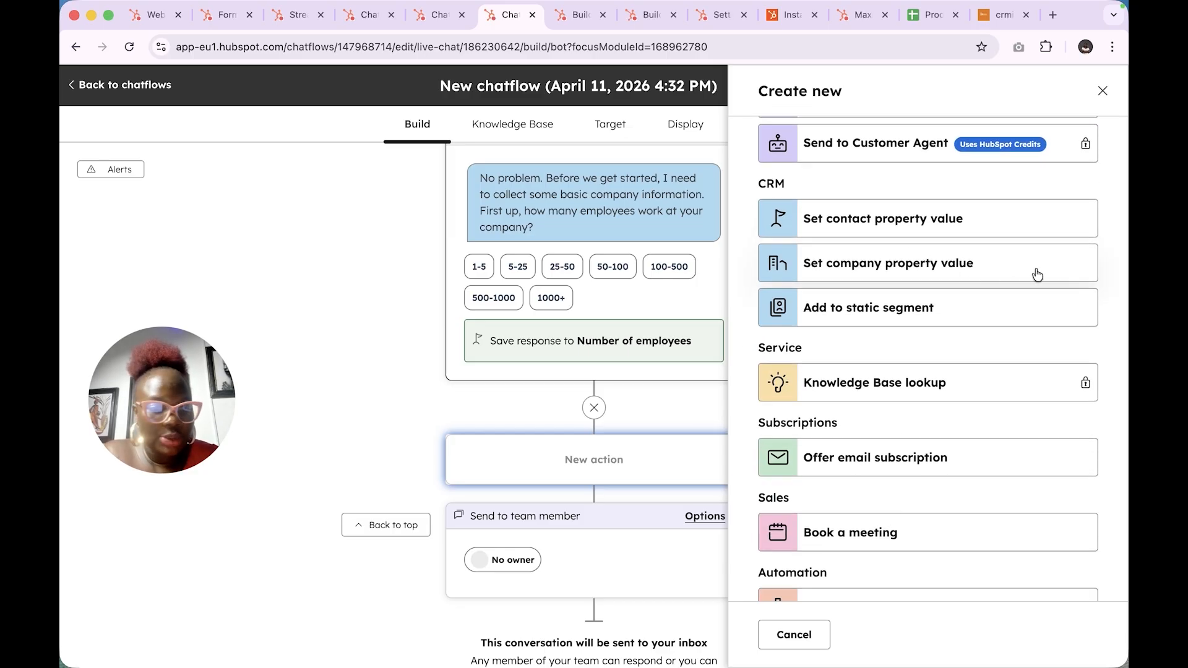
click(958, 314)
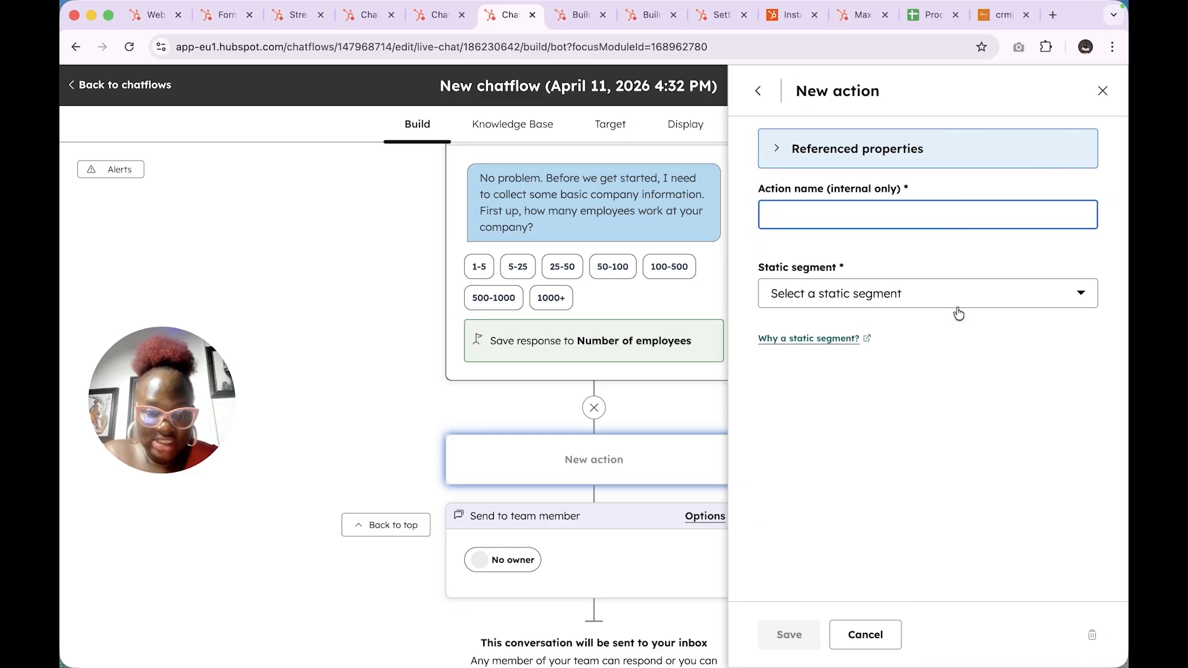
click(958, 297)
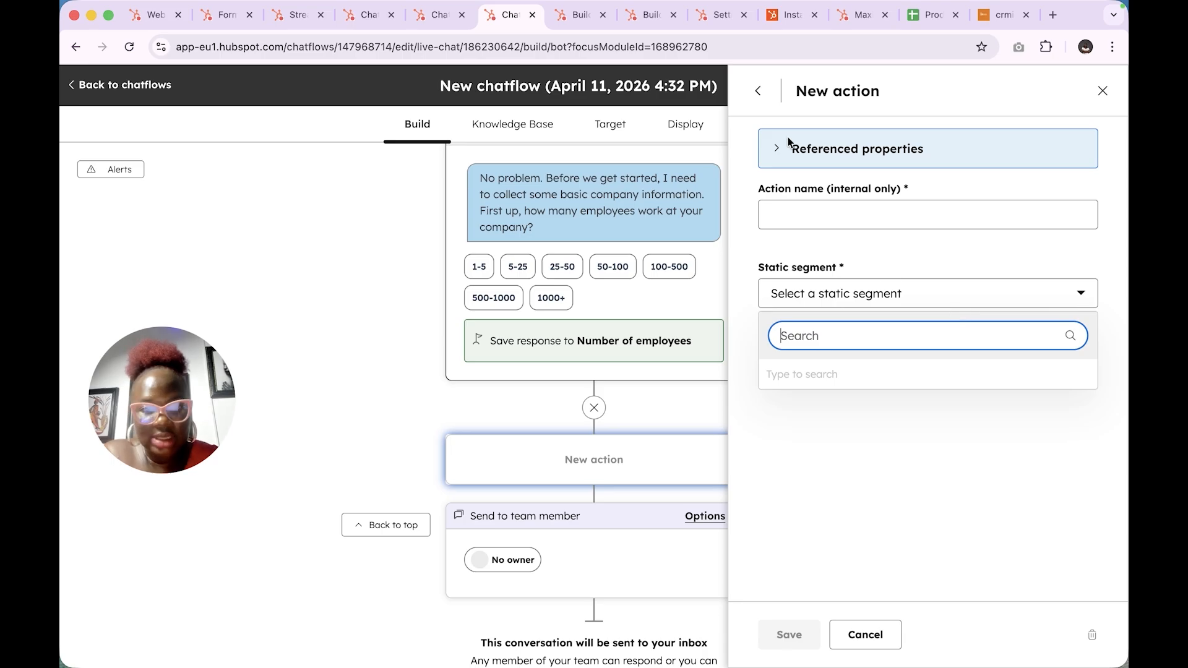
click(759, 91)
scroll(896, 479, down, 5)
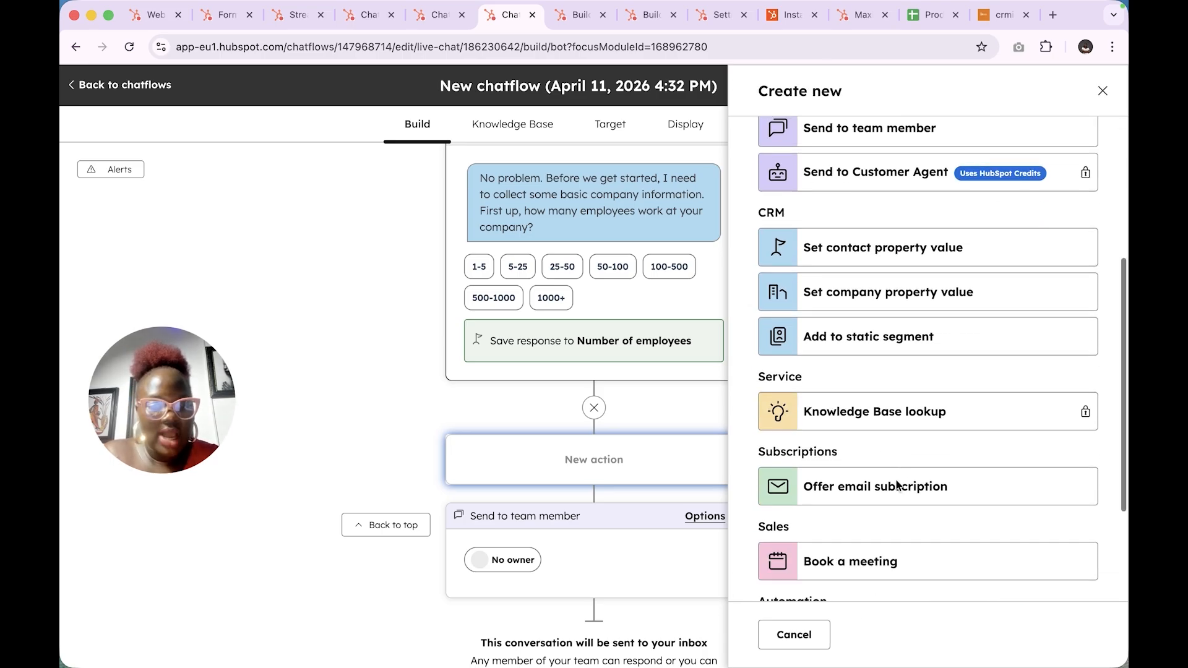
scroll(896, 481, down, 1)
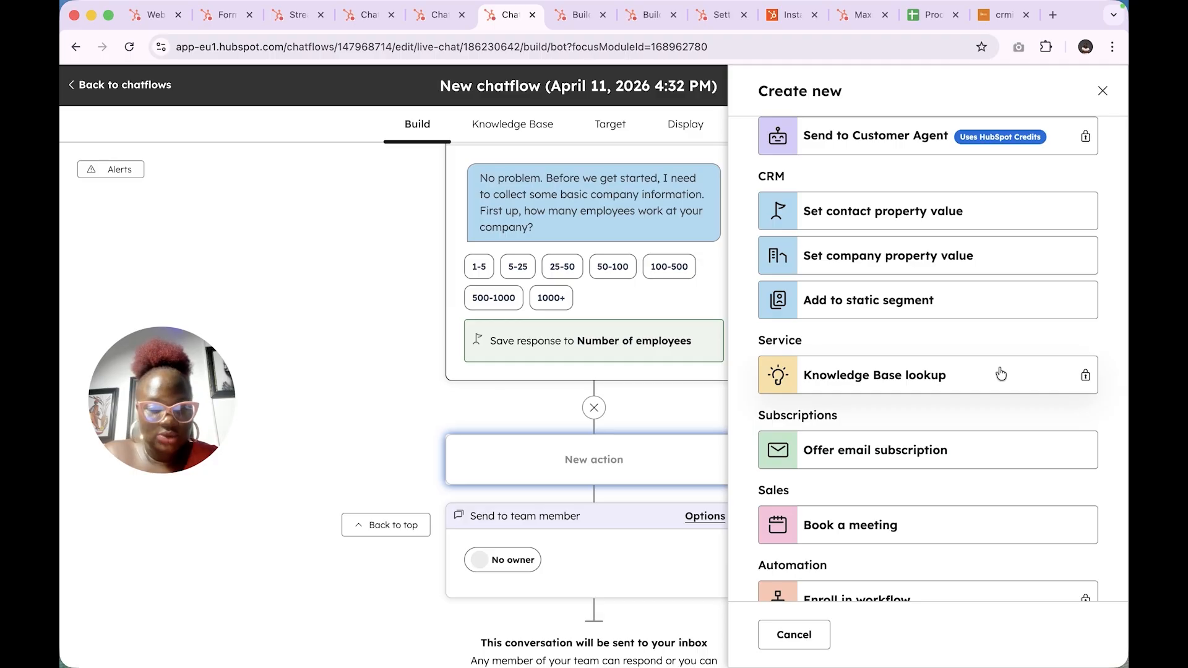
scroll(958, 480, down, 3)
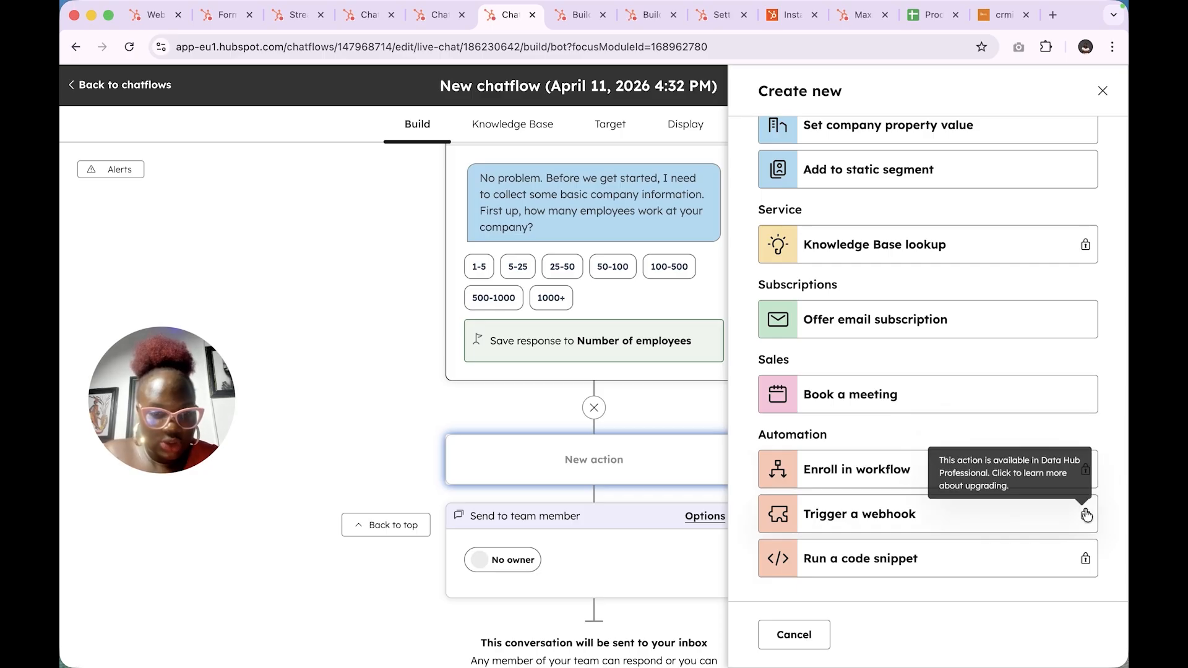
click(1102, 90)
scroll(622, 383, up, 15)
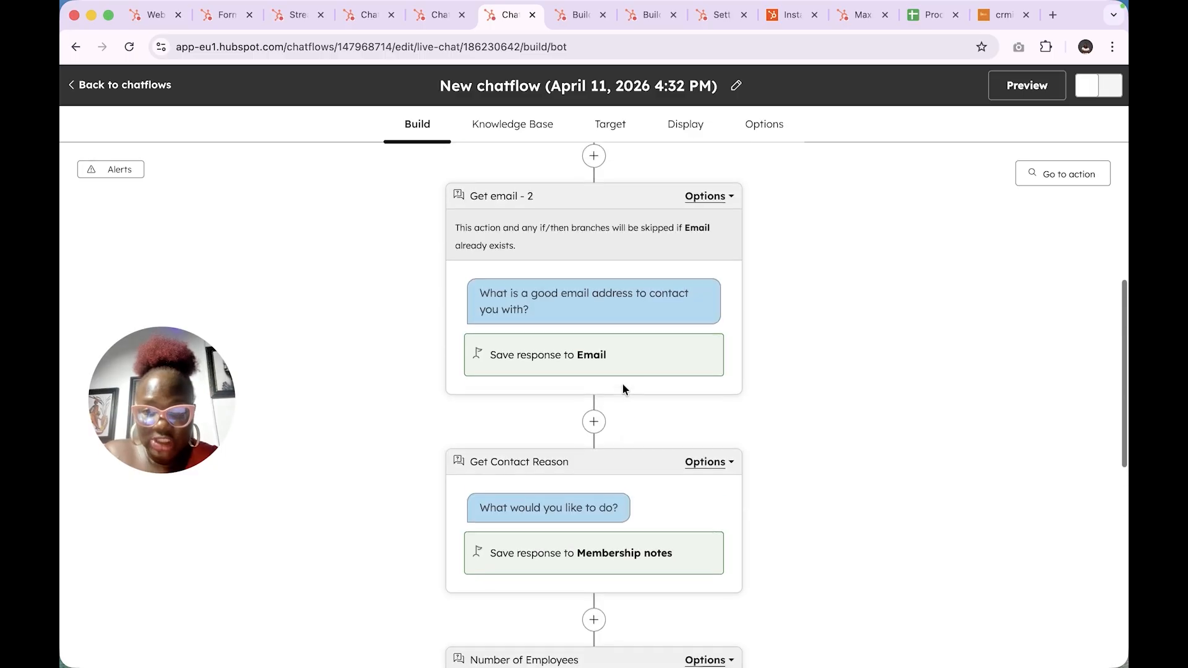
scroll(622, 386, up, 3)
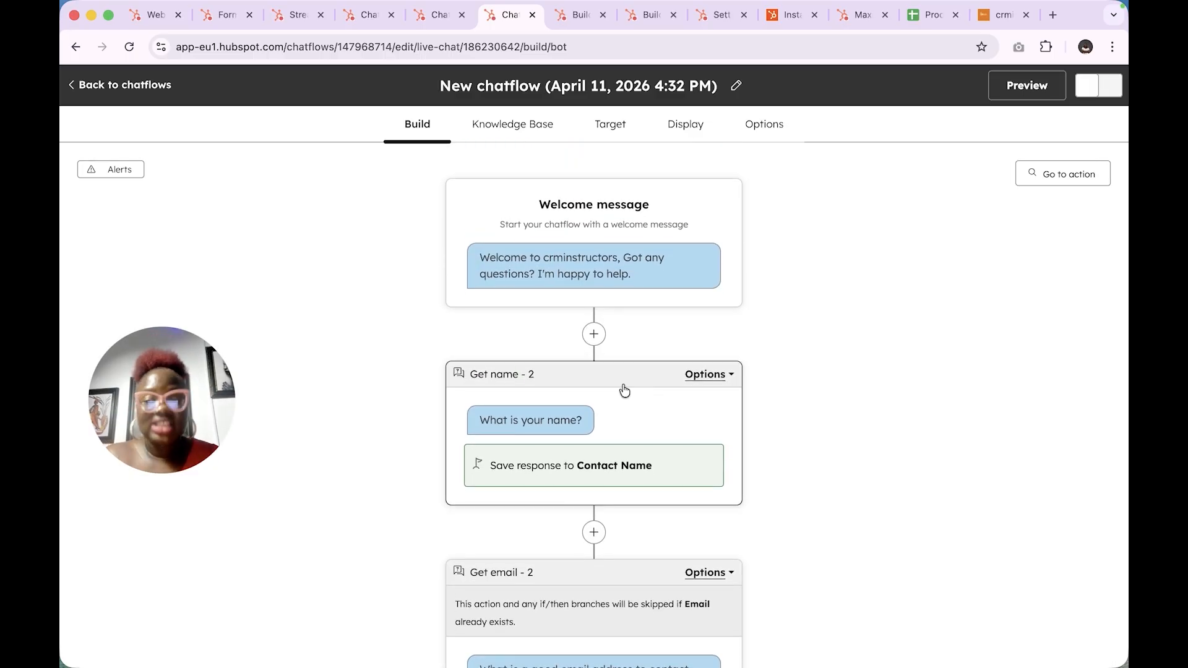
click(720, 240)
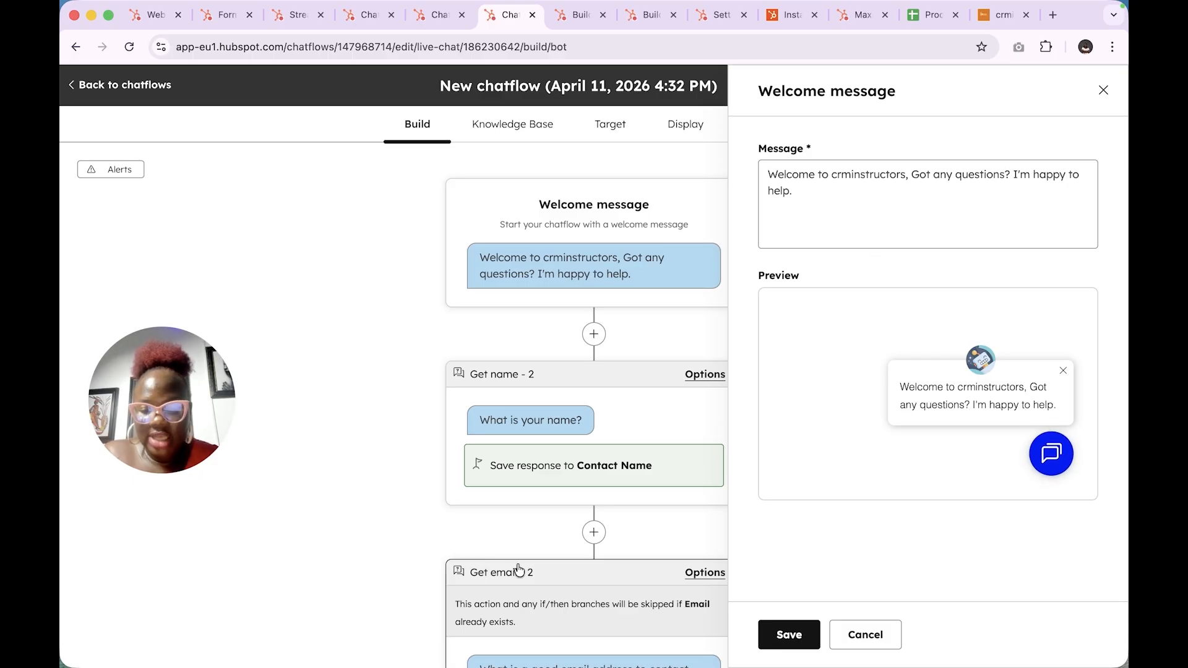
scroll(557, 466, down, 5)
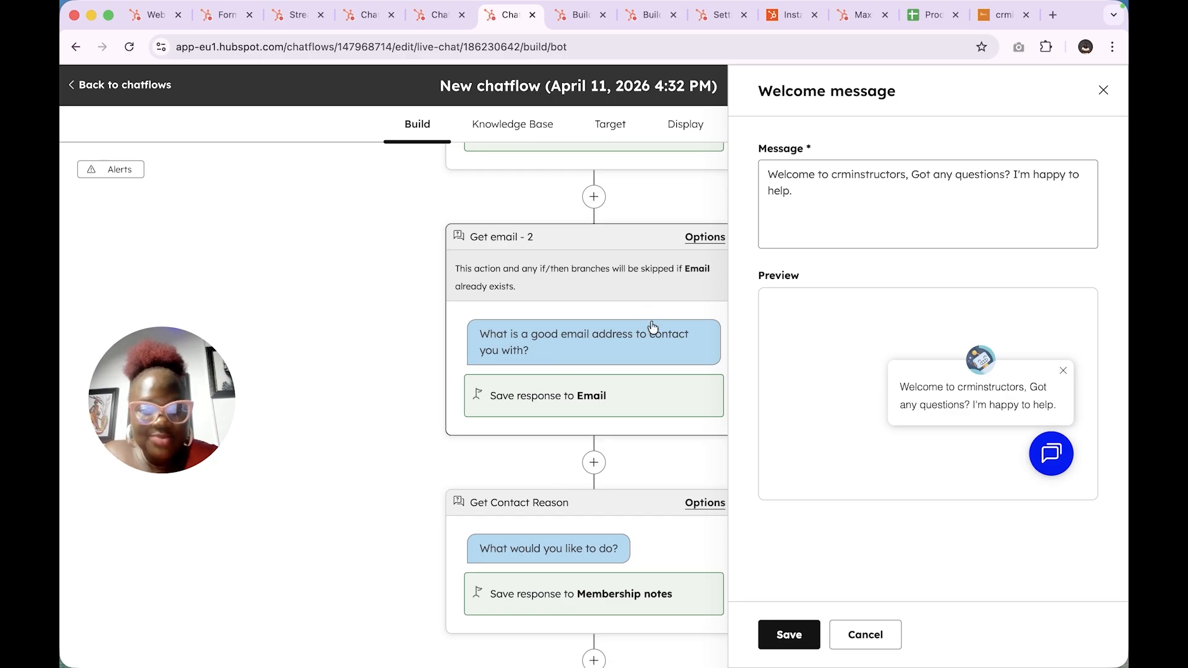
scroll(644, 369, down, 5)
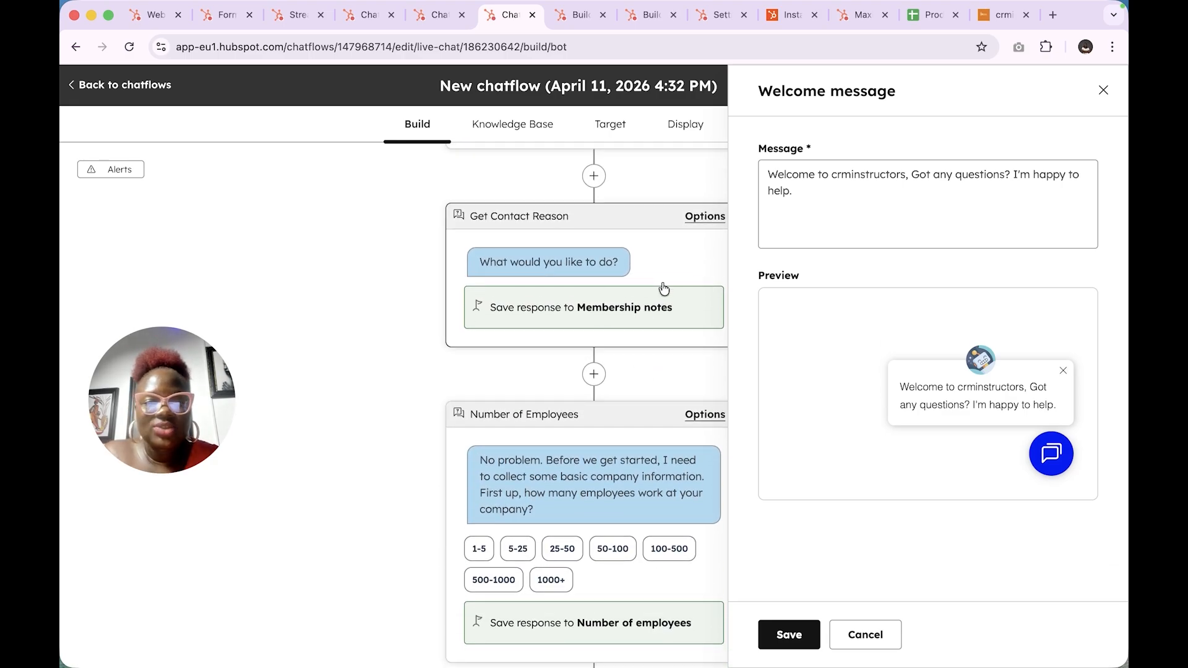
click(661, 283)
scroll(908, 362, down, 2)
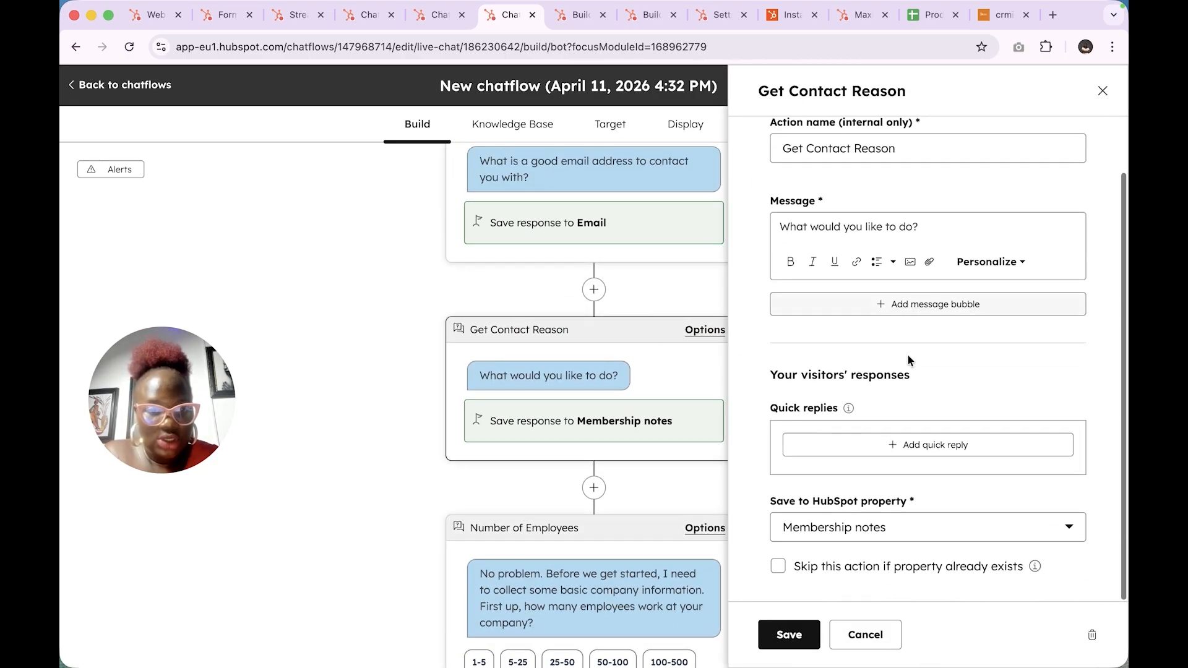
scroll(907, 354, up, 2)
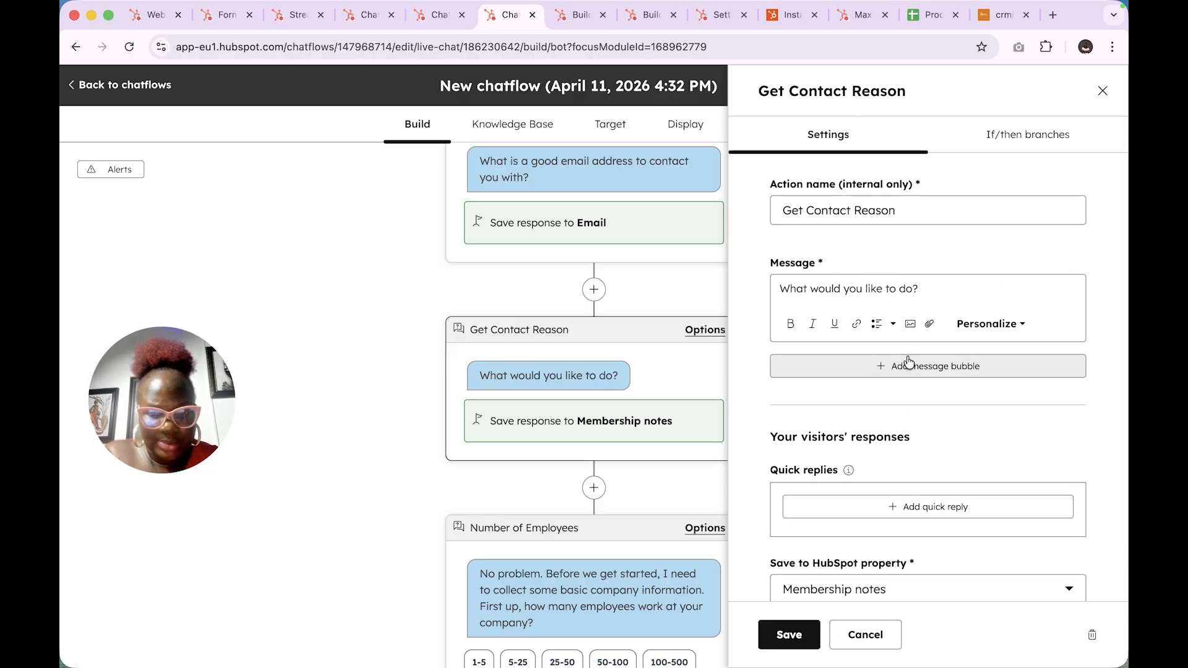
scroll(594, 542, down, 5)
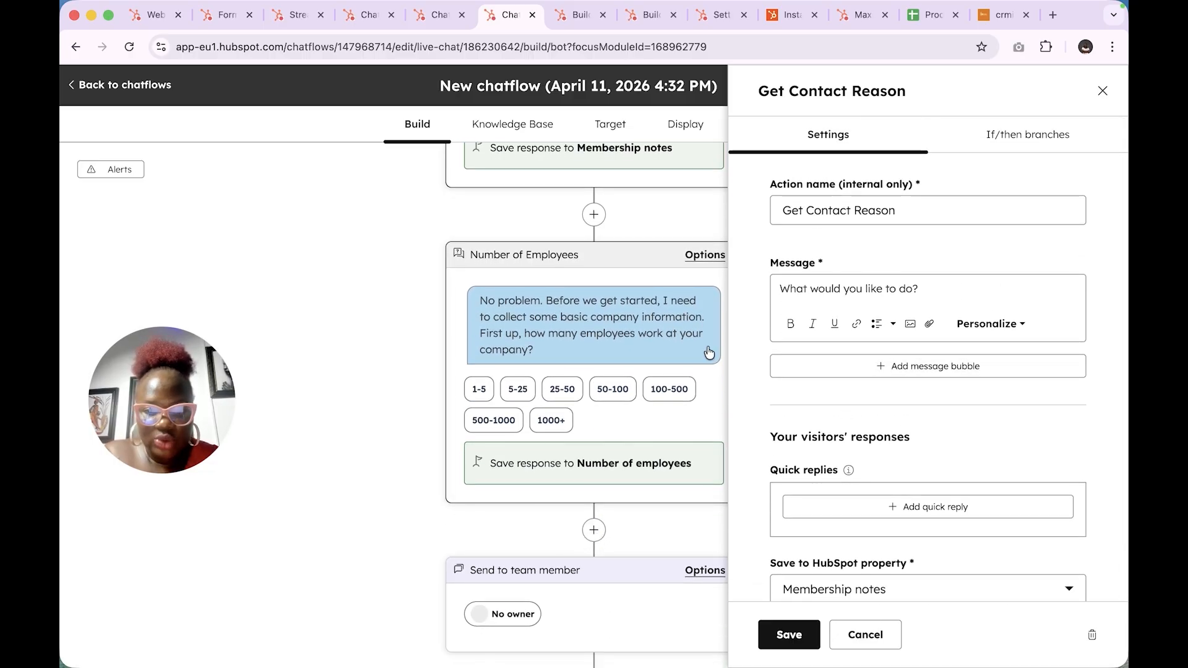
click(712, 389)
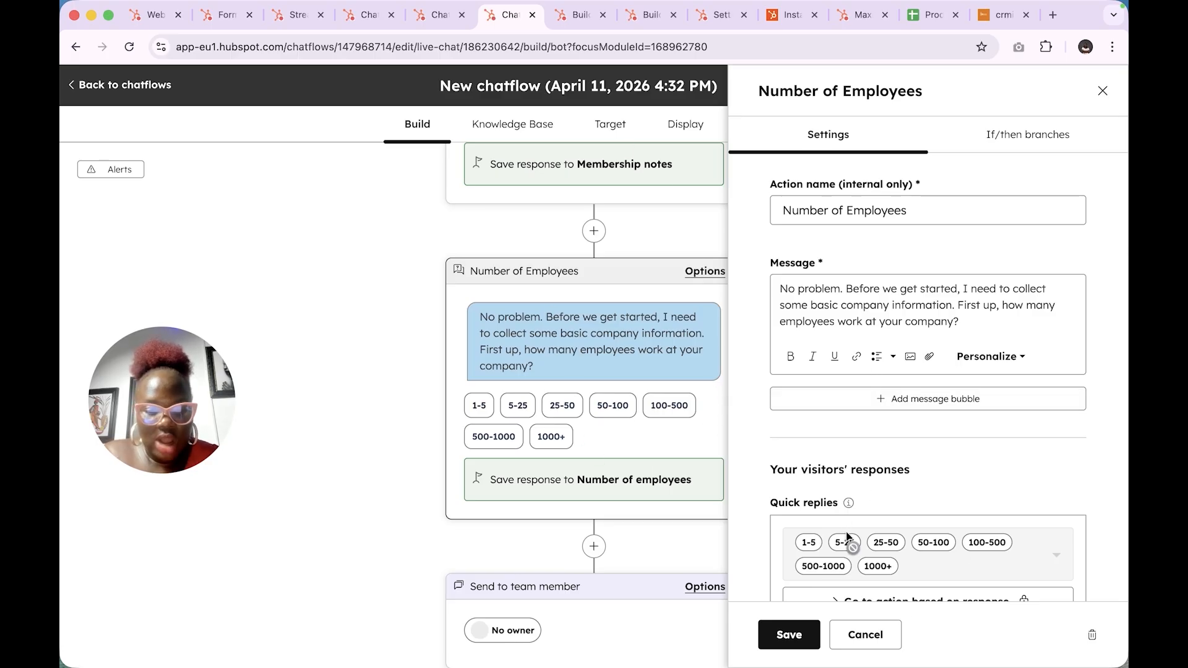
scroll(856, 548, down, 3)
scroll(540, 537, down, 3)
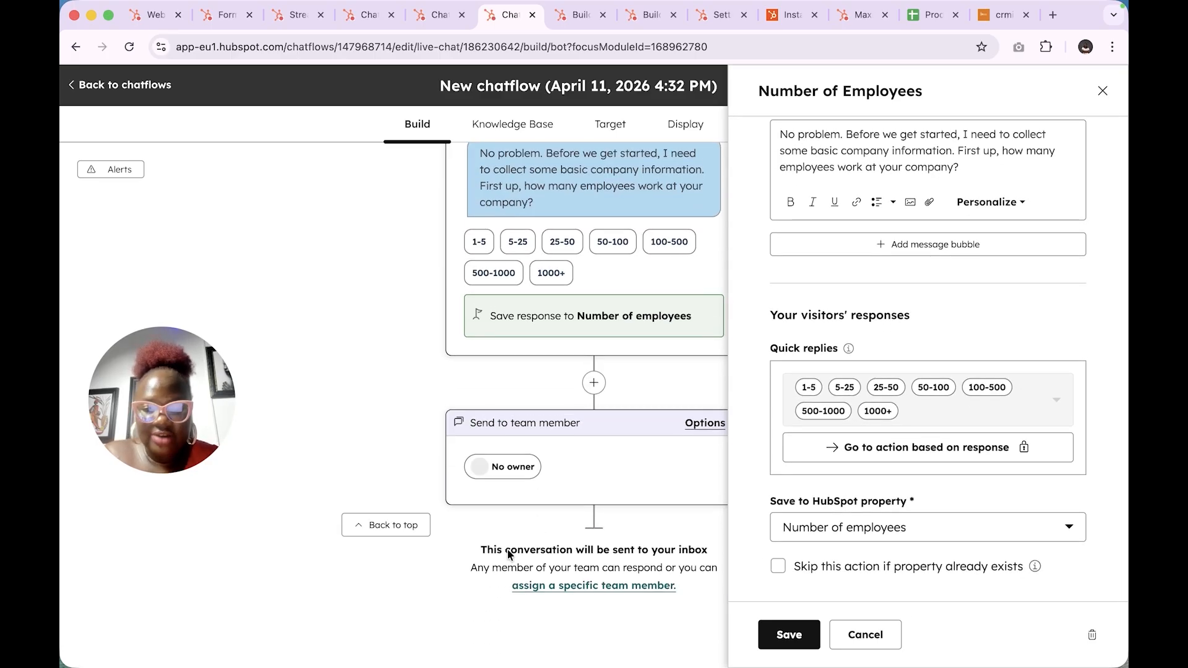
click(631, 484)
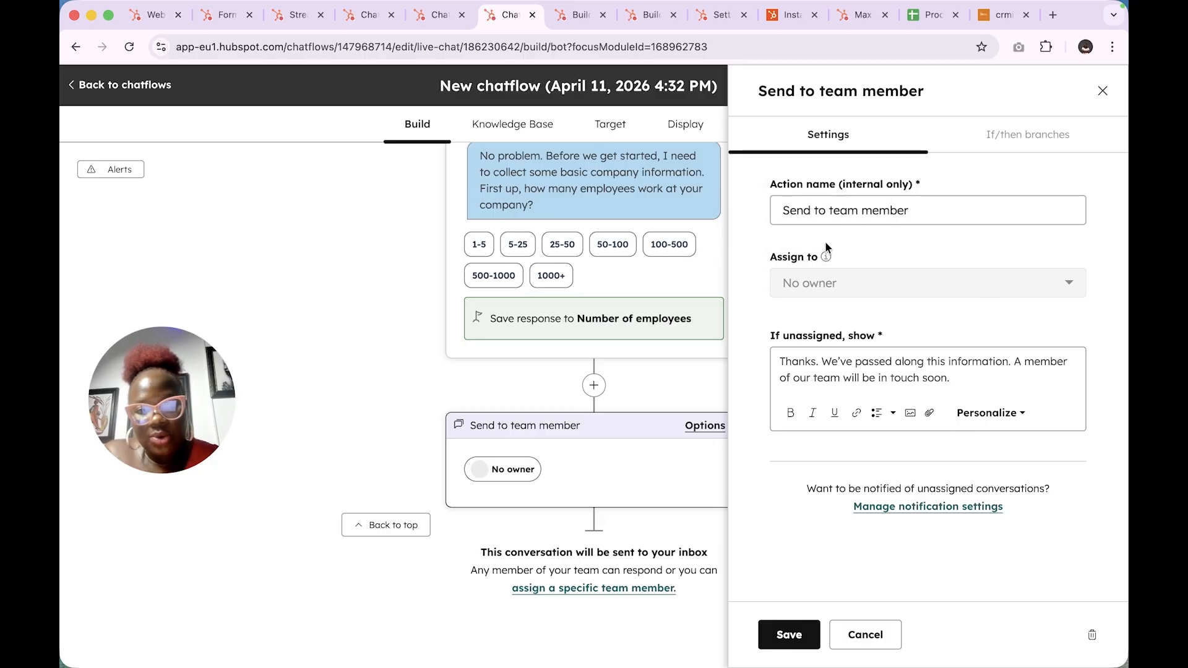
mouse_move(827, 258)
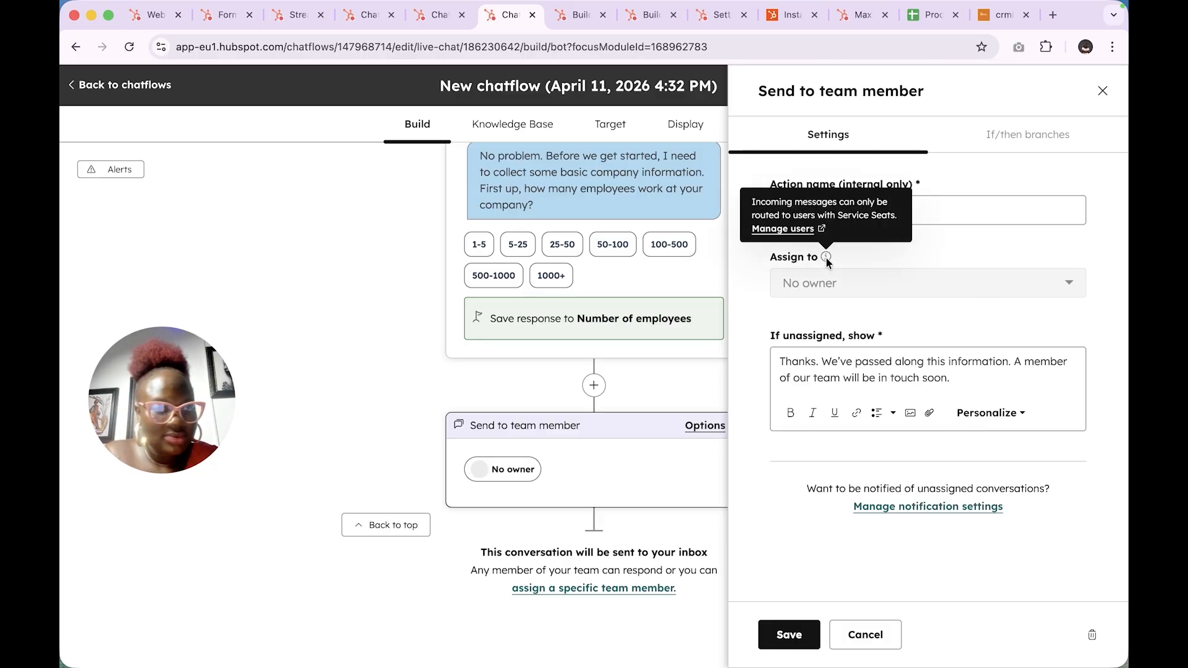
click(1103, 90)
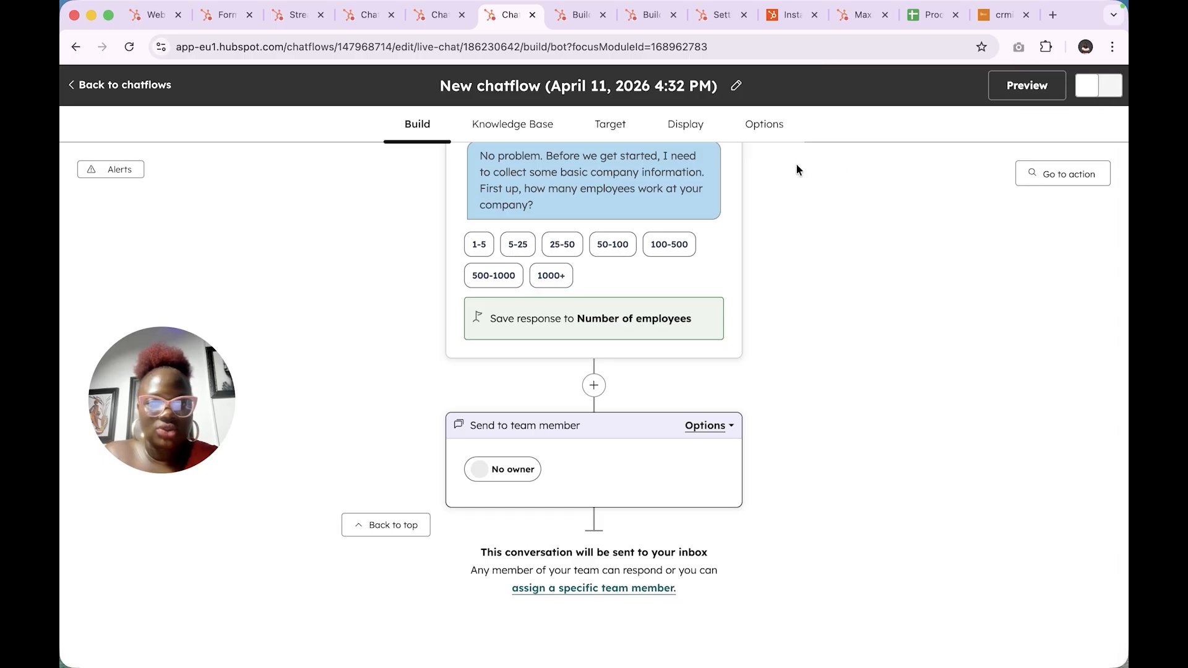
- Turn on the chatflow toggle at the top right so the bot is saved and live
scroll(773, 173, up, 15)
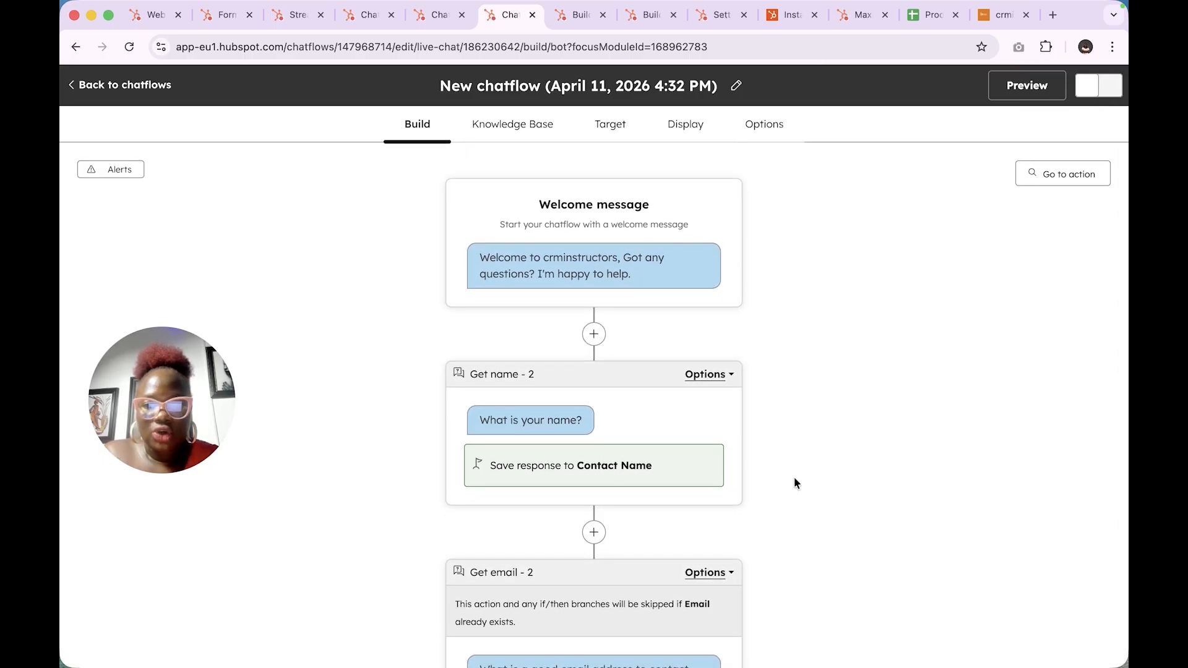
scroll(795, 482, down, 5)
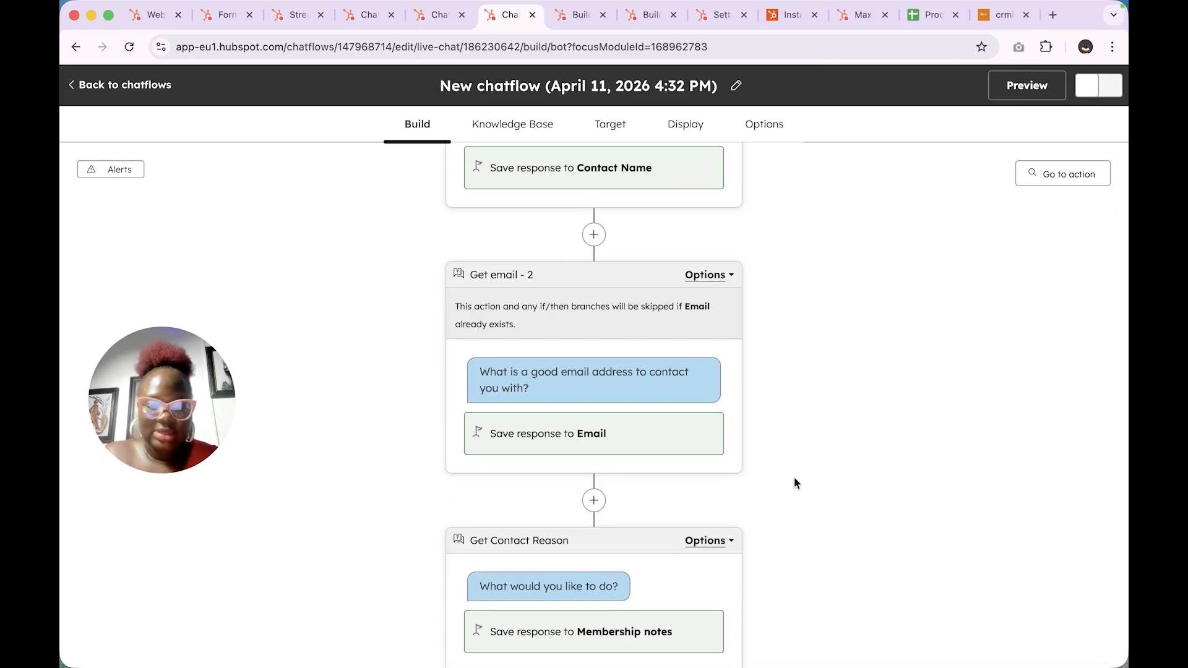
scroll(644, 355, up, 5)
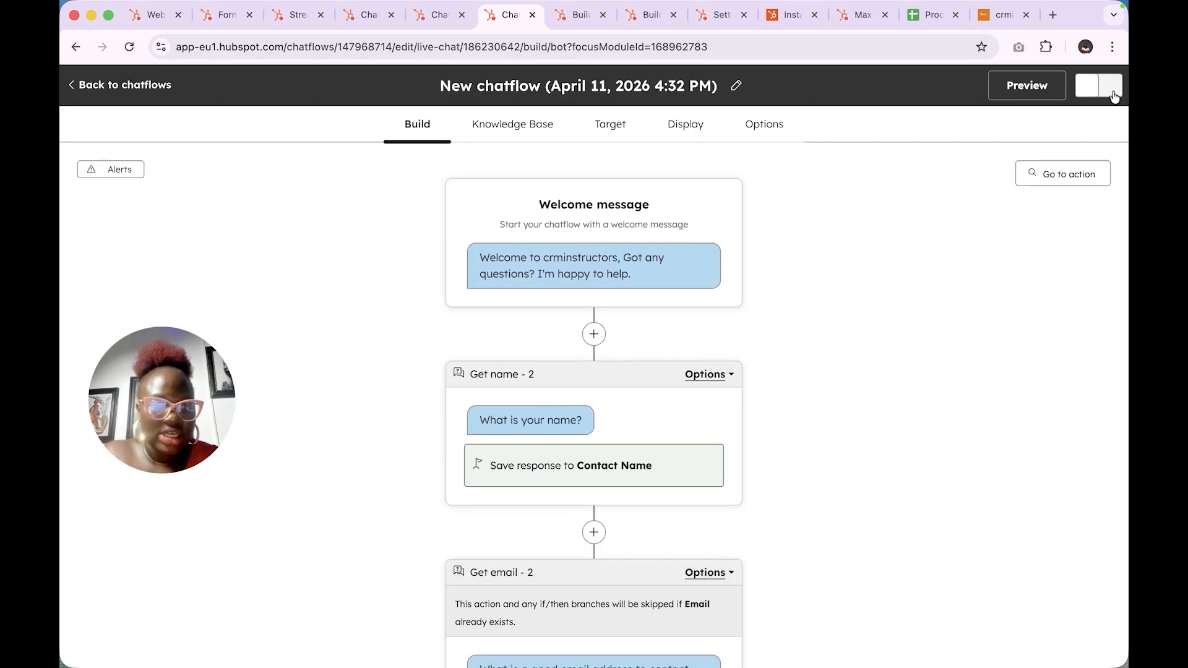
click(1114, 96)
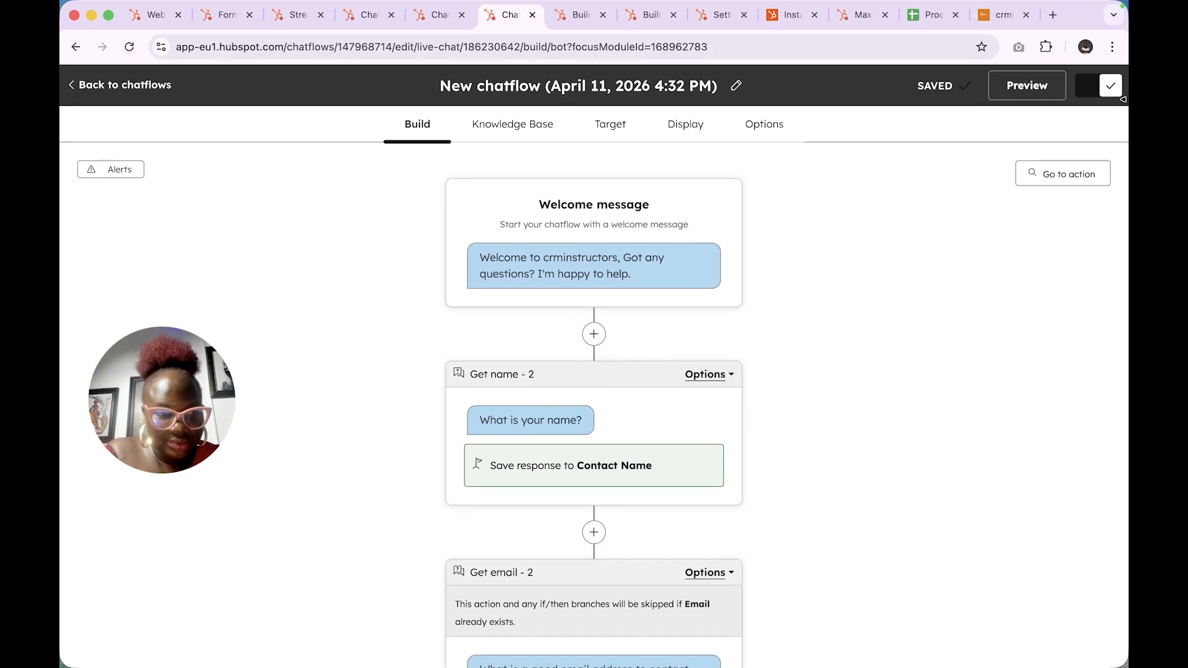
- Open the chatbot preview and answer the bot's name and email questions with test values
click(1023, 87)
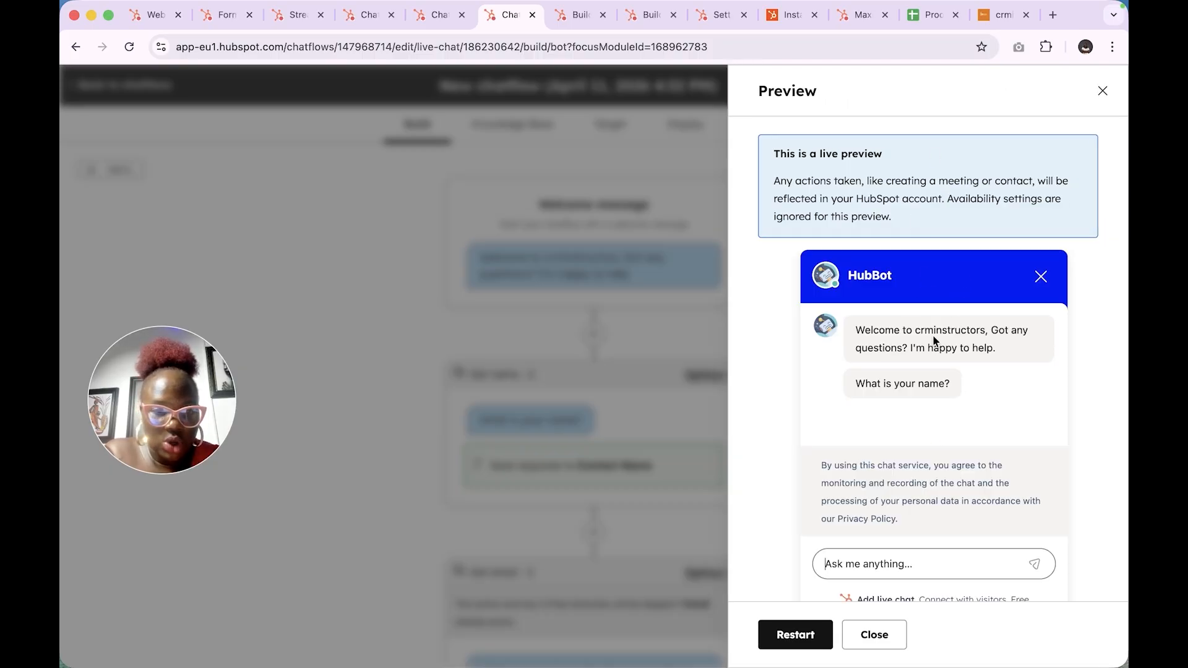
scroll(935, 341, down, 2)
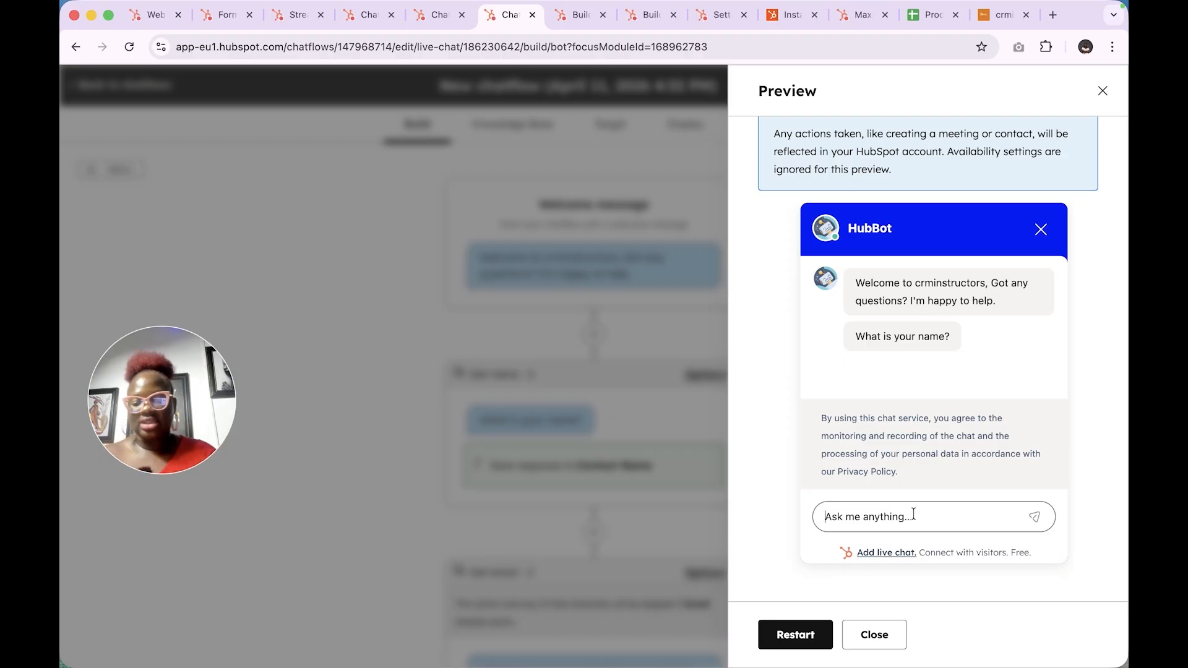
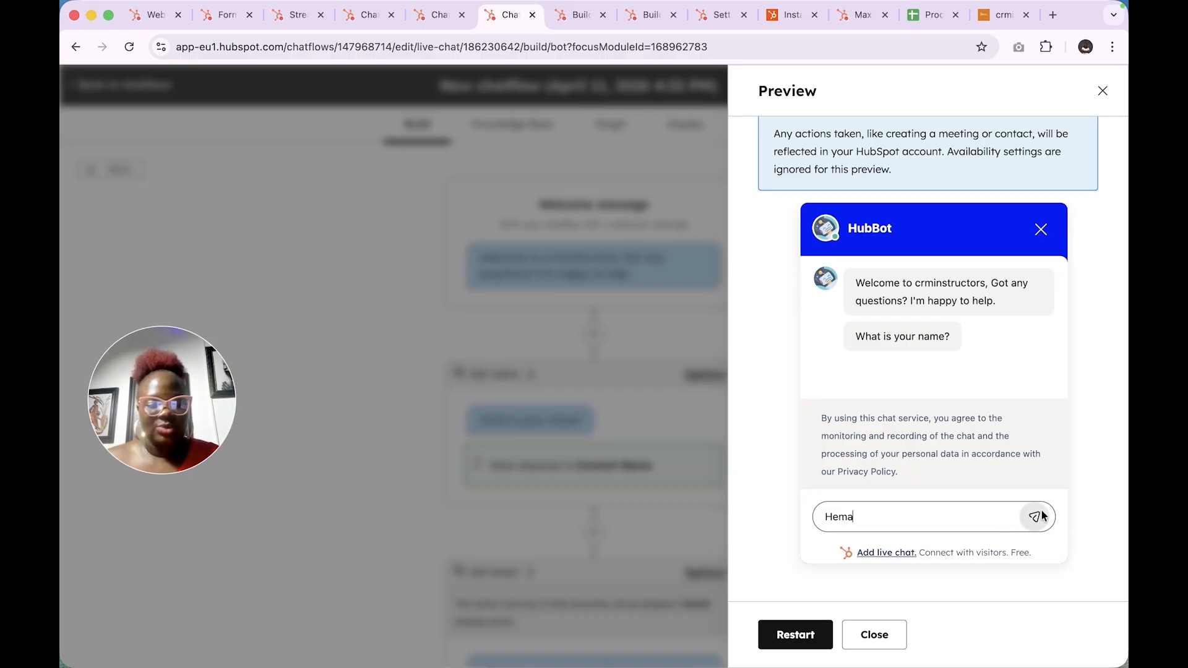
click(1036, 518)
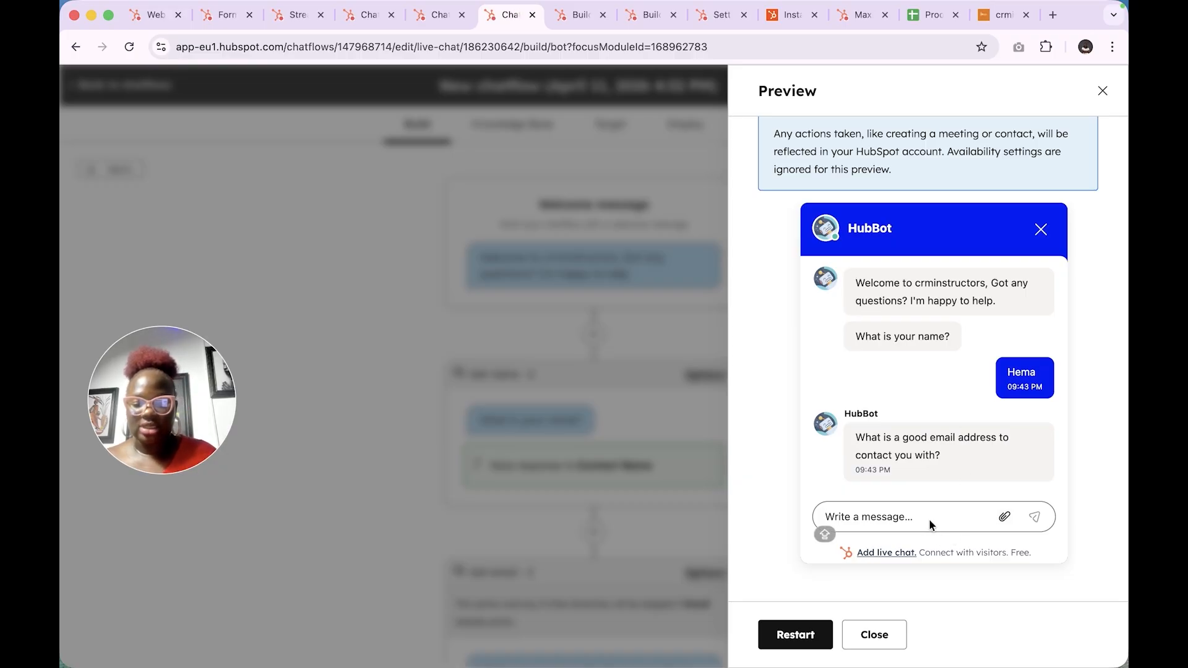
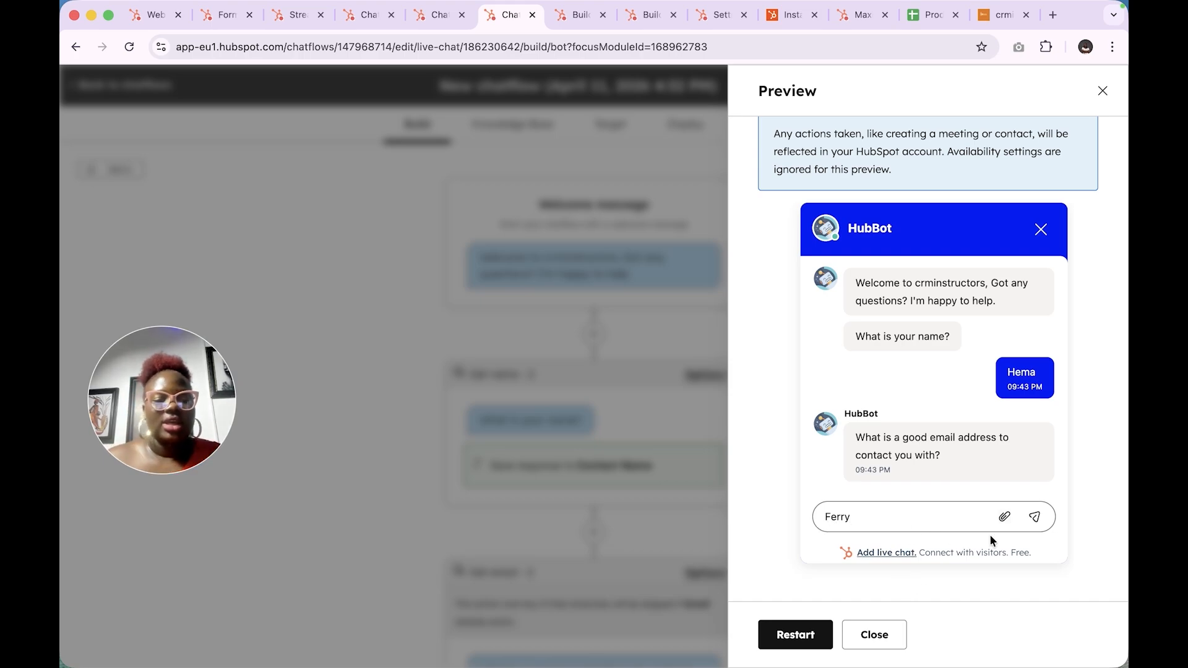
click(1035, 517)
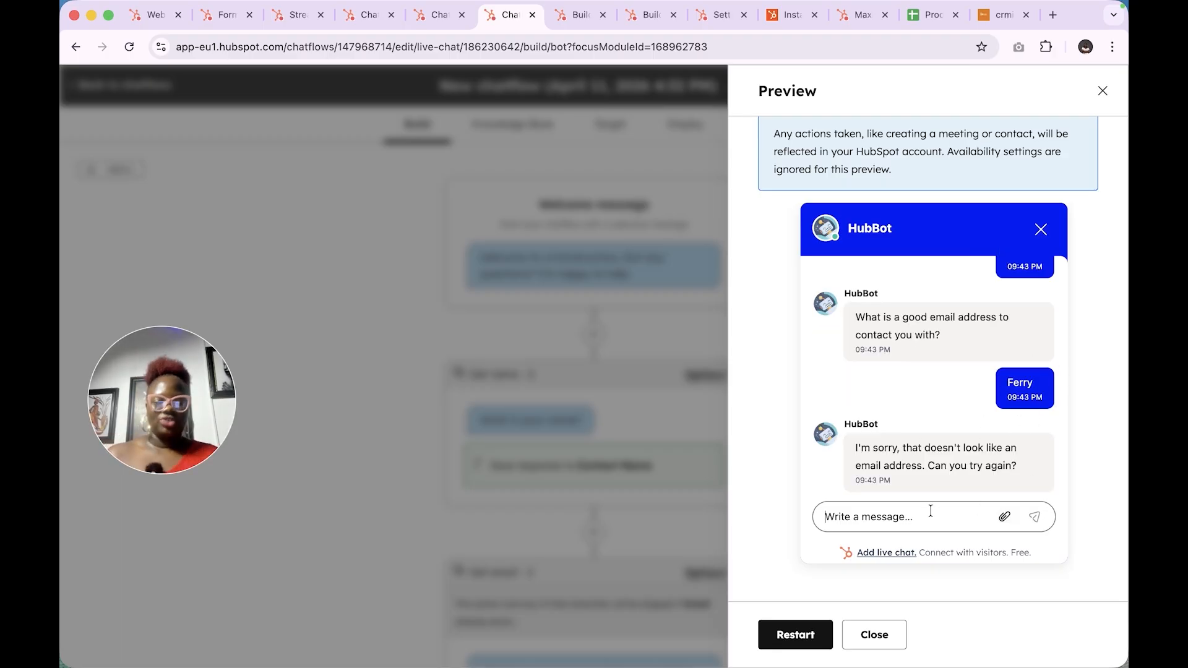
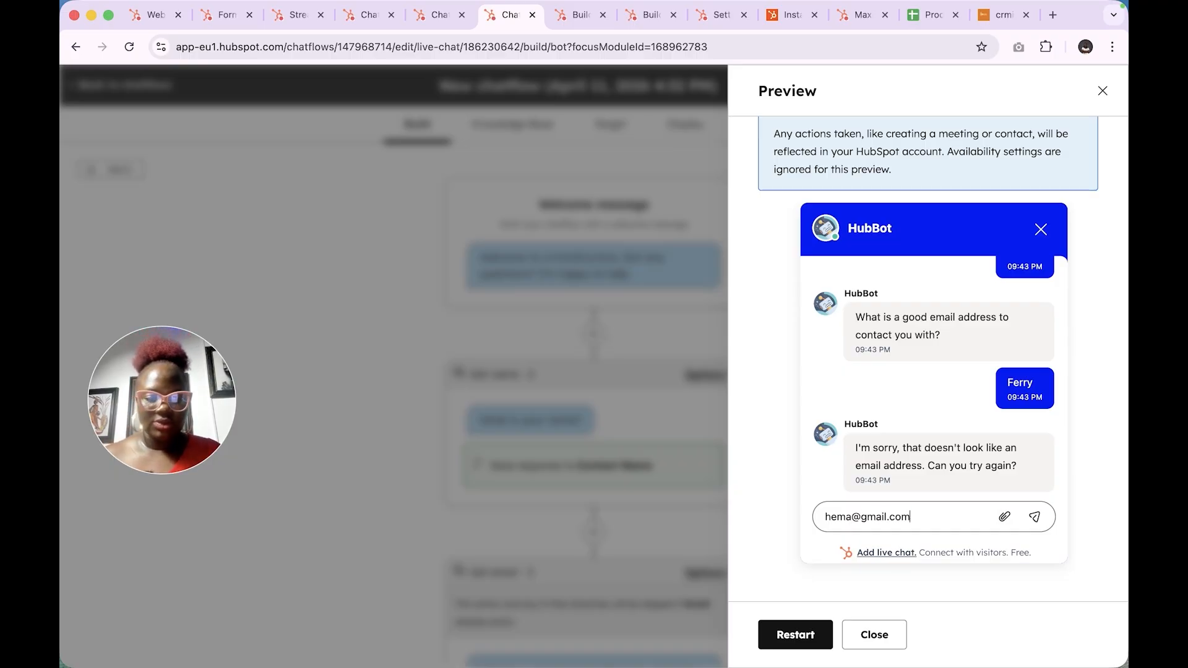
click(1034, 517)
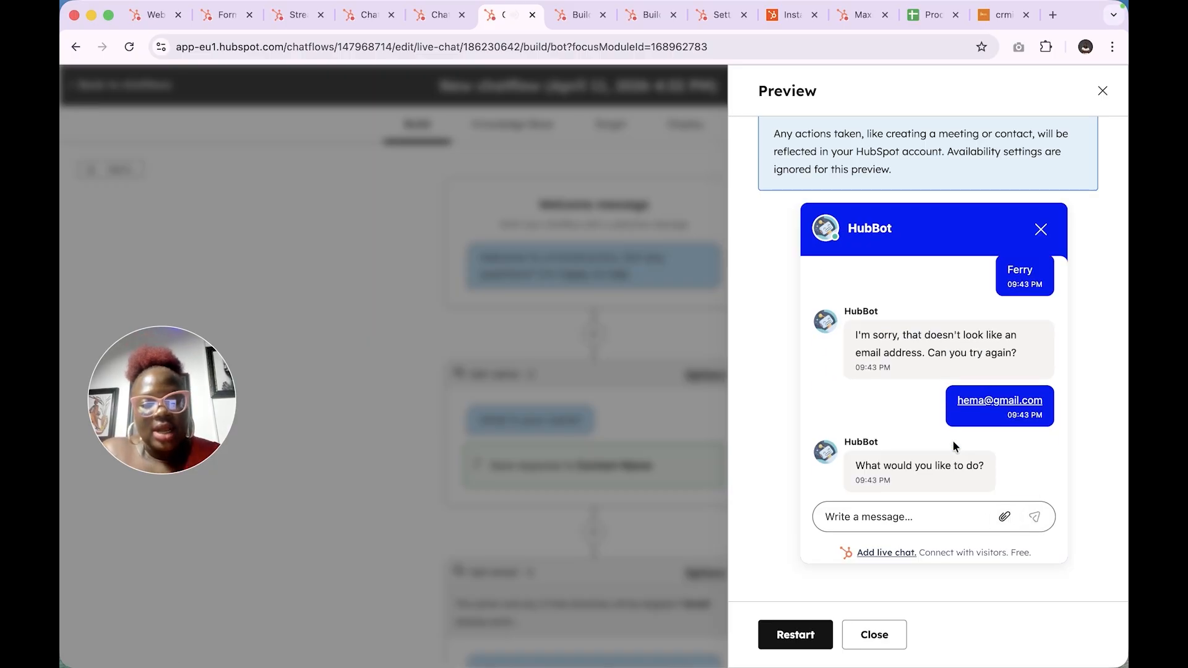
- Send 'i need to speak with someone', pick 1-5 employees, and dismiss the live chat notification
click(914, 523)
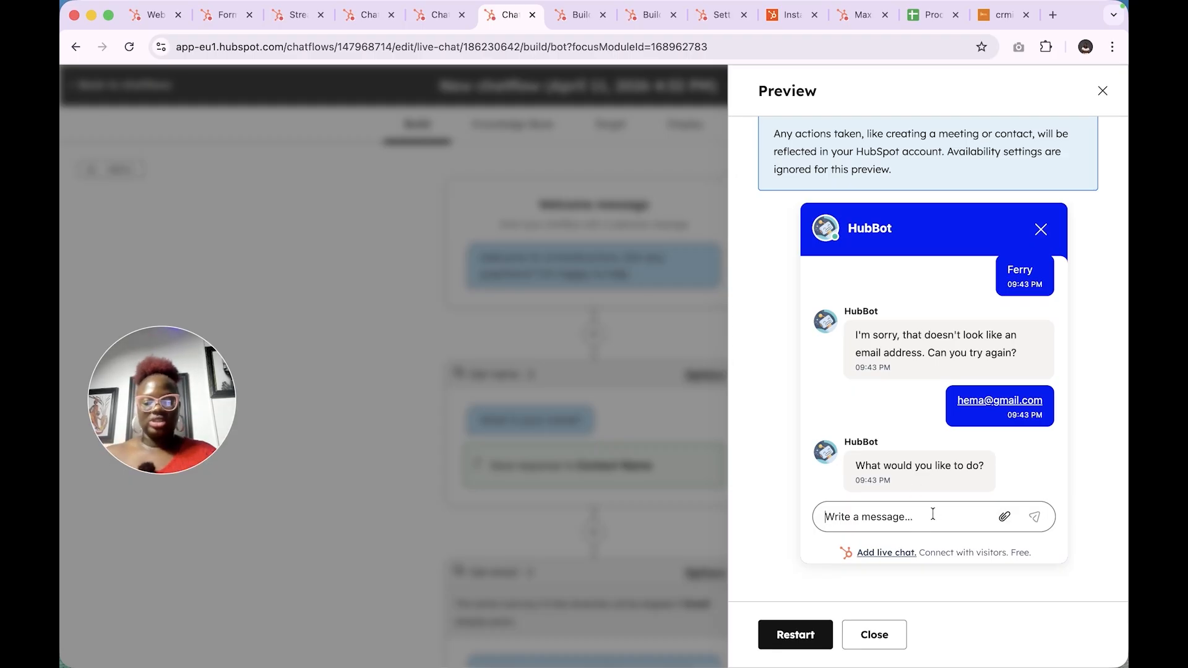
text(i need to speak with someone)
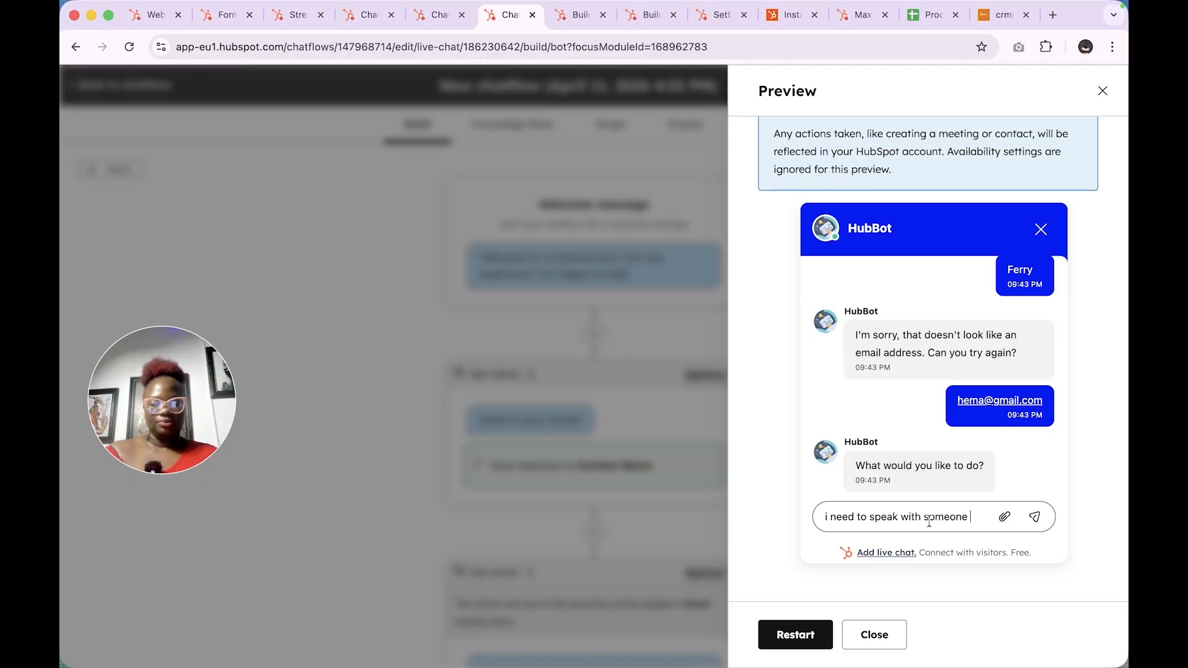
click(1034, 518)
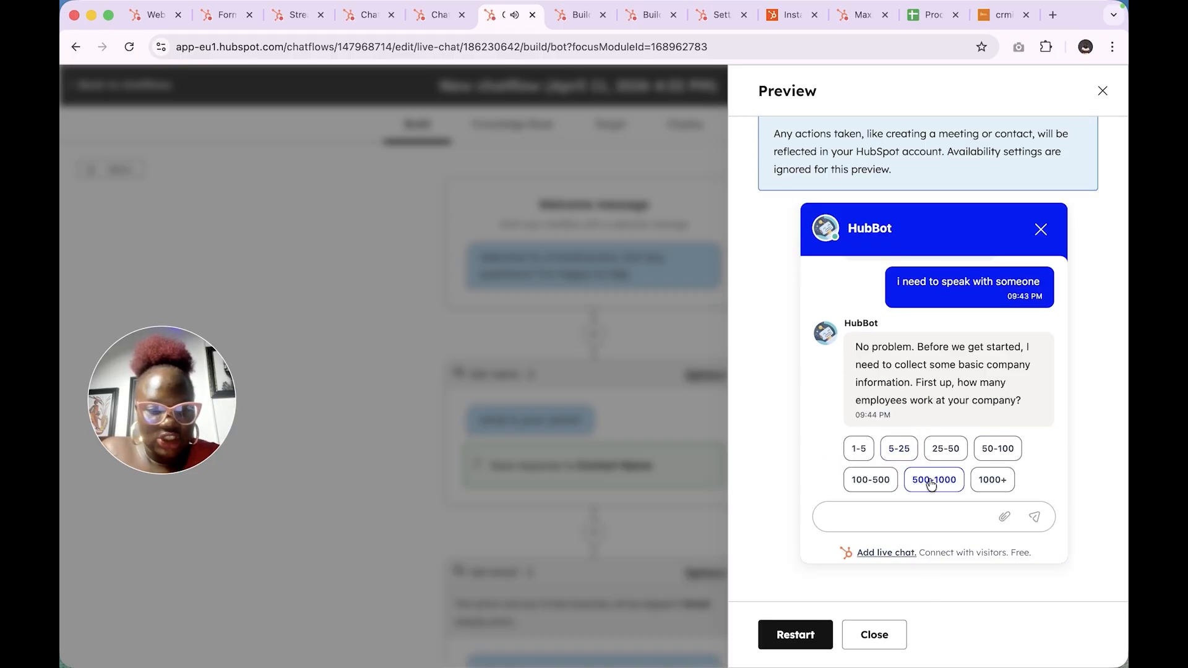
click(859, 448)
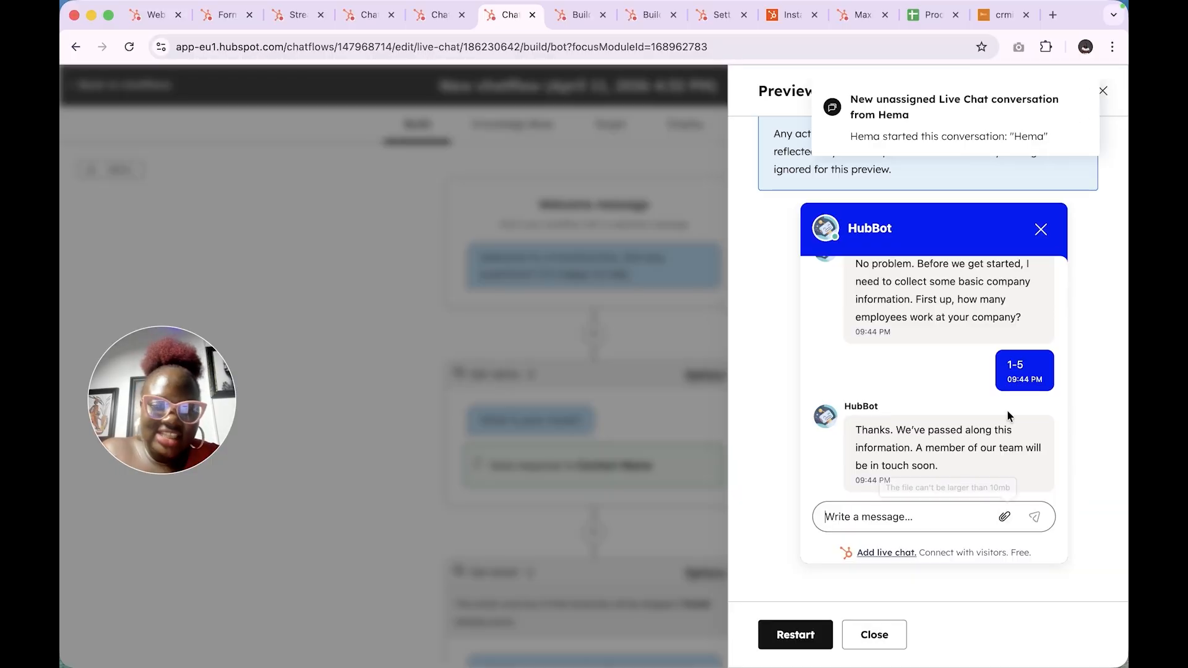
scroll(969, 394, up, 1)
scroll(969, 395, up, 5)
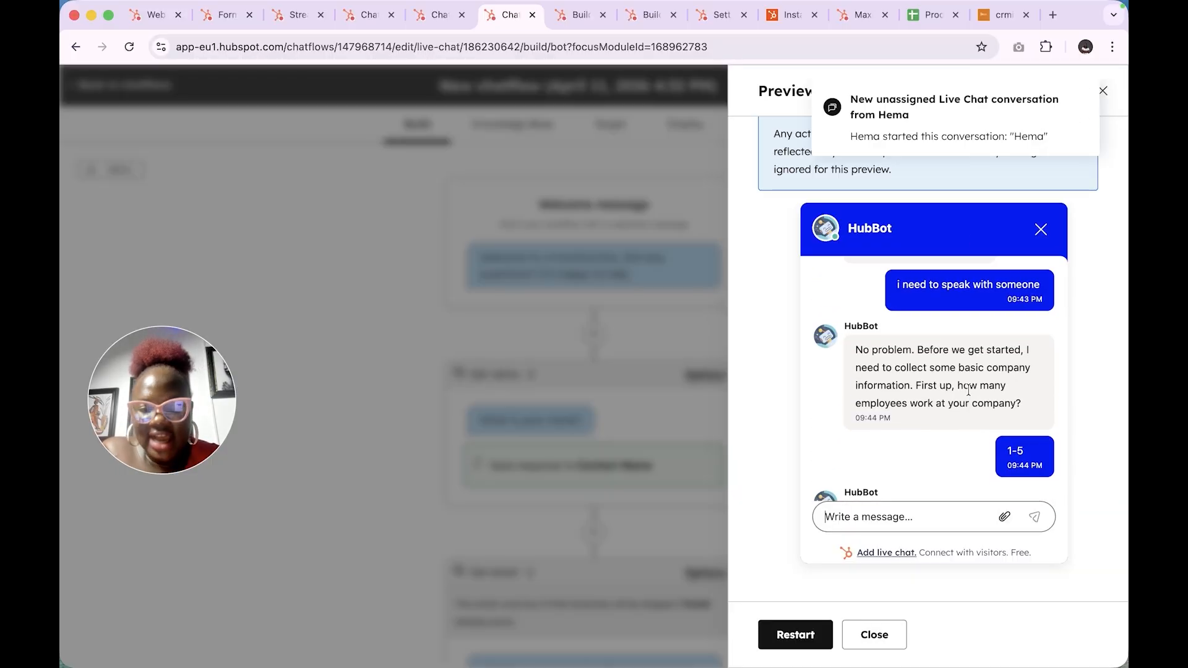
scroll(969, 388, up, 2)
mouse_move(1083, 109)
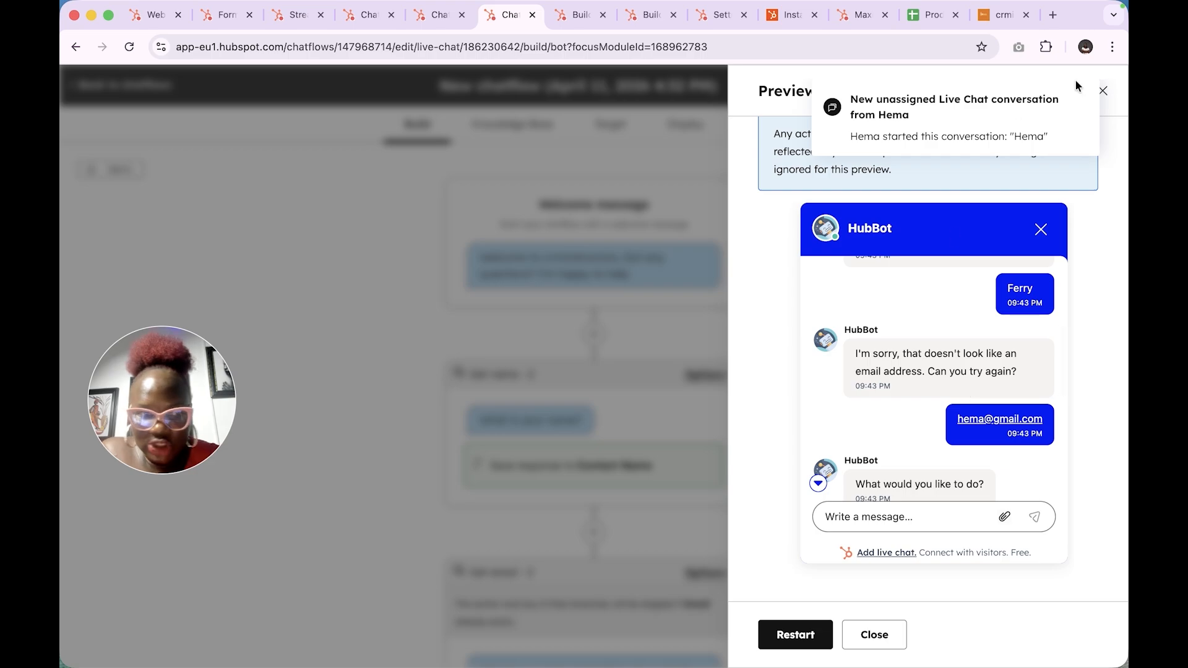
click(1082, 99)
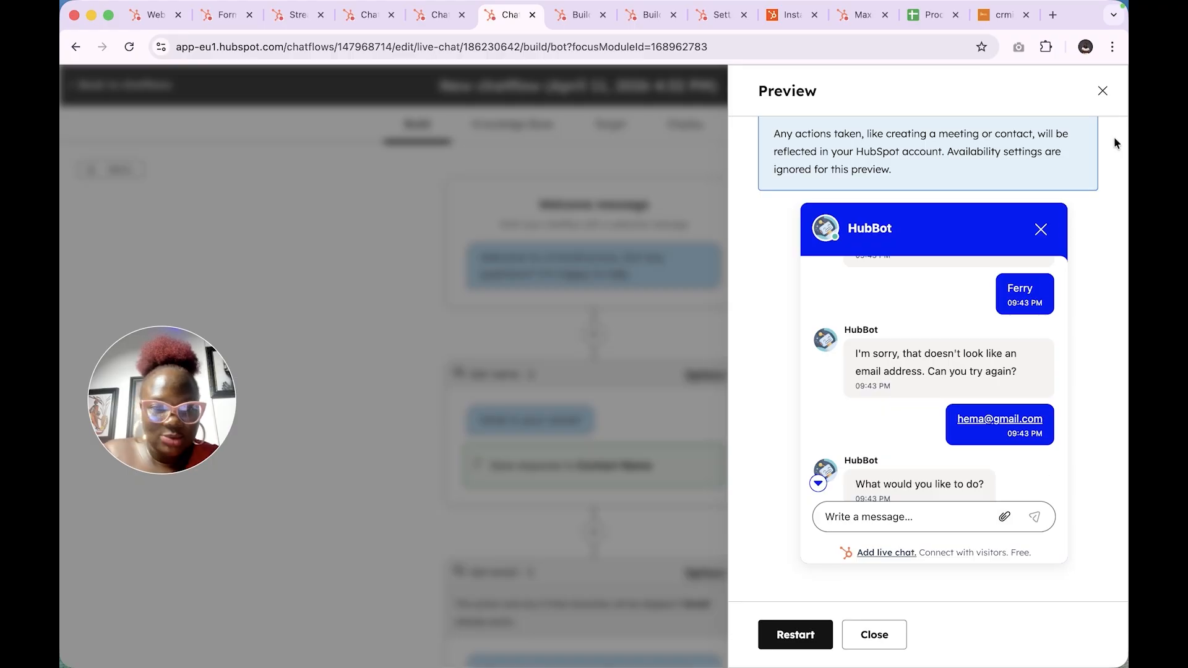
- Close the preview, retitle the chatflow 'Website chatflow', and go back to Chatflows
click(1104, 98)
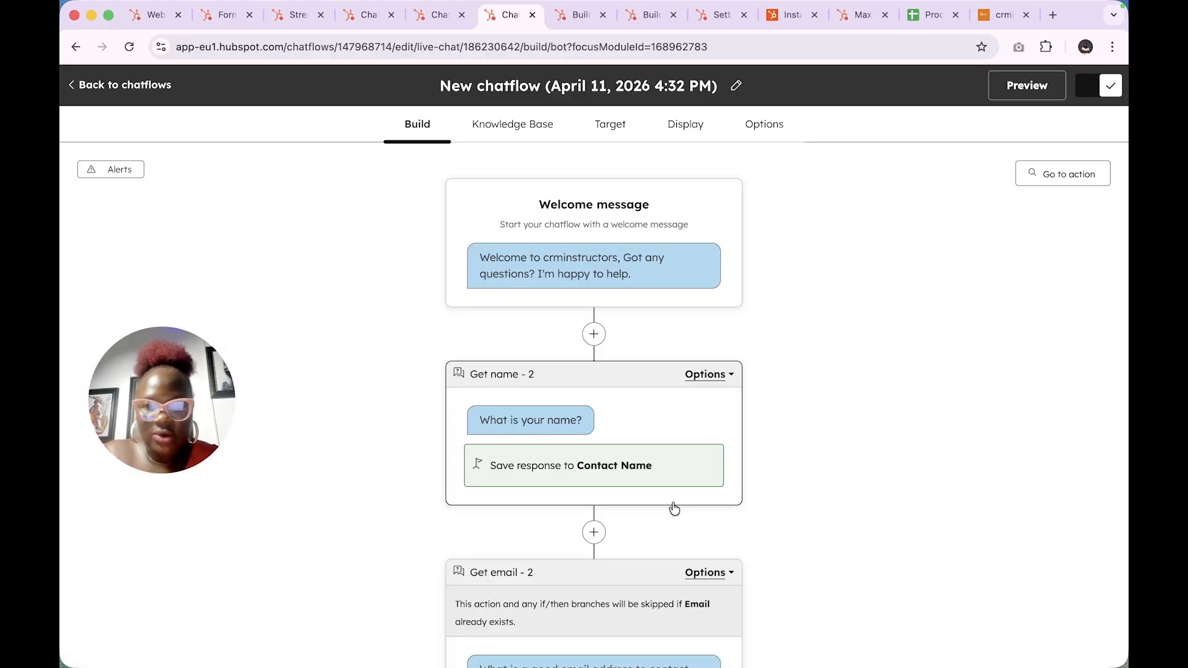
scroll(675, 508, down, 7)
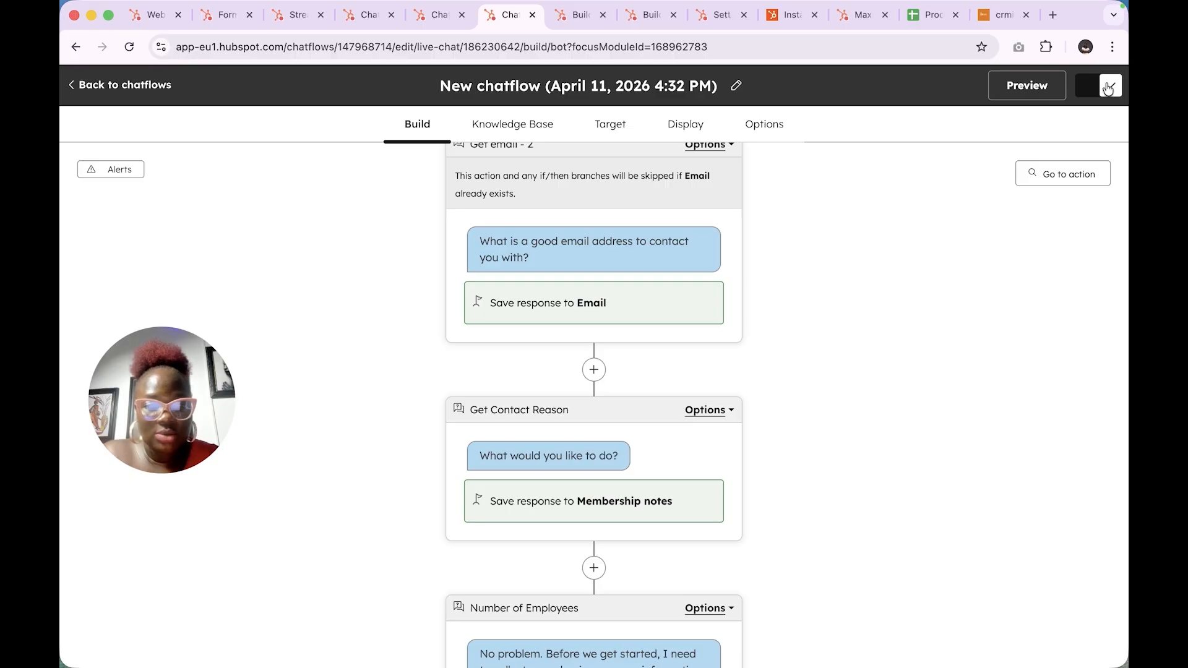
click(730, 92)
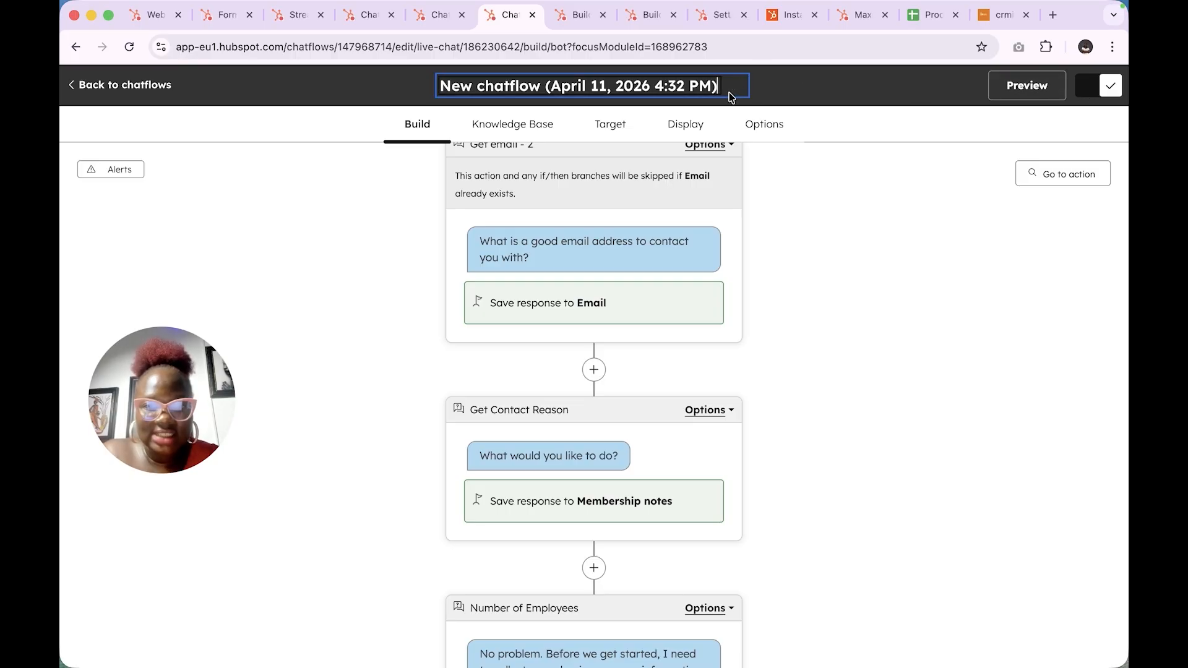
triple_click(669, 81)
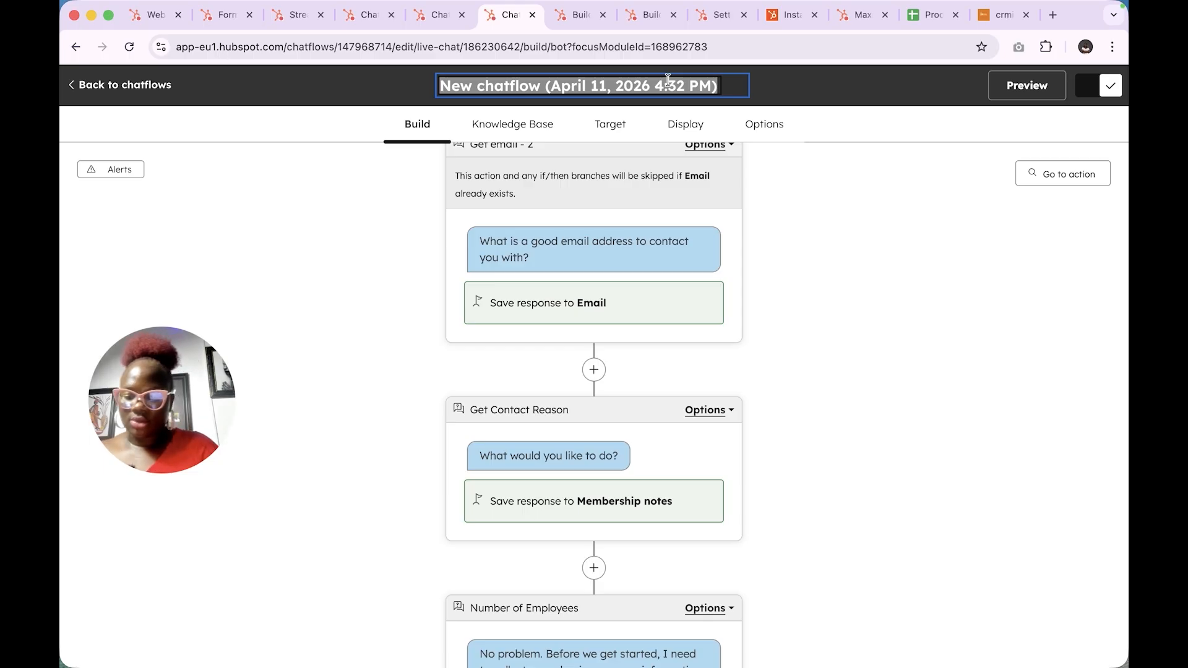
text(wE)
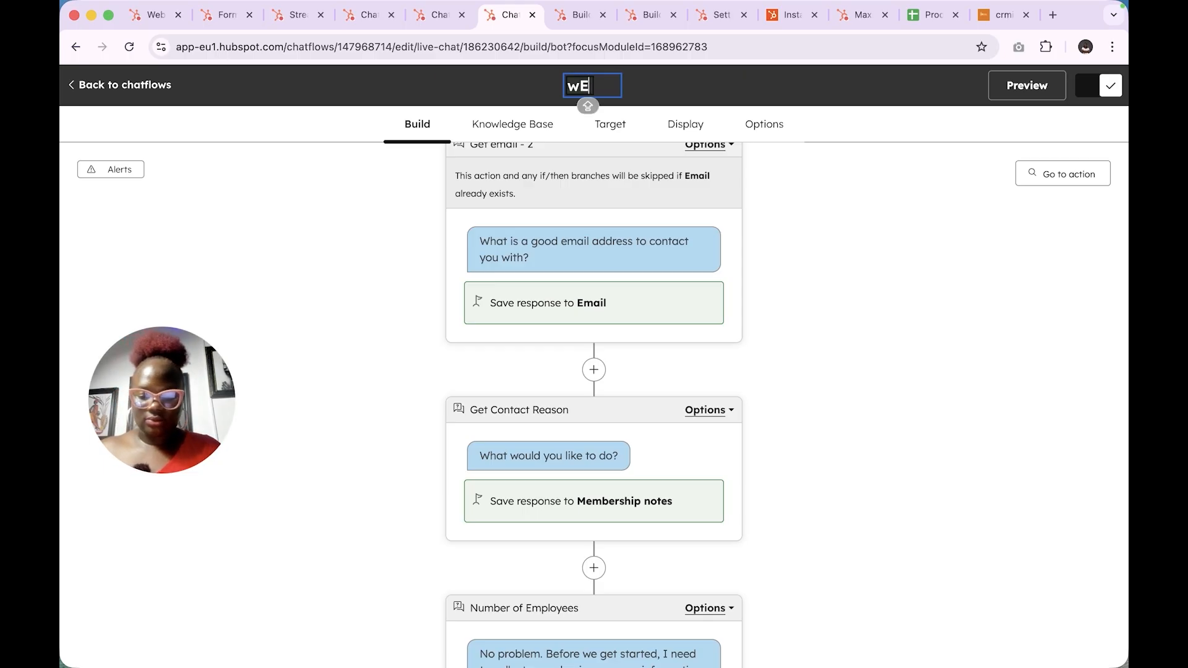
text(B)
key(BackSpace)
key(BackSpace)
key(BackSpace)
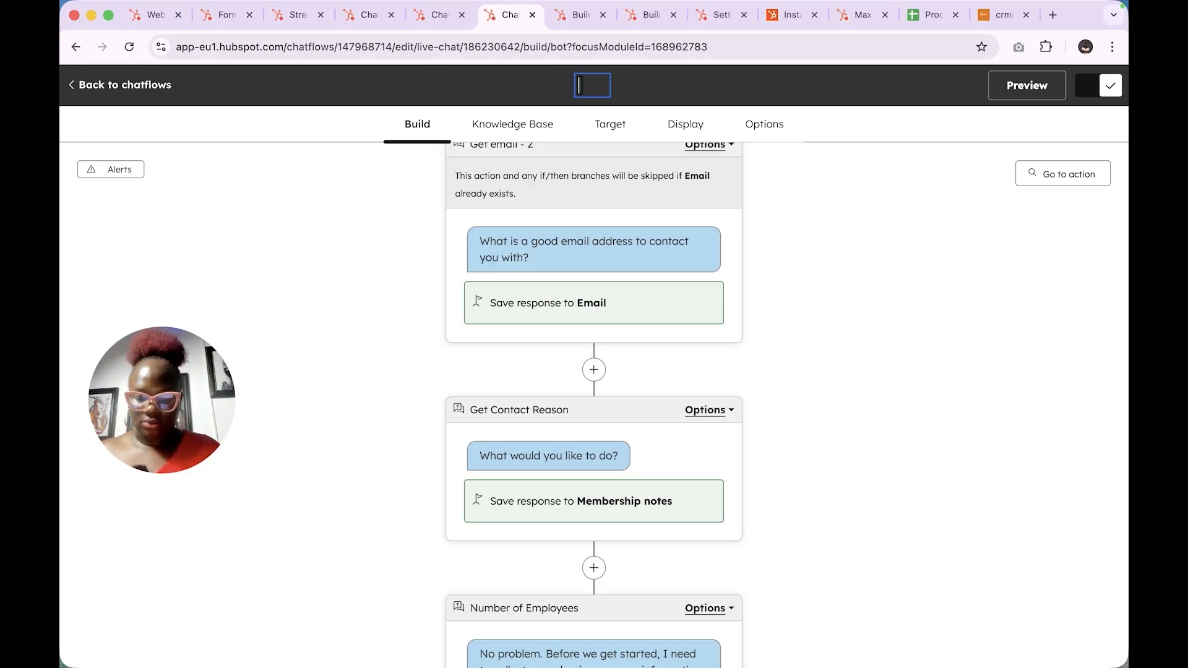
text(We)
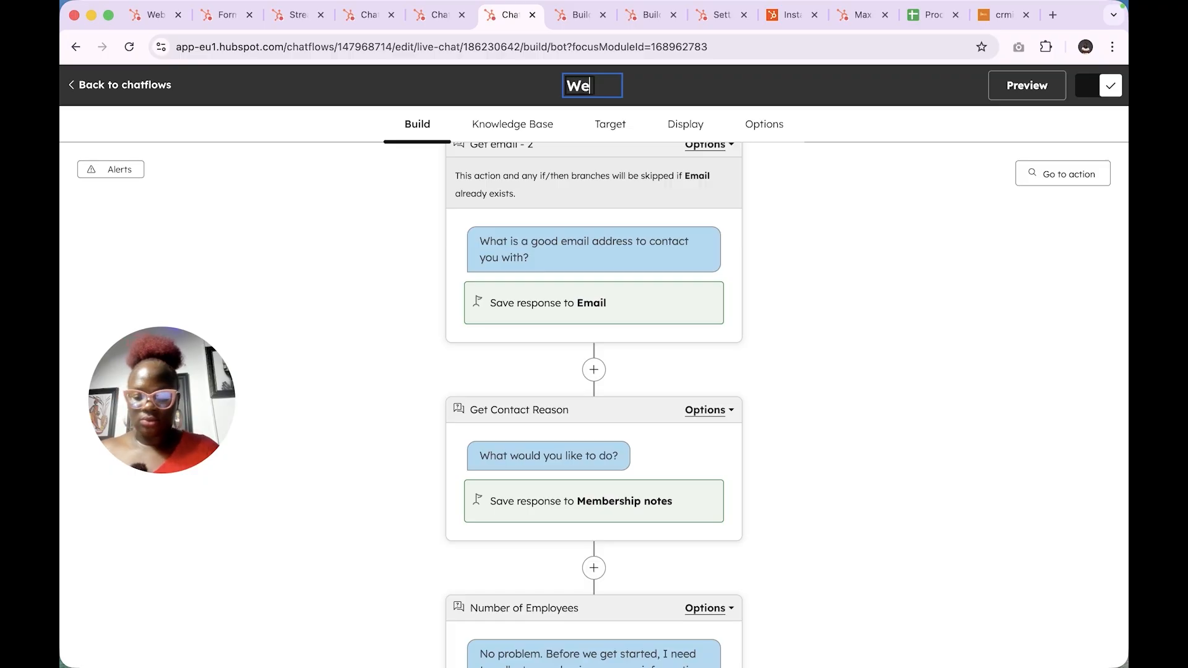
text(bsite ch)
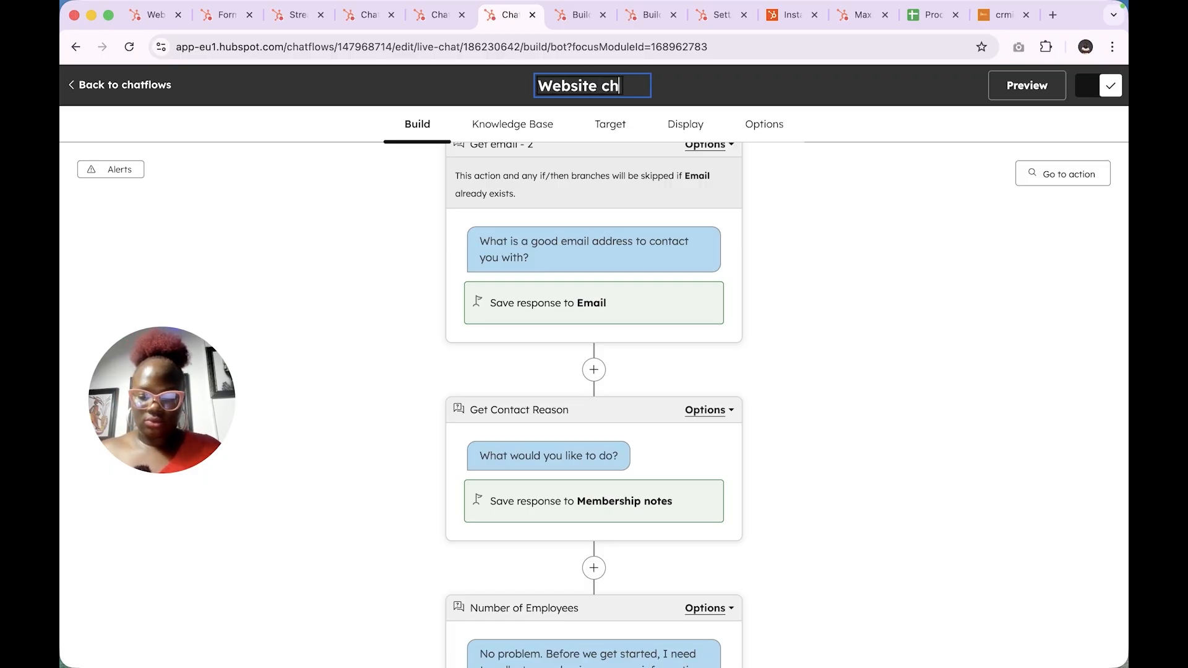
text(atflow)
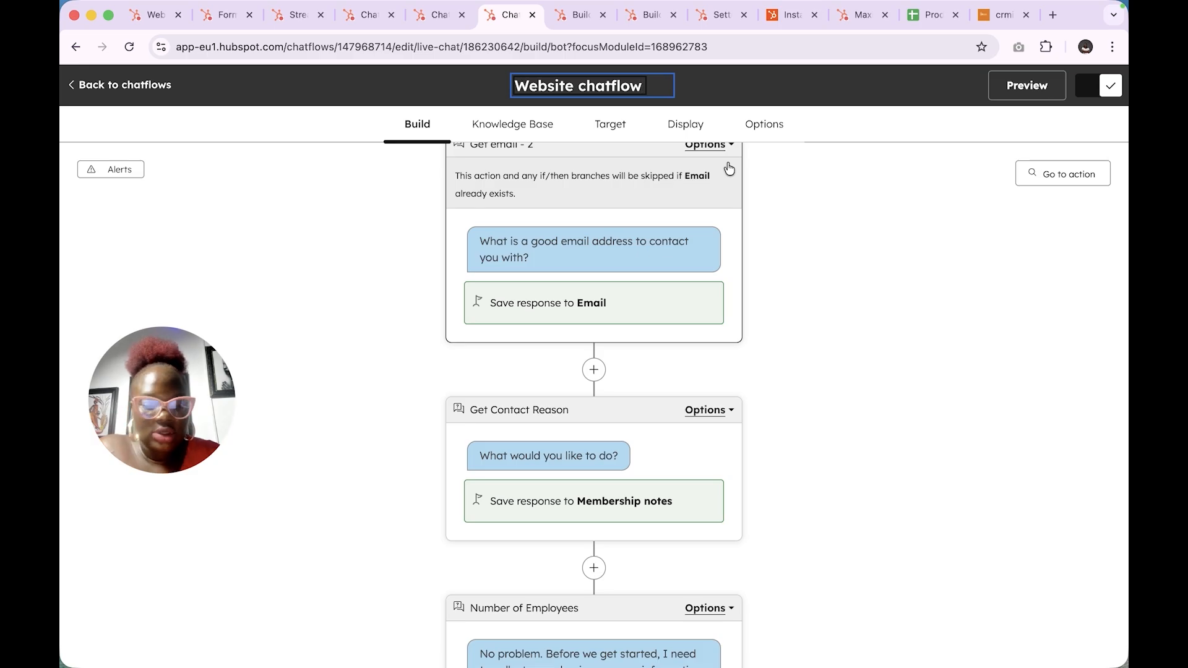
click(694, 72)
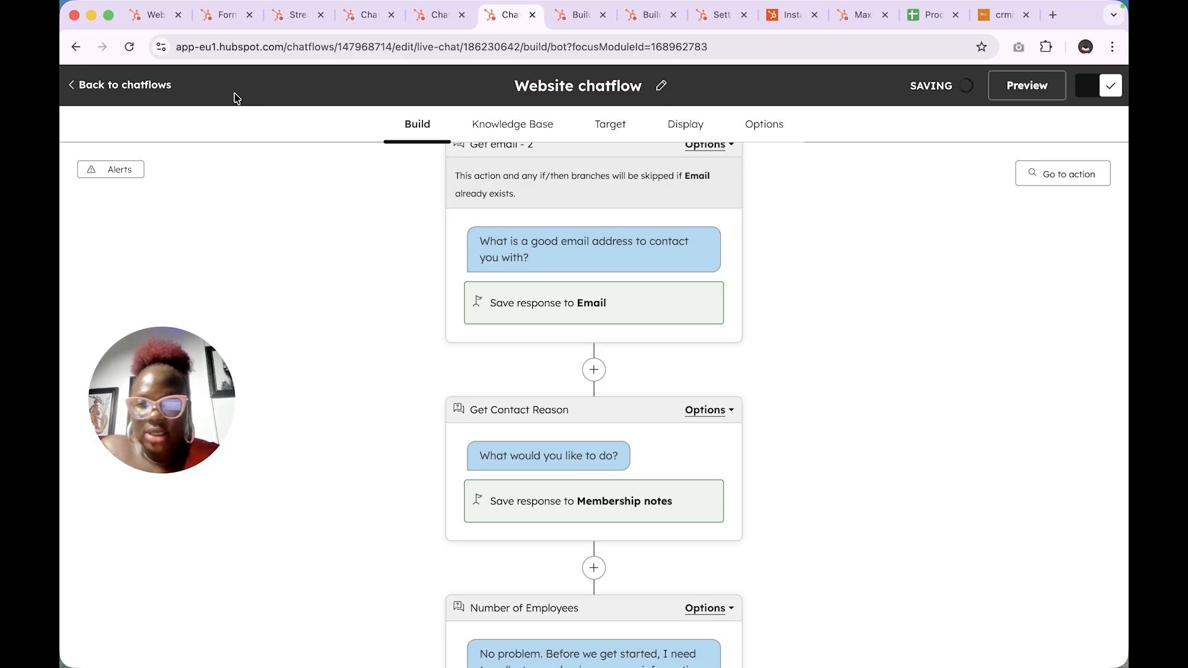
click(113, 87)
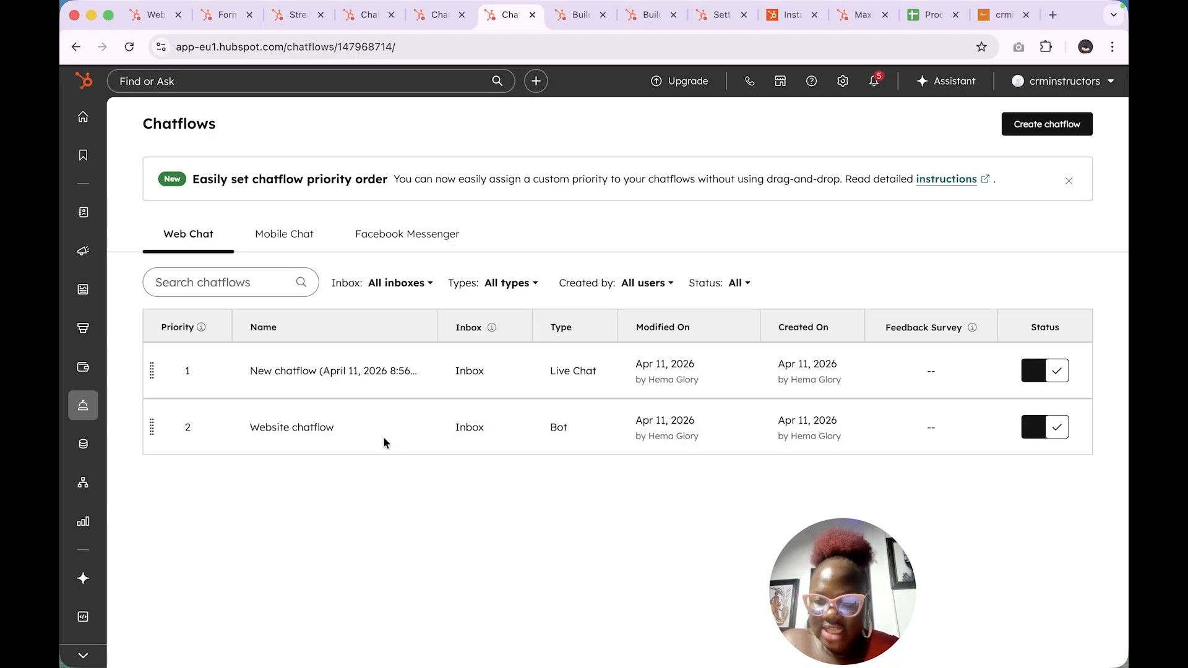
- Open the Website chatflow's inbox settings and look at the Web Chat embed code
mouse_move(291, 432)
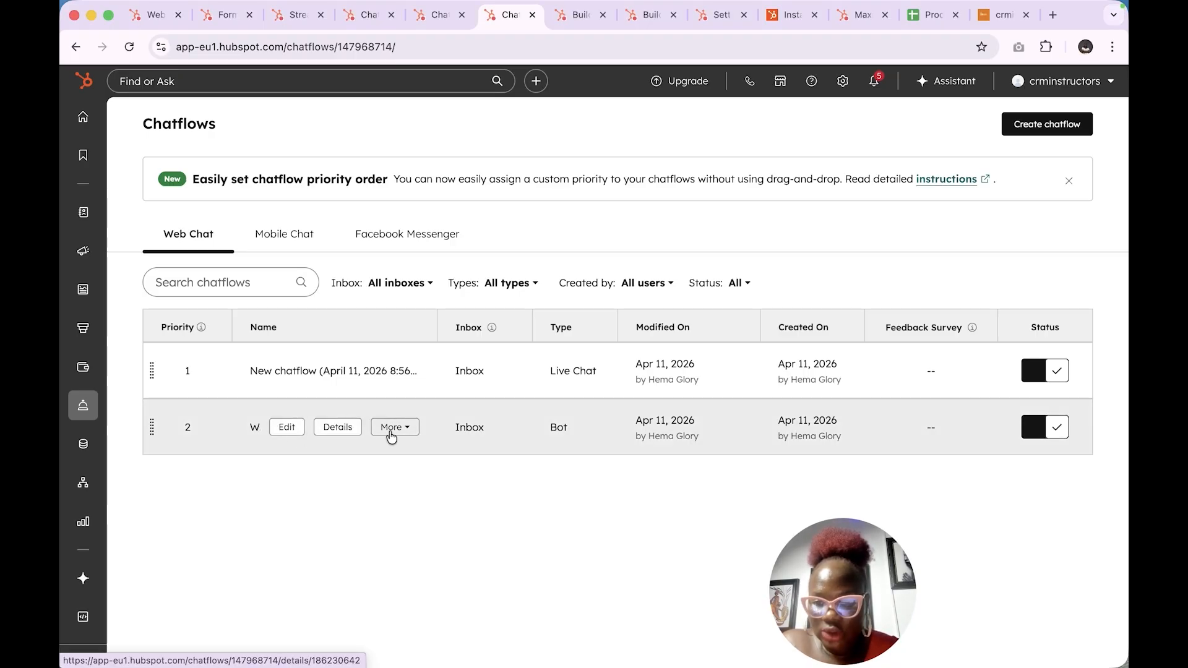
click(391, 434)
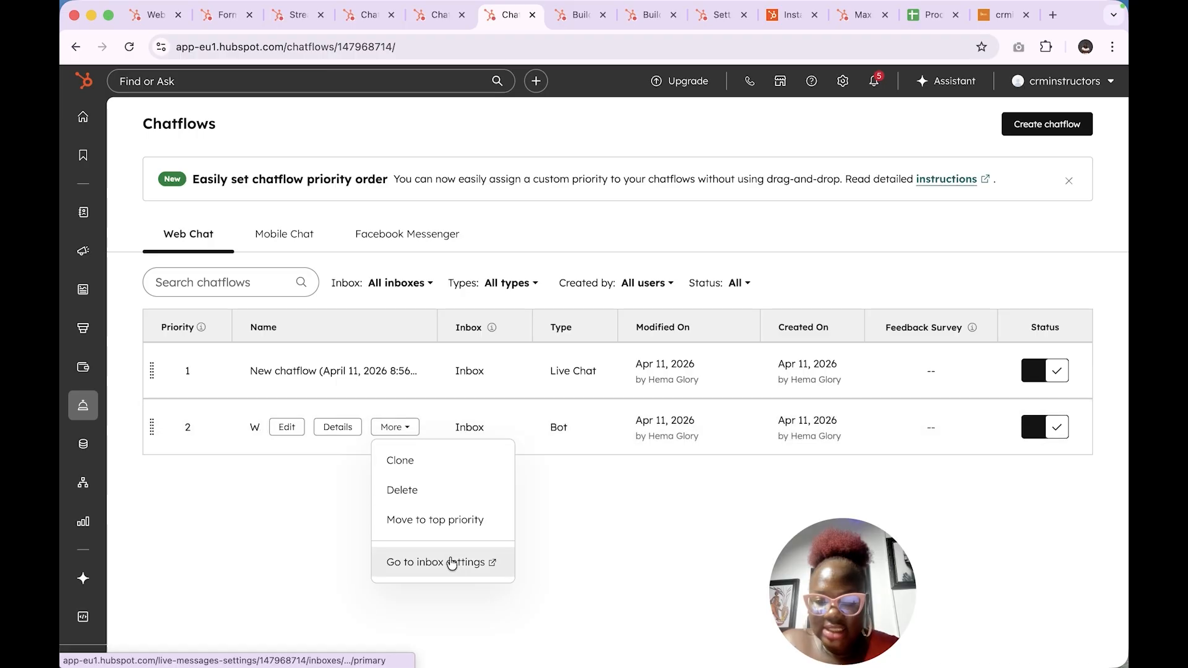
click(450, 562)
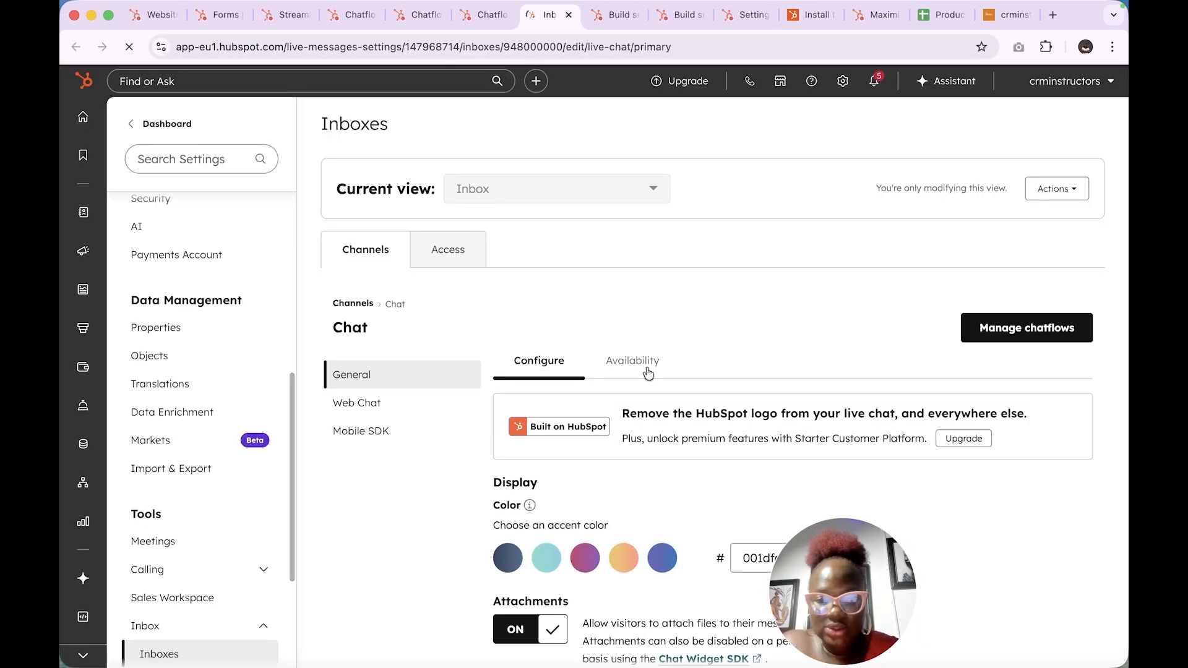
scroll(647, 366, down, 2)
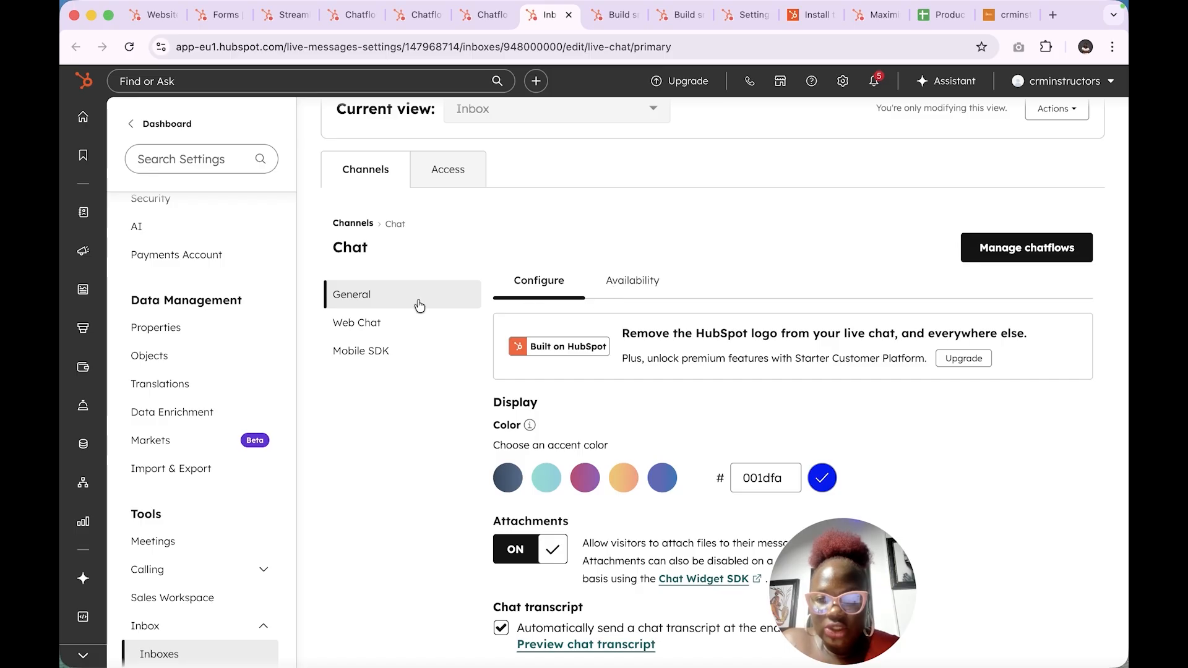
click(364, 331)
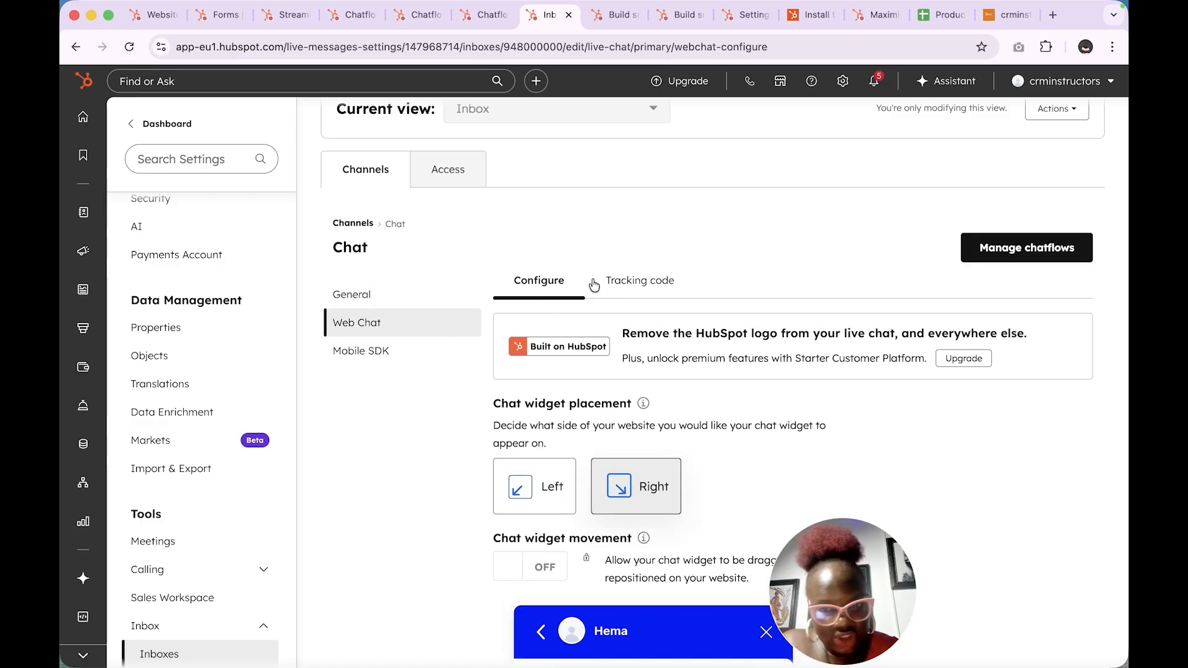
click(633, 280)
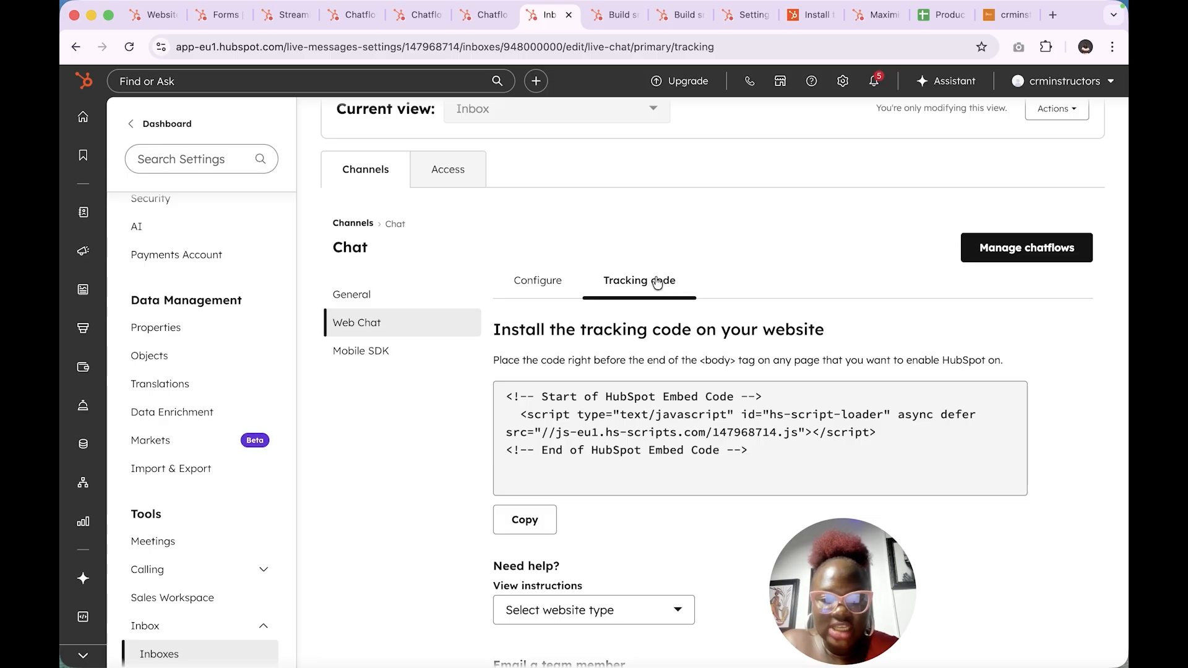
click(367, 297)
- Copy the Web Chat tracking code, then minimize the HubSpot window
scroll(587, 405, down, 5)
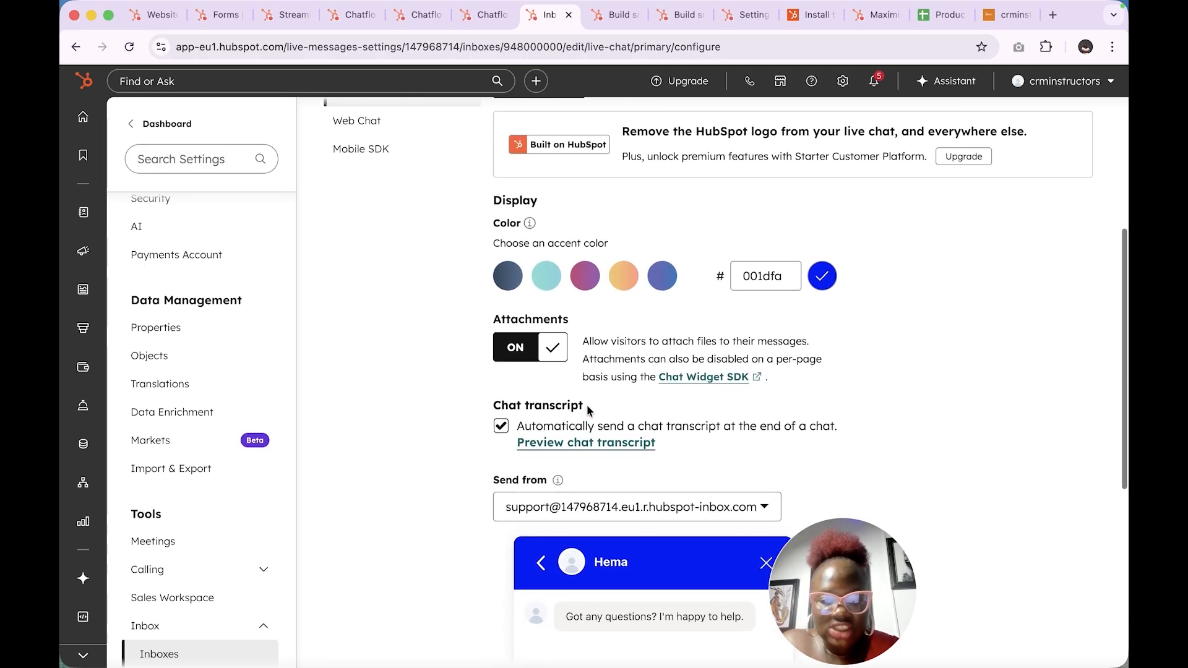
scroll(669, 244, up, 3)
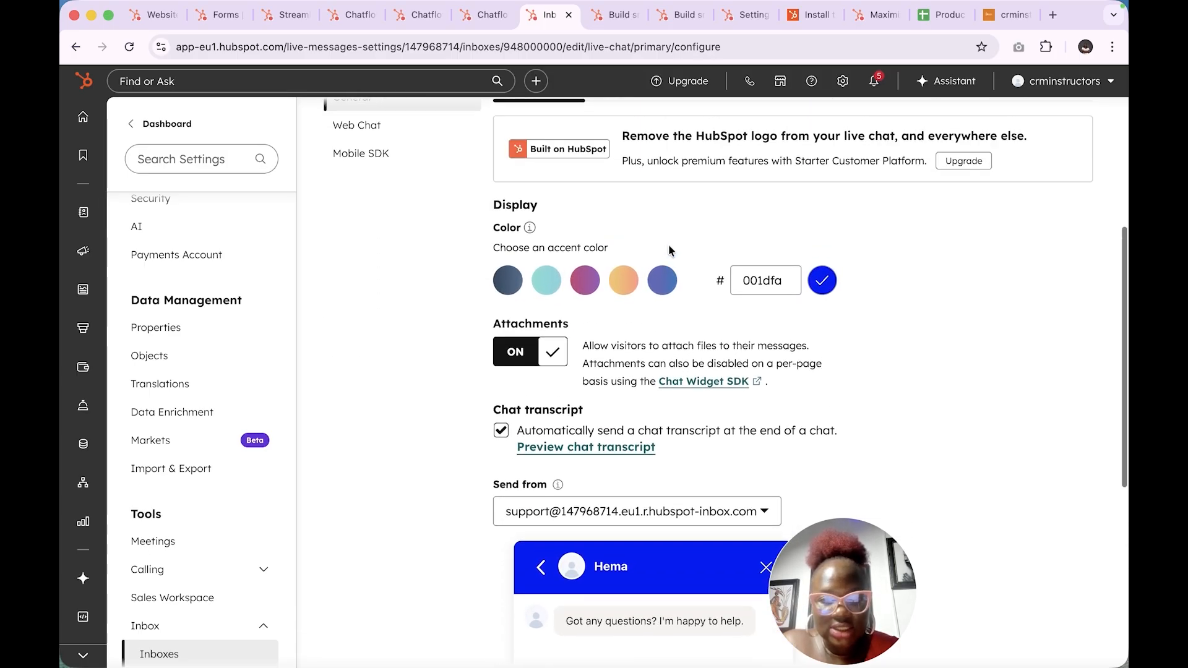
scroll(668, 249, up, 1)
scroll(668, 250, down, 2)
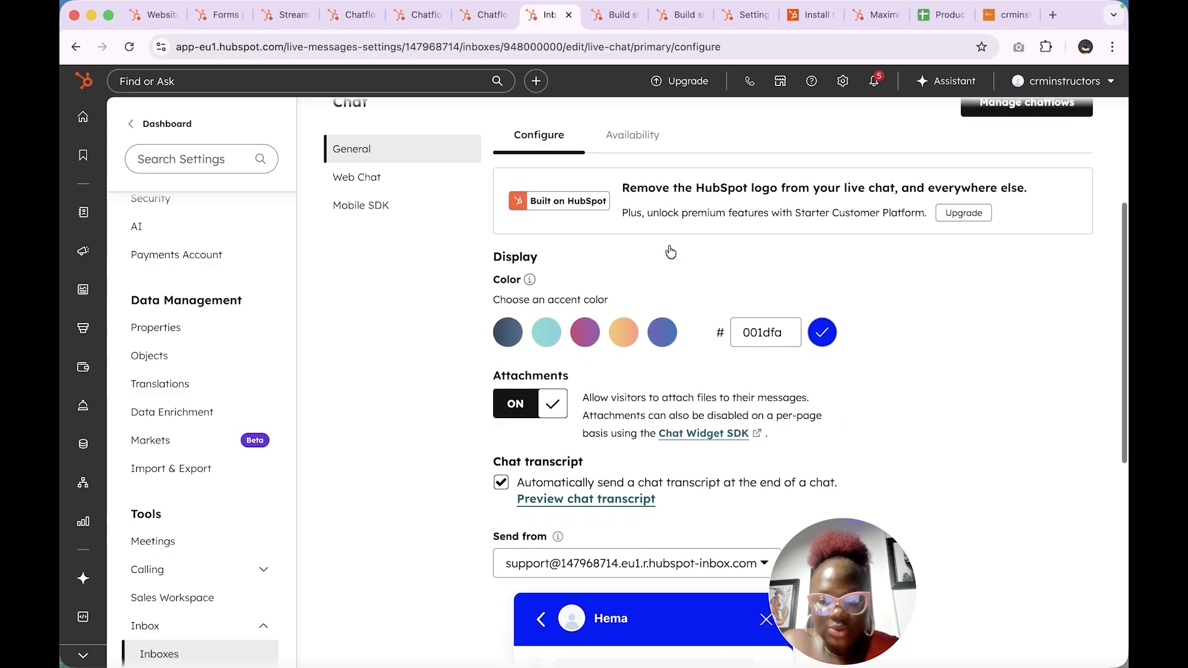
scroll(669, 252, up, 2)
click(636, 244)
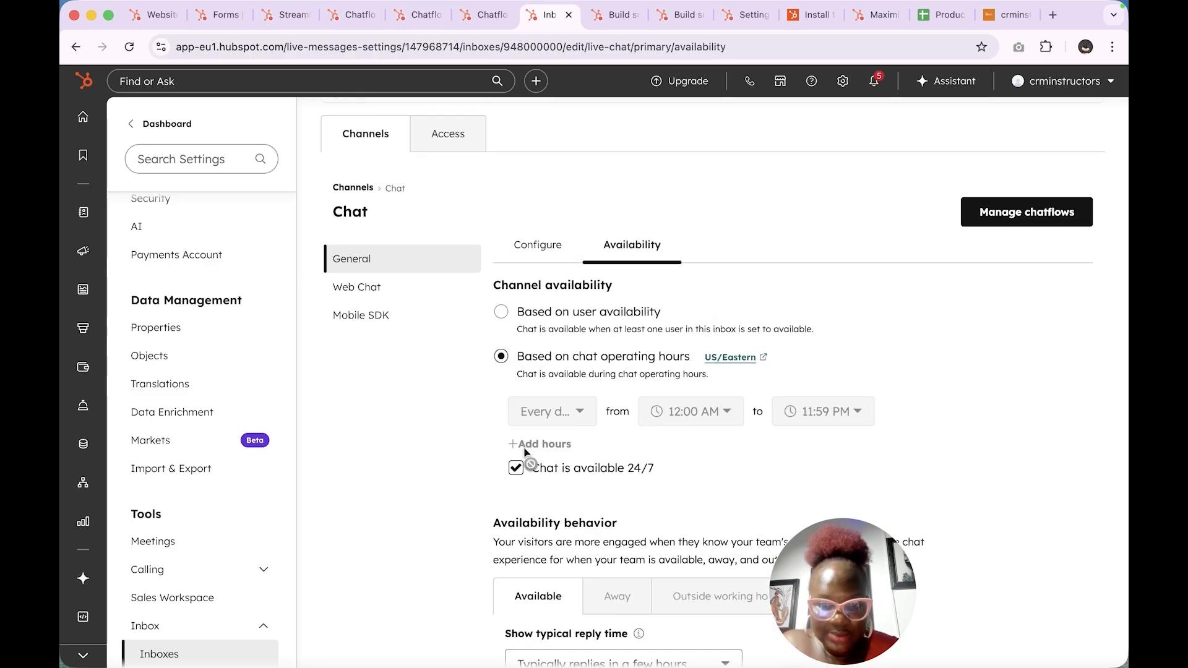
click(358, 289)
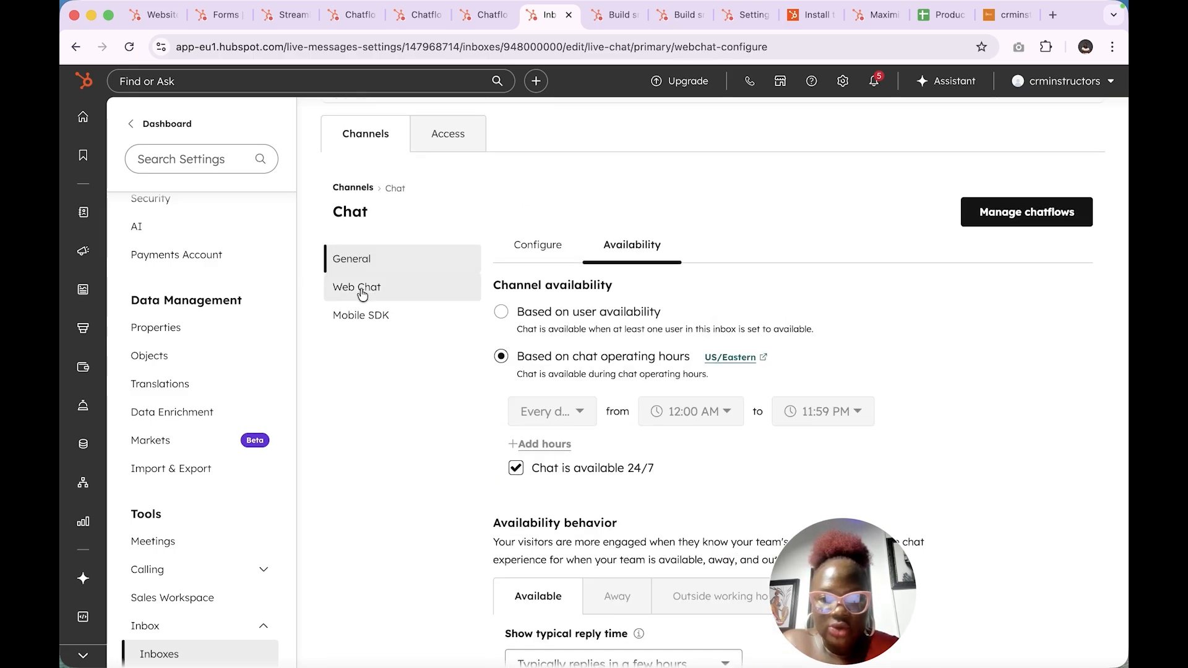
click(653, 250)
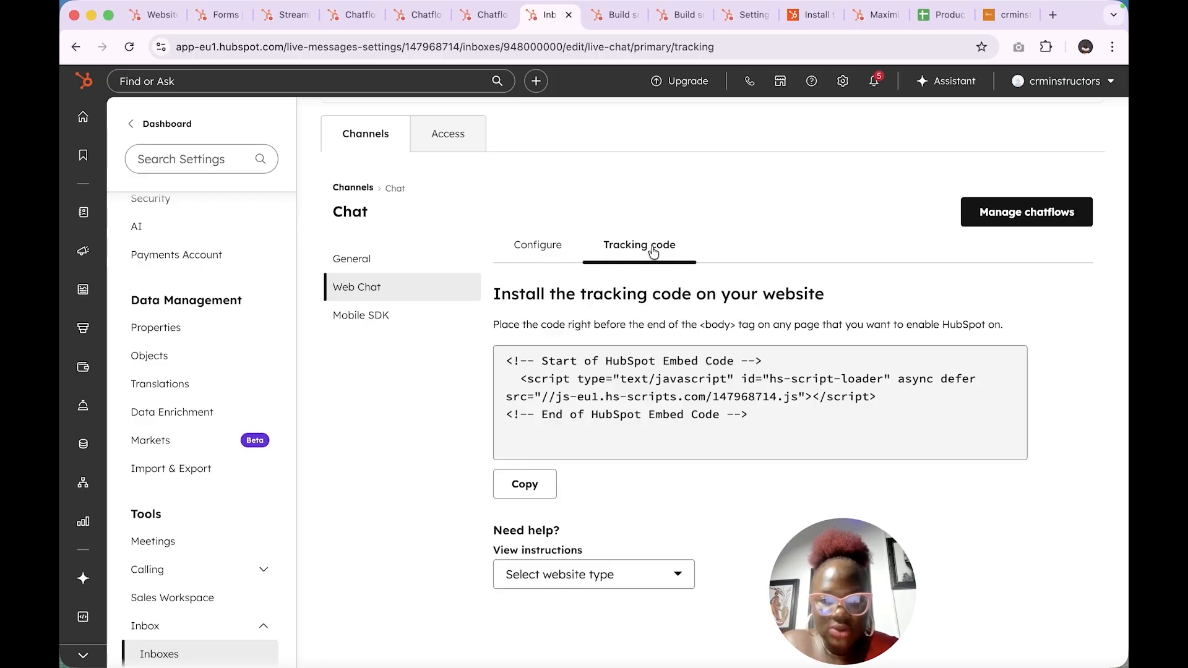
click(527, 485)
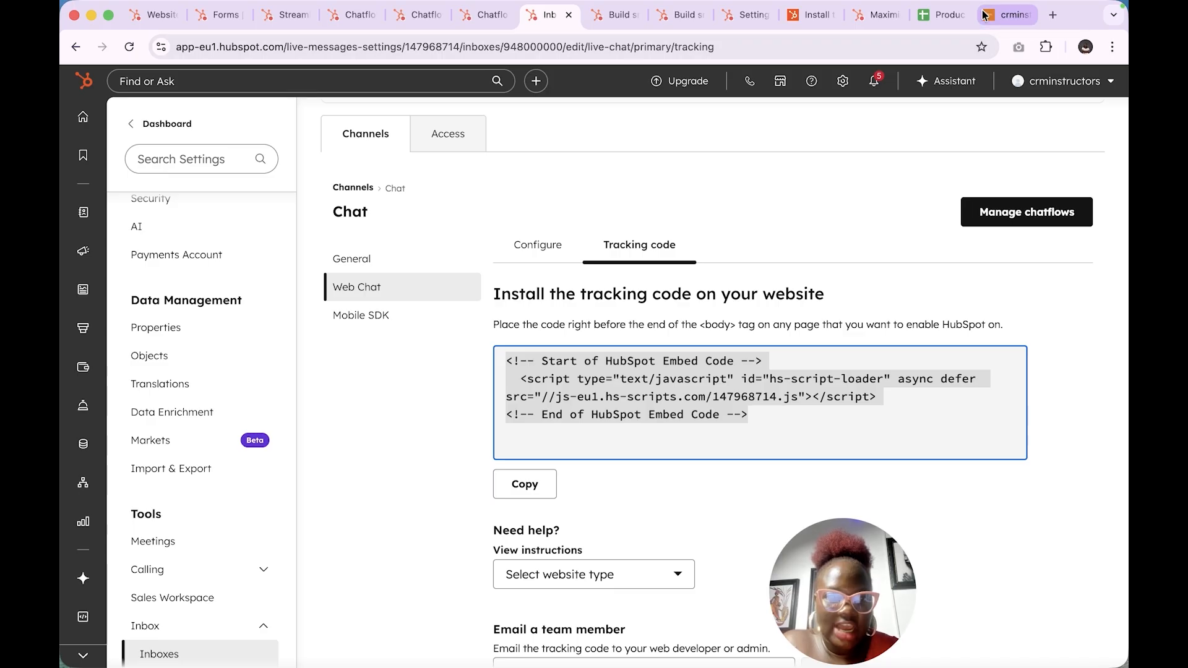
click(91, 16)
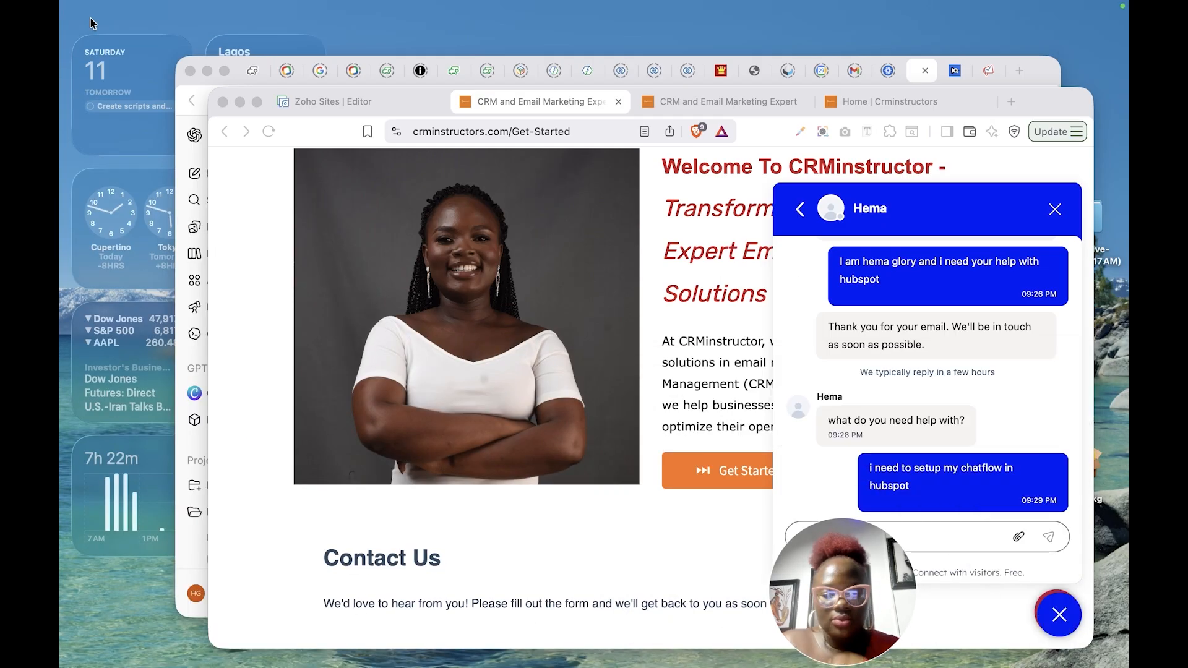
- Maximize Brave, open and close the chat widget on Get-Started, then go to the Zoho Sites editor
click(257, 102)
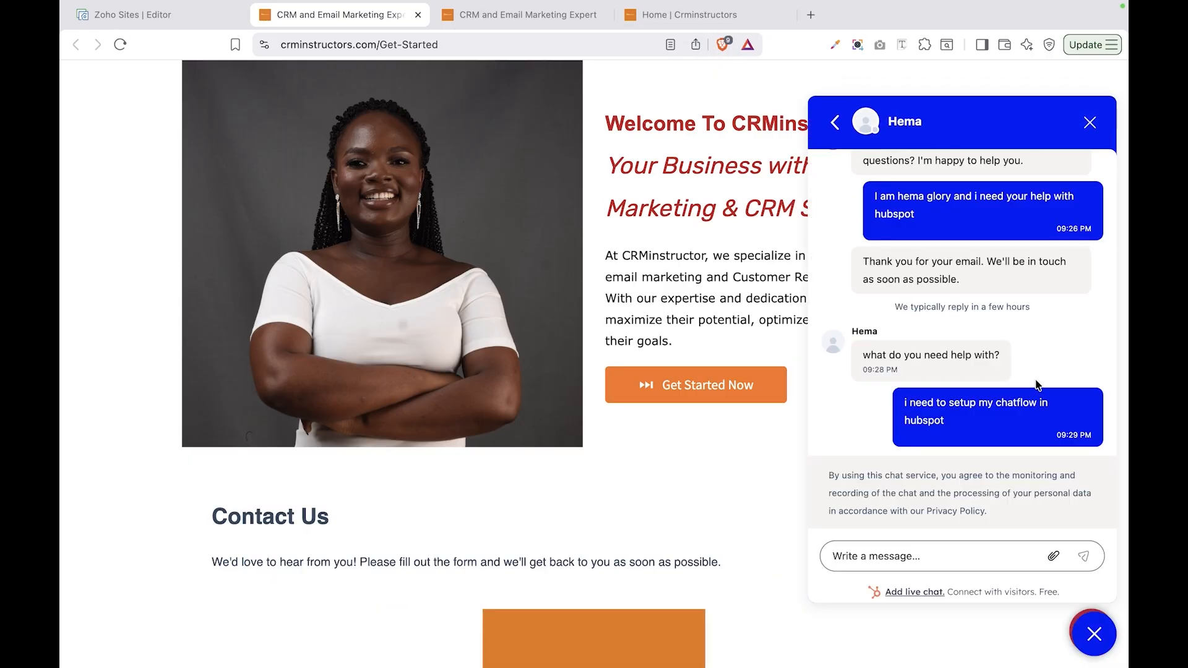
scroll(1036, 380, down, 2)
scroll(1007, 347, up, 1)
scroll(1007, 346, up, 2)
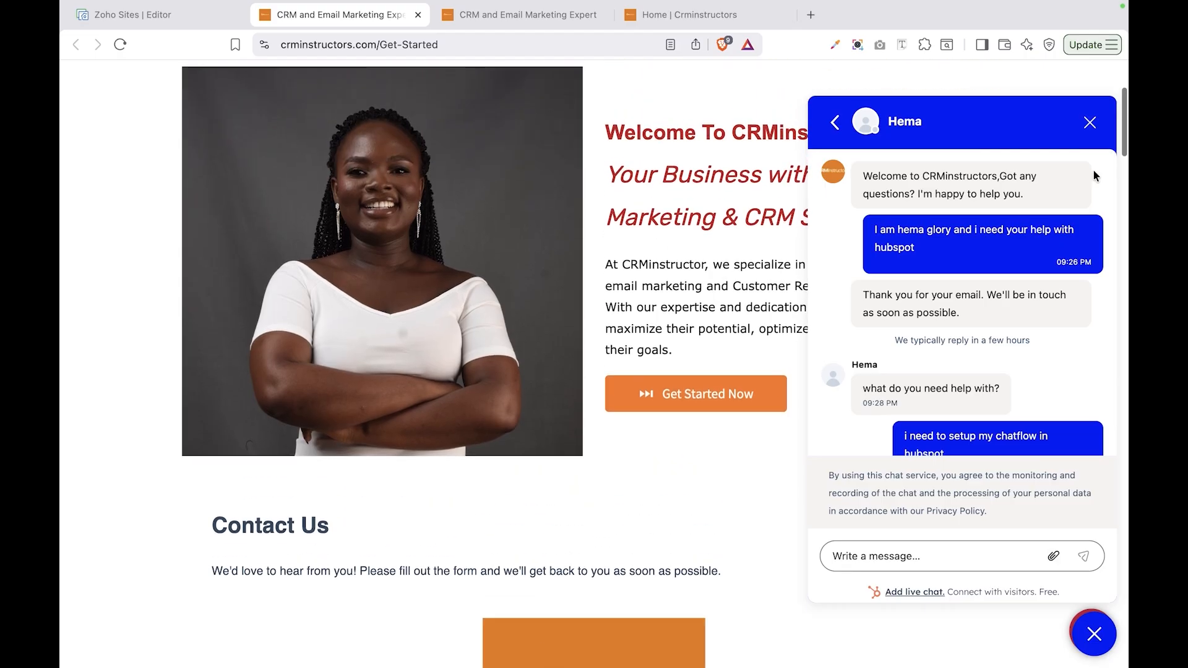
click(1091, 122)
click(1094, 634)
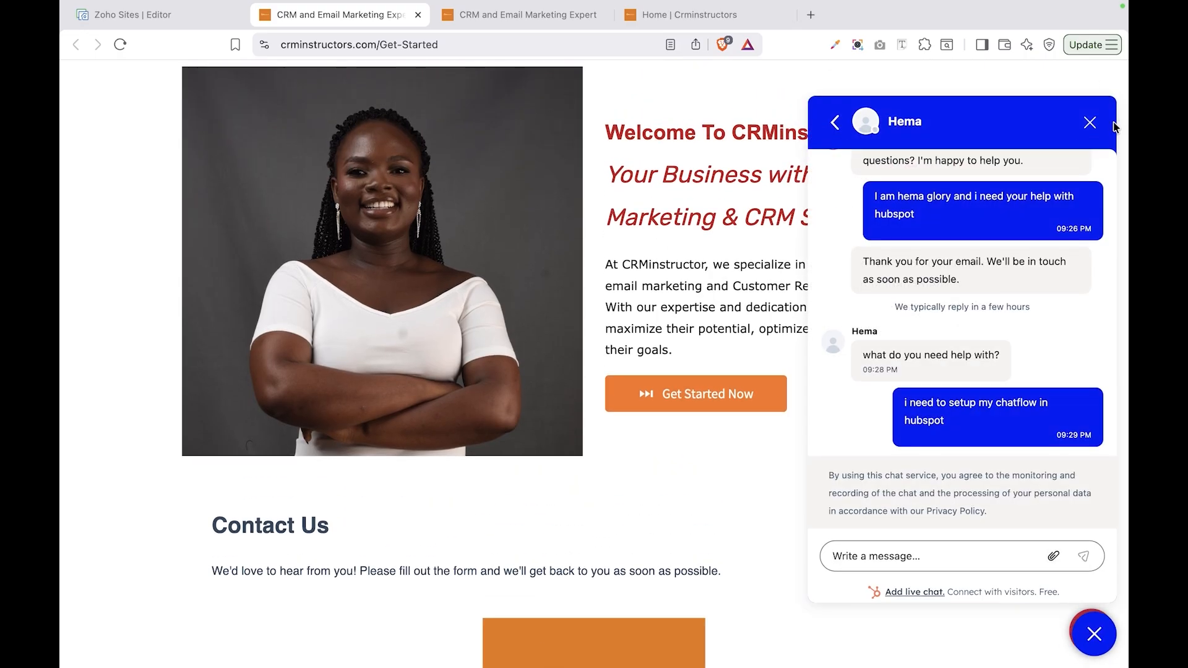
scroll(1052, 204, up, 1)
scroll(1032, 238, down, 1)
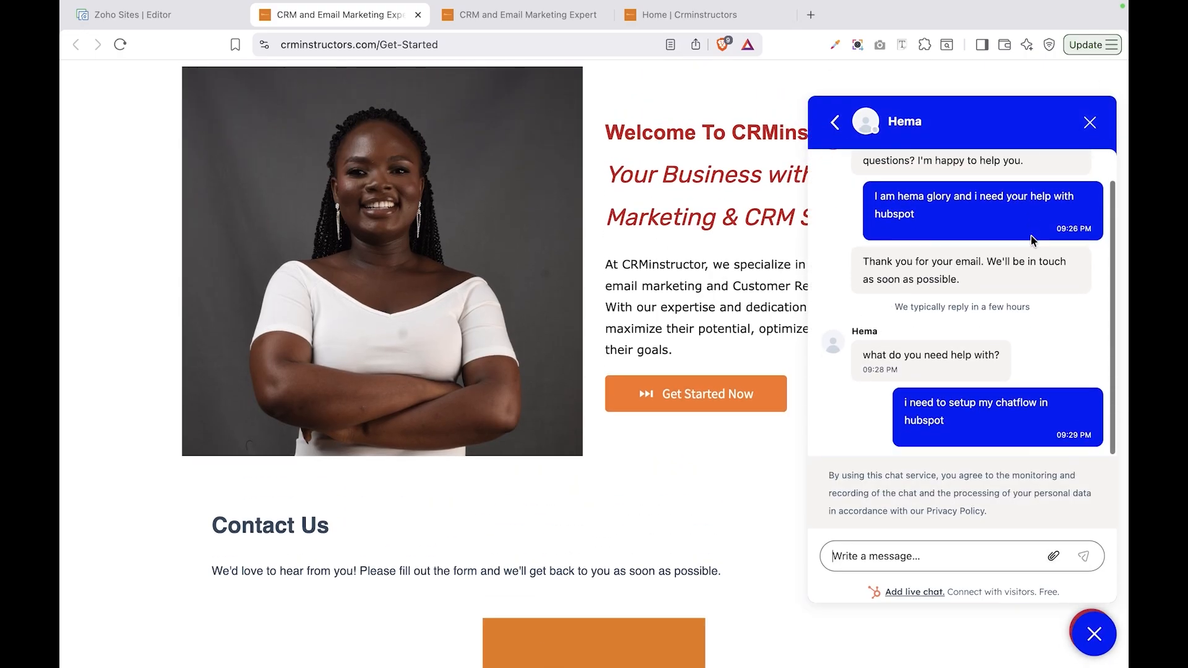
click(1089, 124)
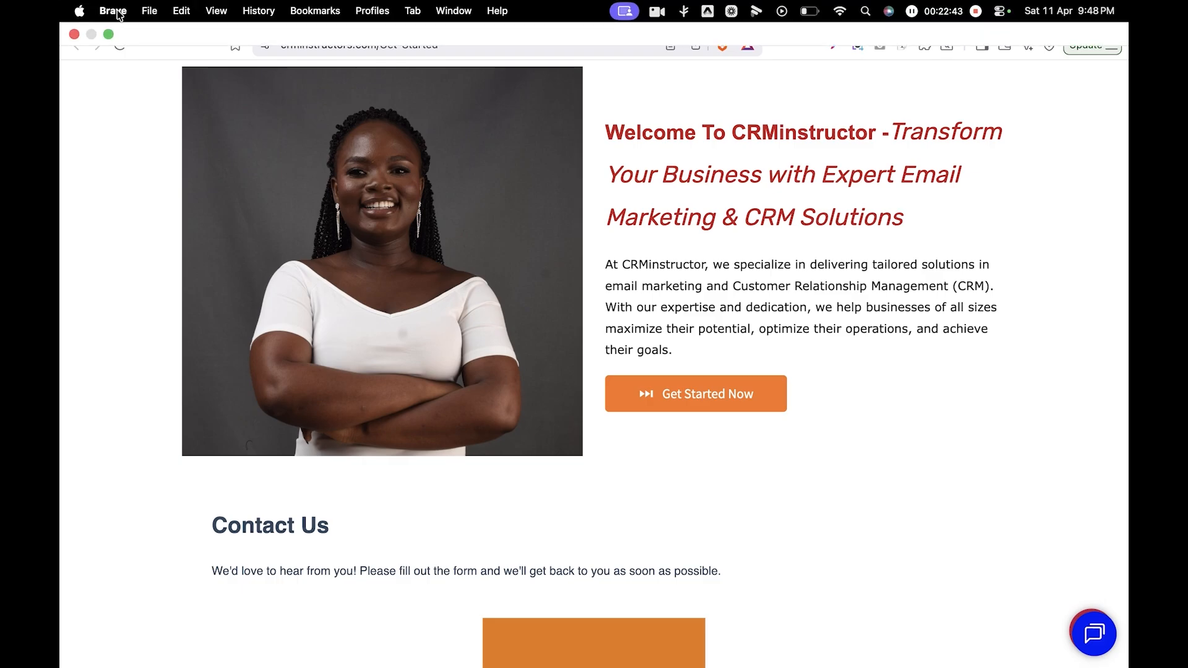
click(137, 19)
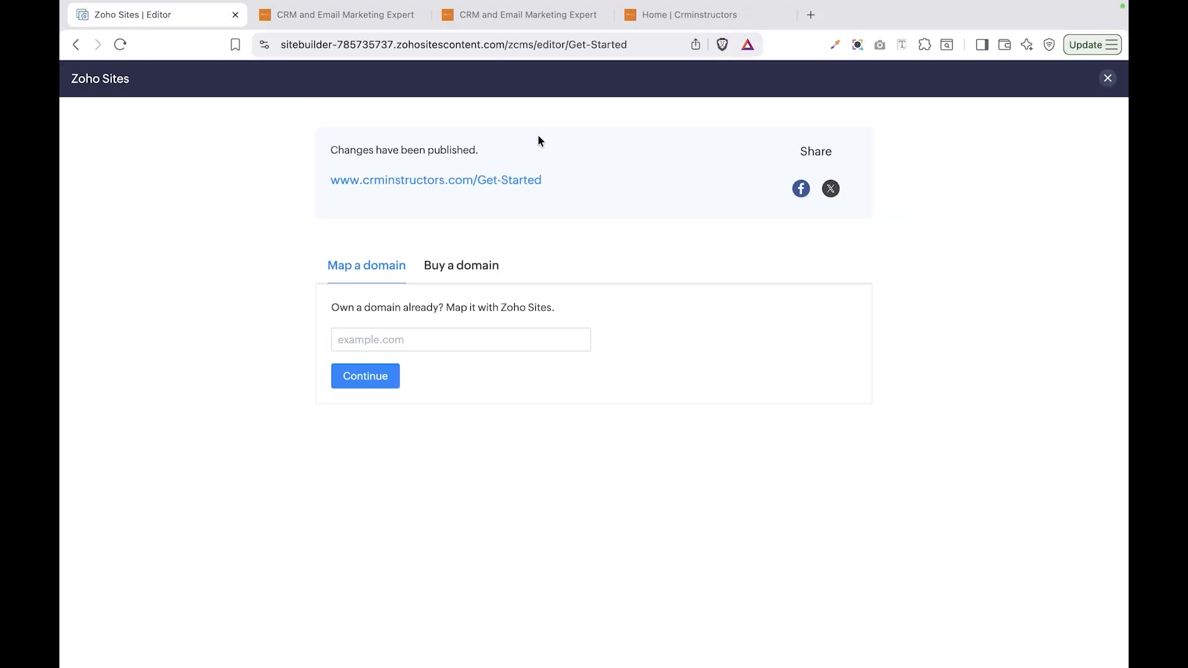
- Paste the HubSpot embed code into the Contact Us page's Header Code and save it
click(1108, 79)
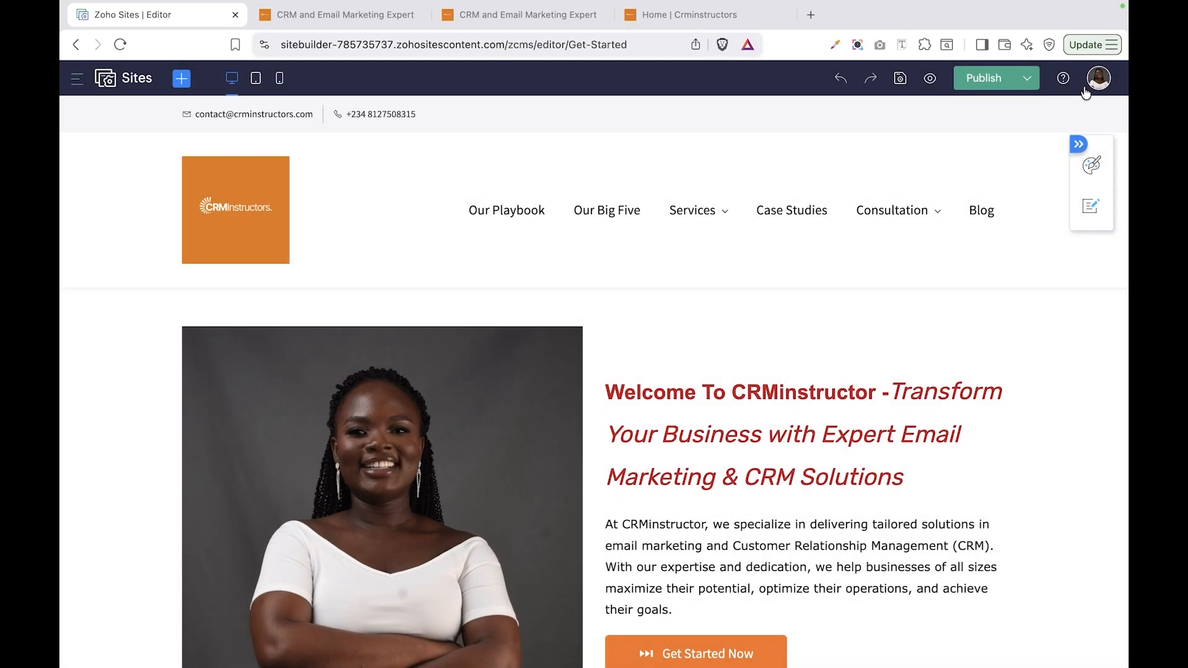
click(77, 79)
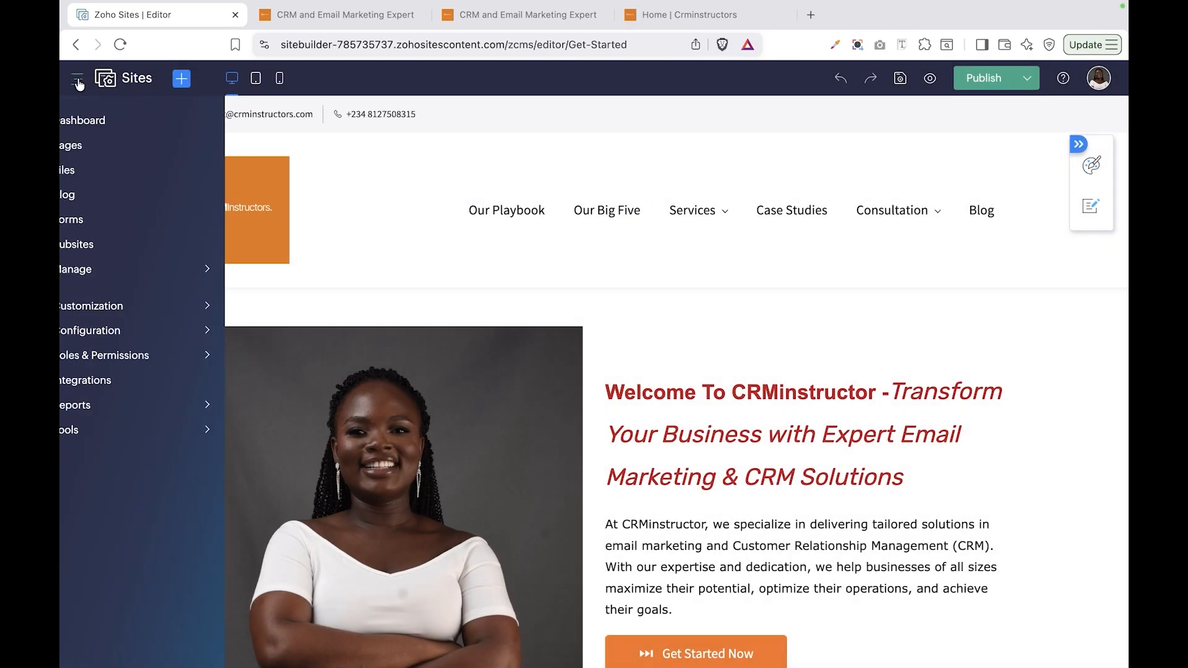
click(87, 148)
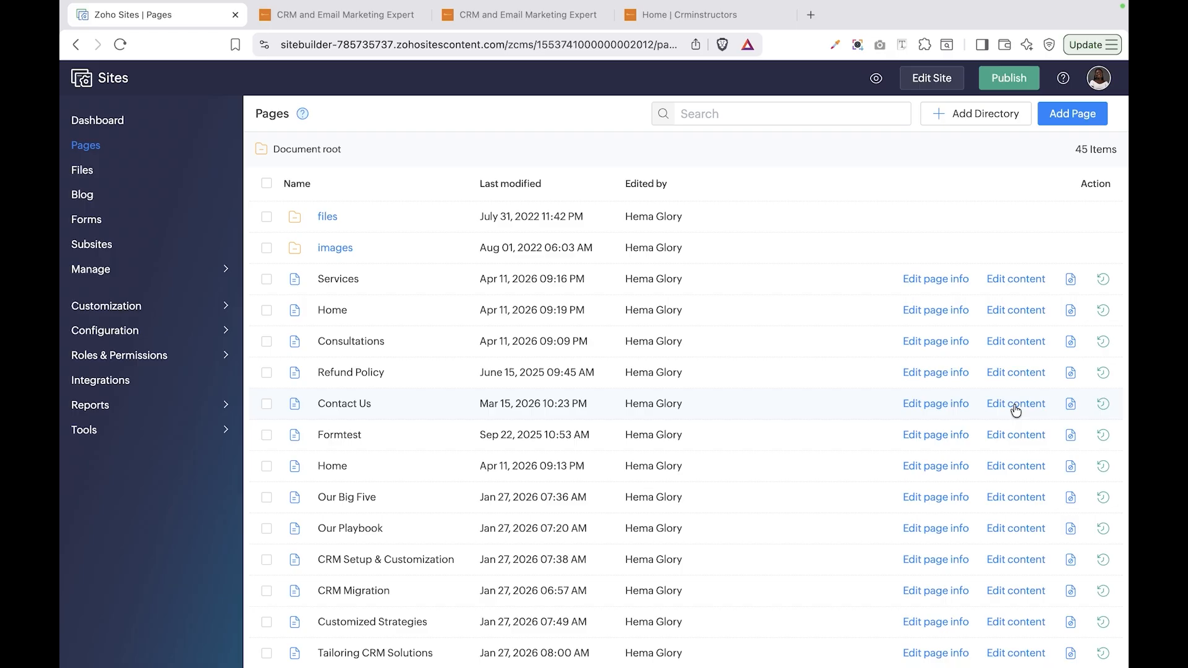
click(946, 402)
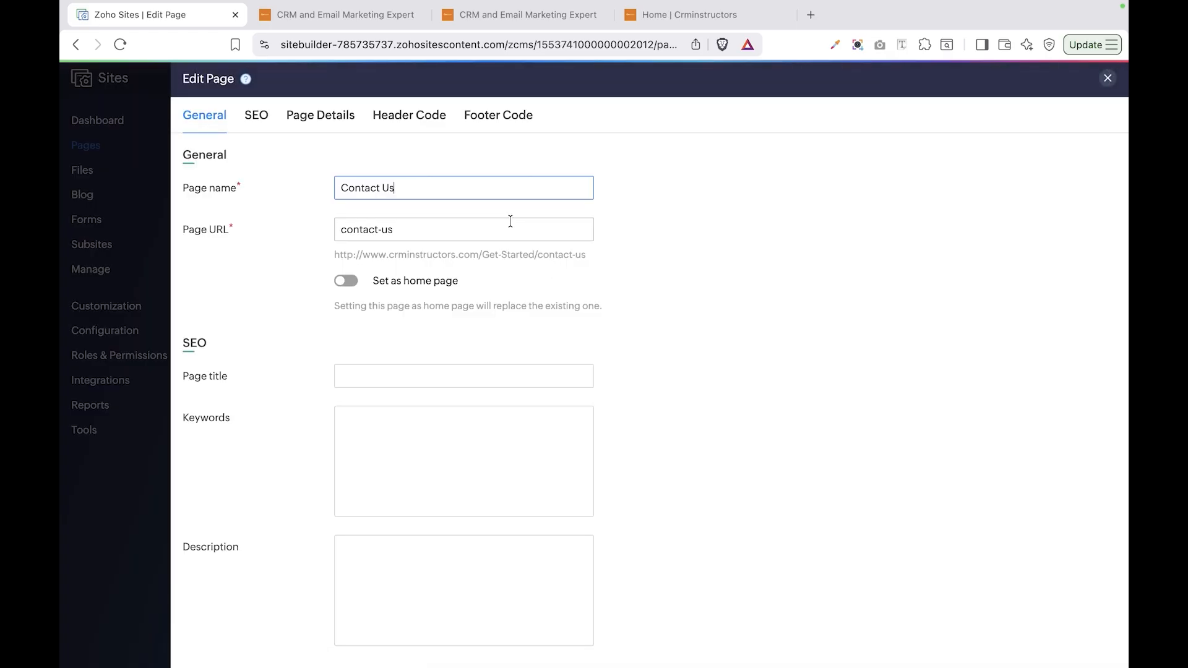
click(408, 116)
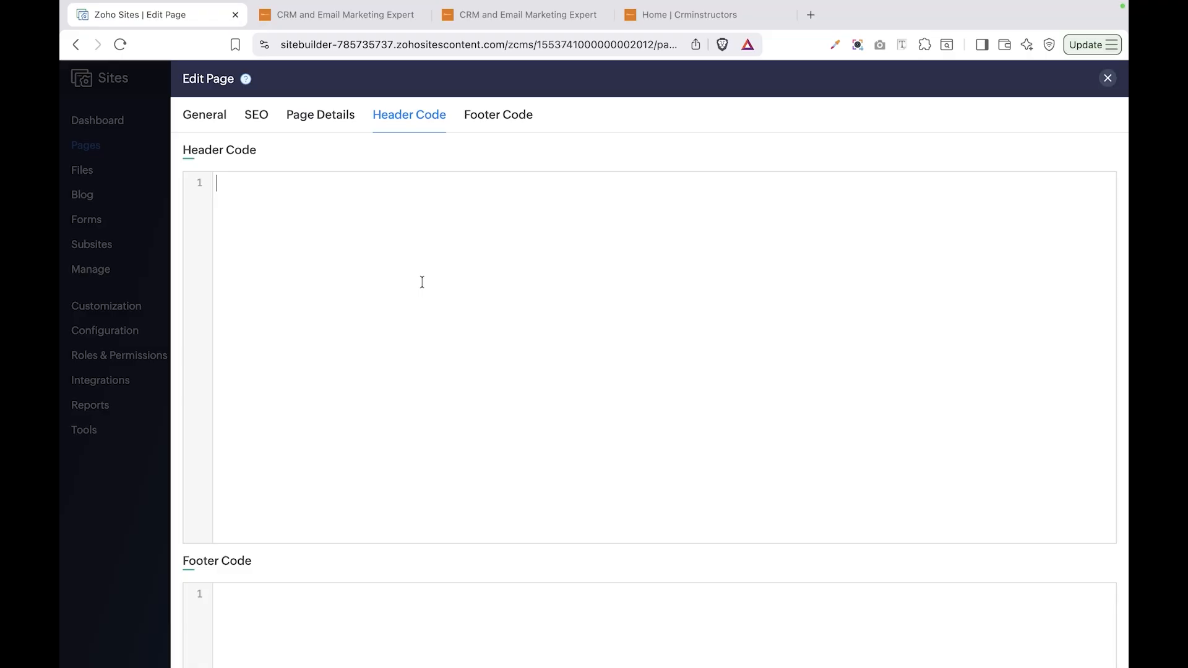
key(super+v)
scroll(545, 433, down, 5)
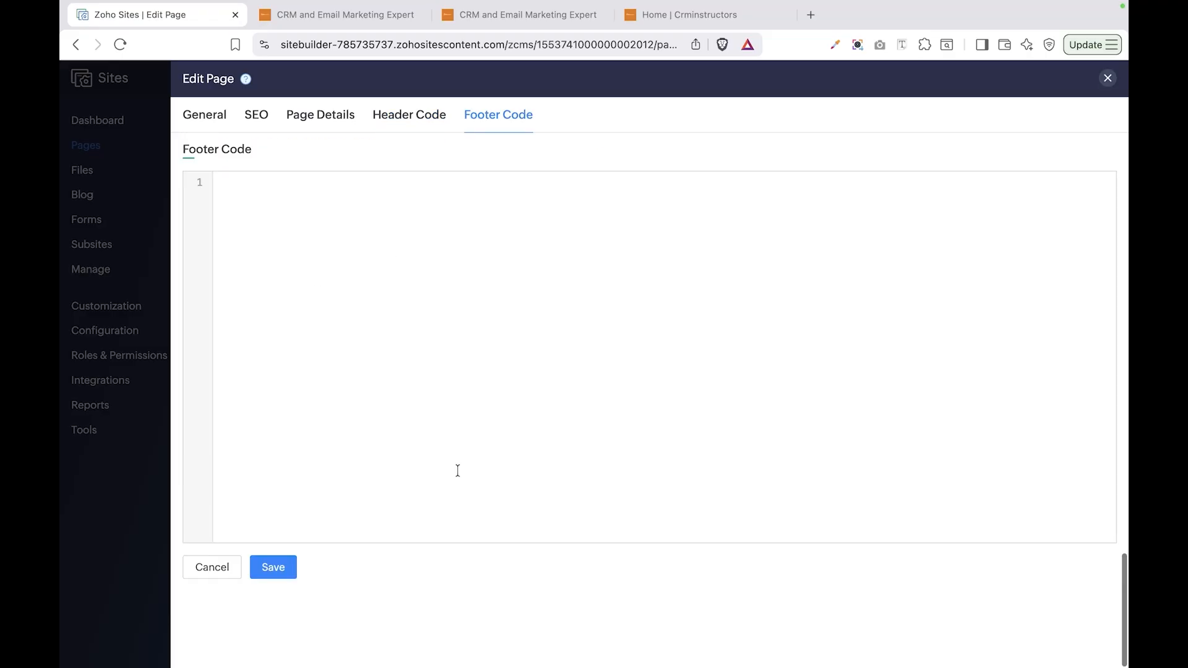
click(276, 573)
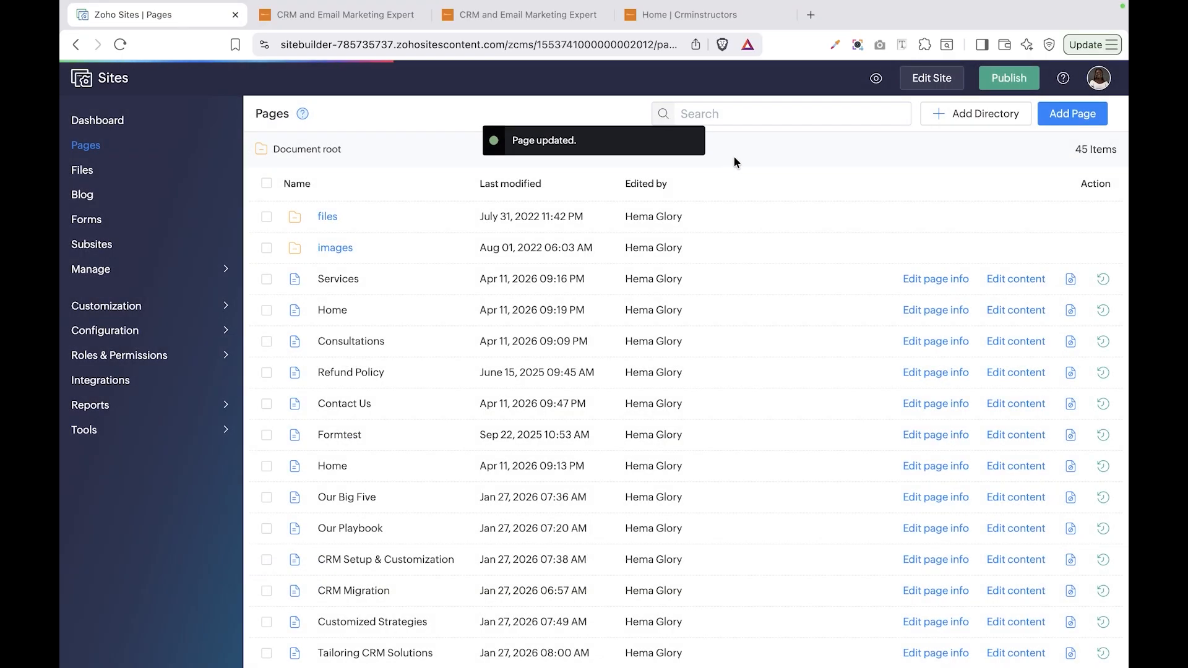
- Publish the Contact Us page and open the live crminstructors.com/contact-us in a new tab
click(1025, 408)
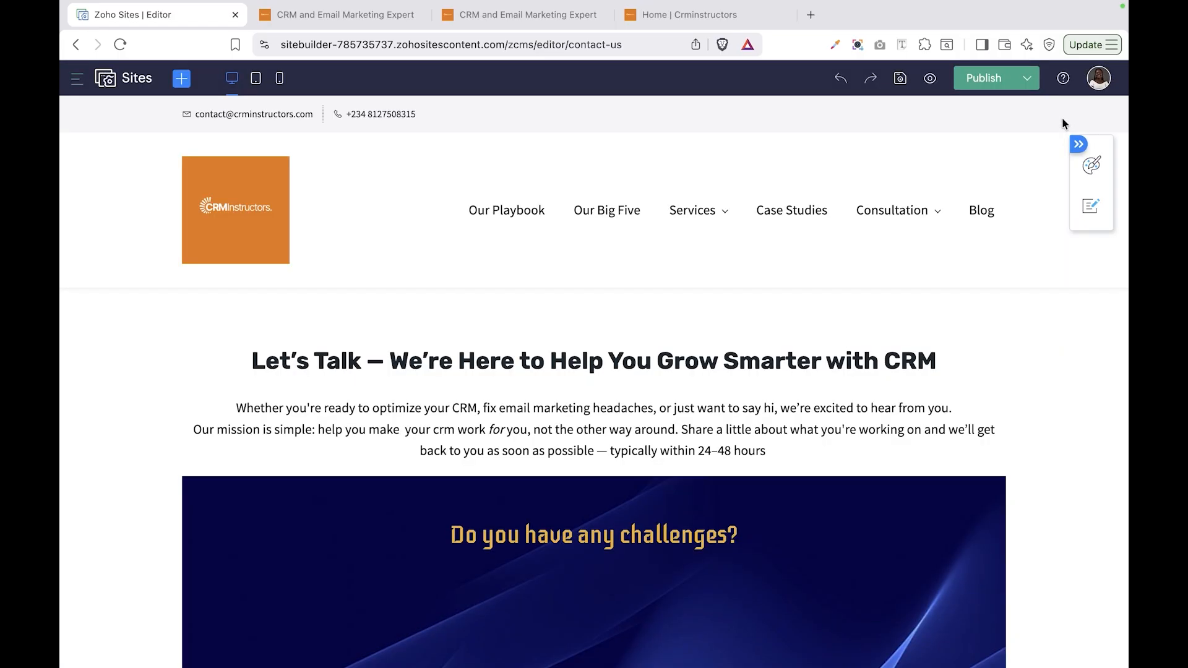
click(988, 79)
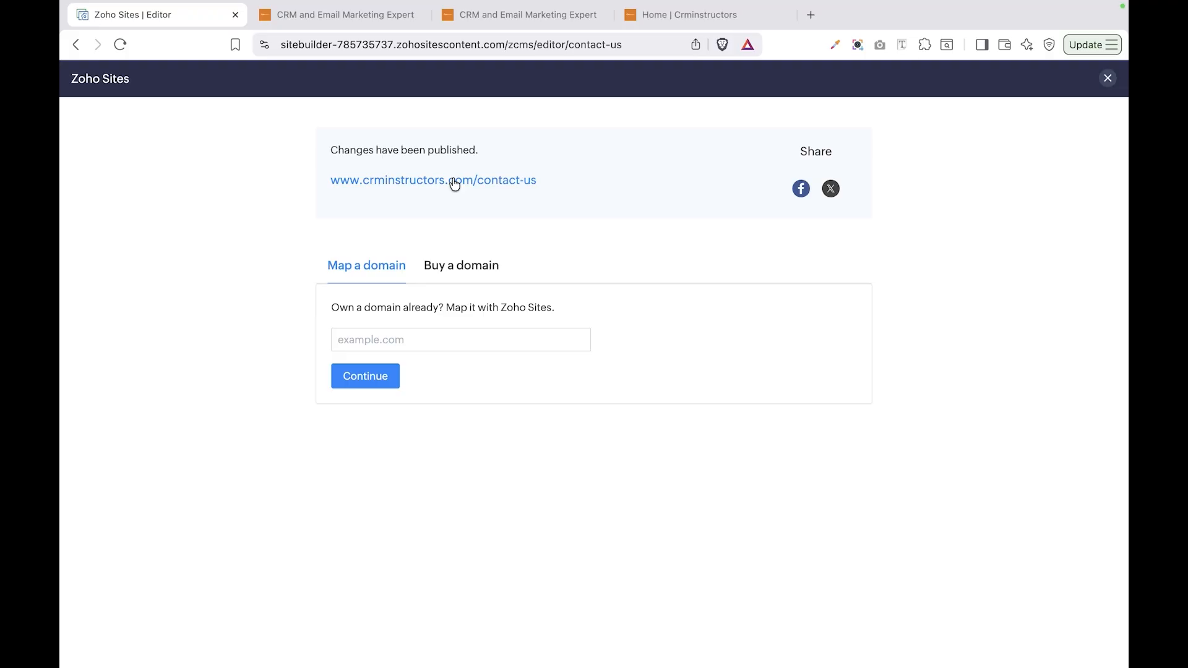
click(454, 181)
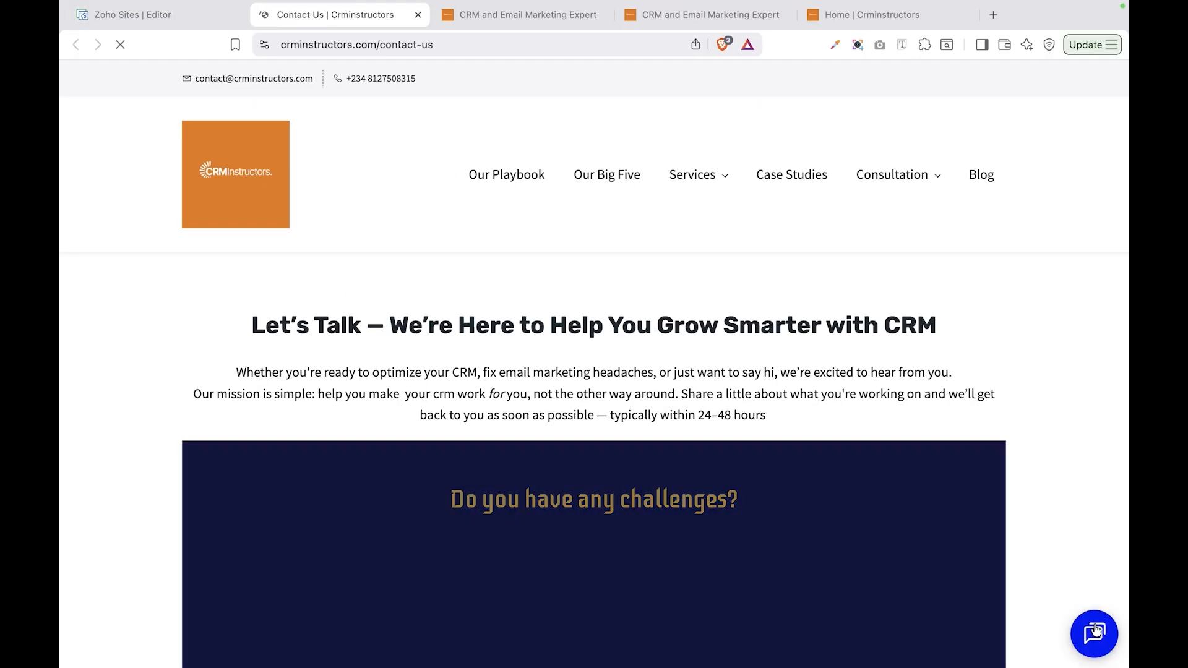
- Open the chat launcher on the live Contact Us page and scroll through the HubSpot conversation
click(1098, 631)
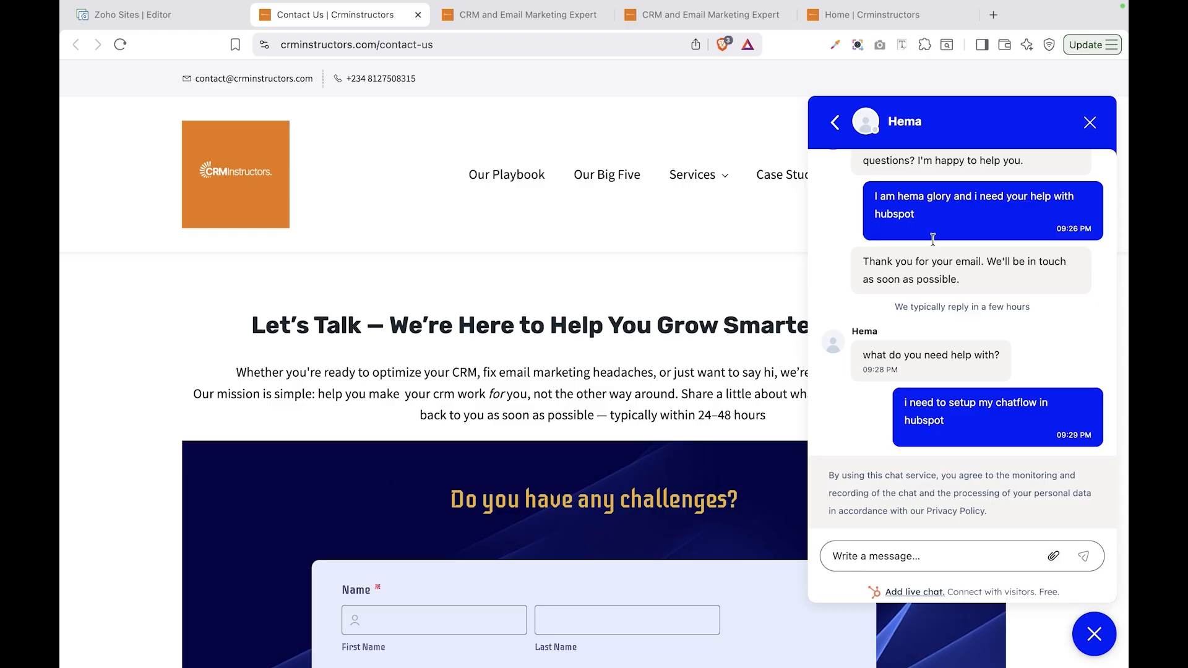
scroll(1030, 196, up, 2)
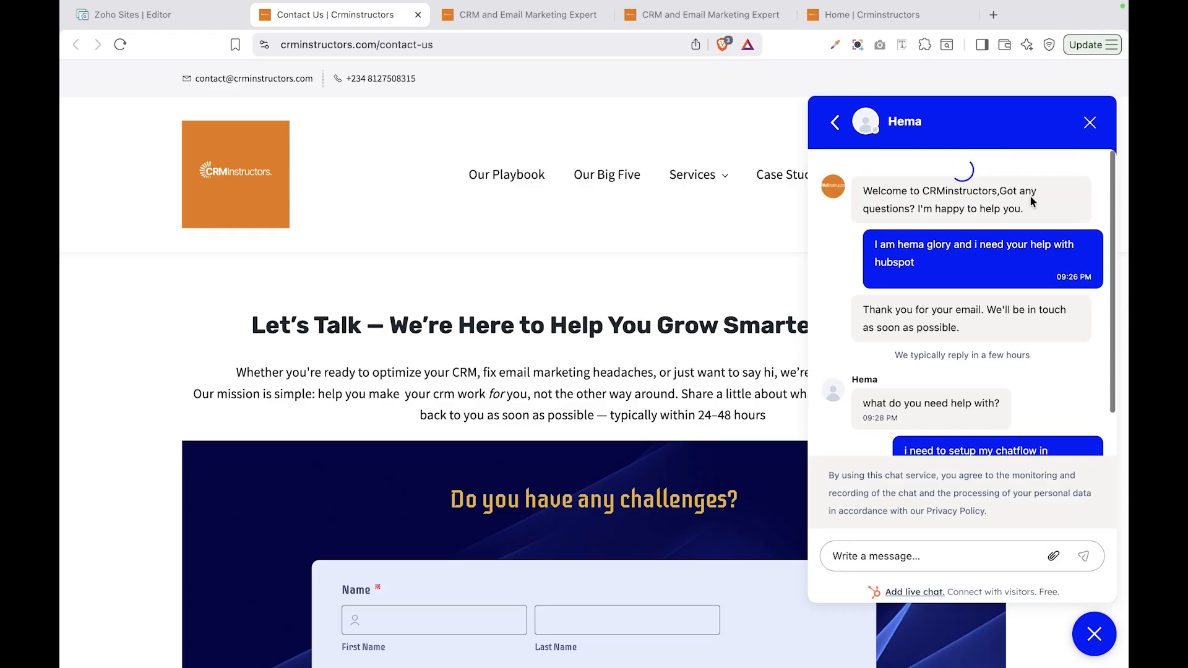
scroll(1031, 202, down, 5)
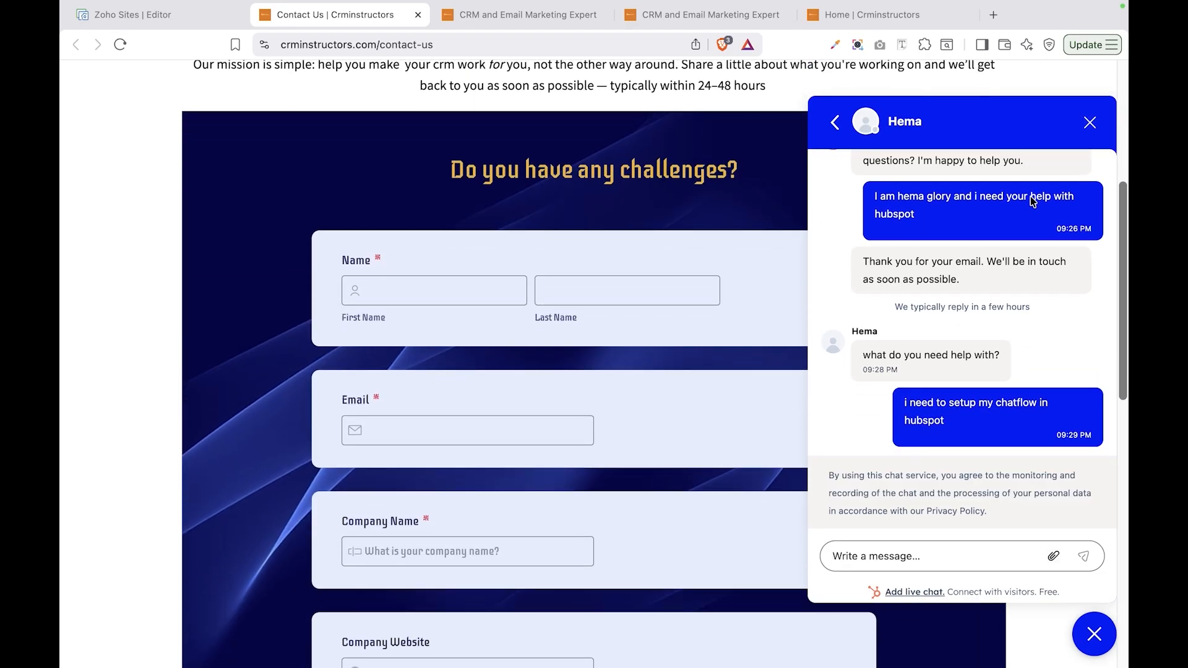
scroll(1026, 264, down, 1)
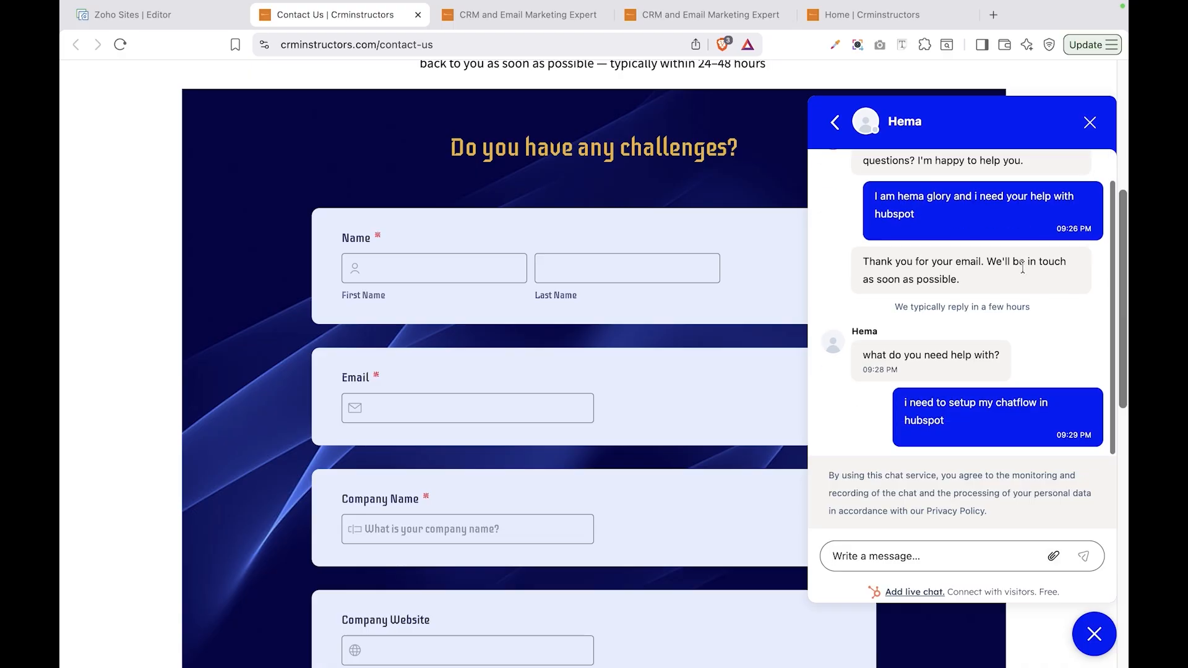